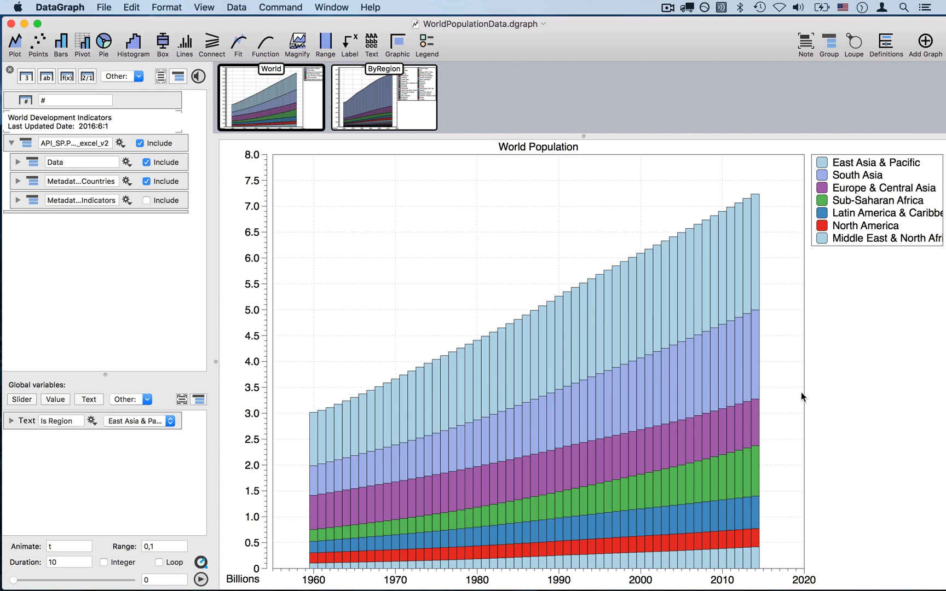
- Inspect the year, region and population sum of individual bars in the World Population graph
{"action": "mouse_move", "coordinate": [458, 489]}
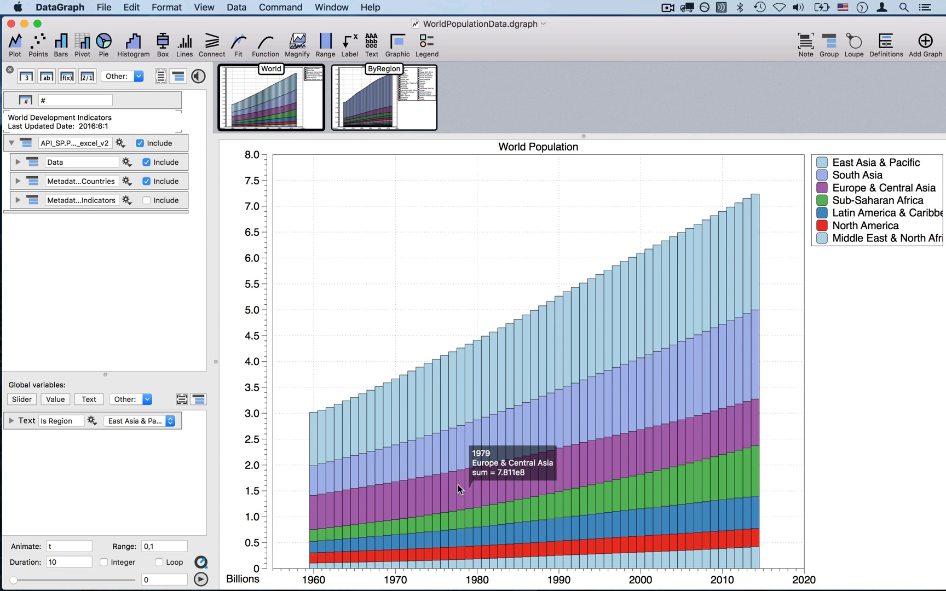
{"action": "mouse_move", "coordinate": [754, 560]}
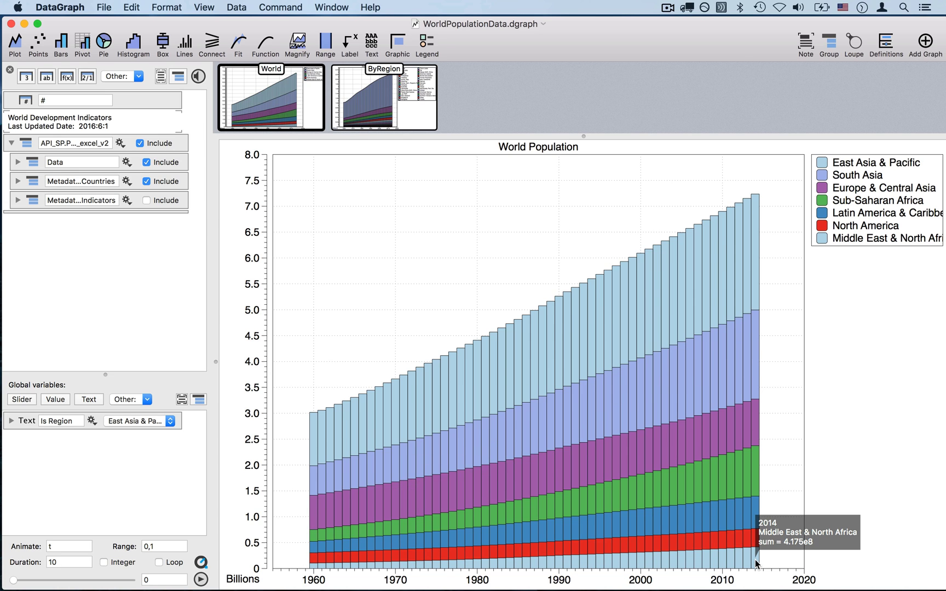
{"action": "mouse_move", "coordinate": [755, 473]}
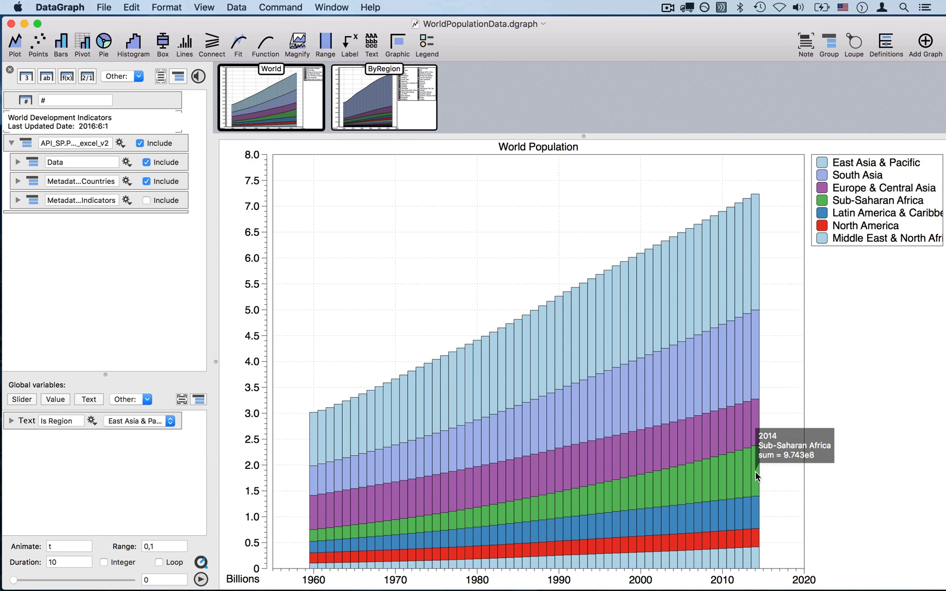
{"action": "mouse_move", "coordinate": [752, 359]}
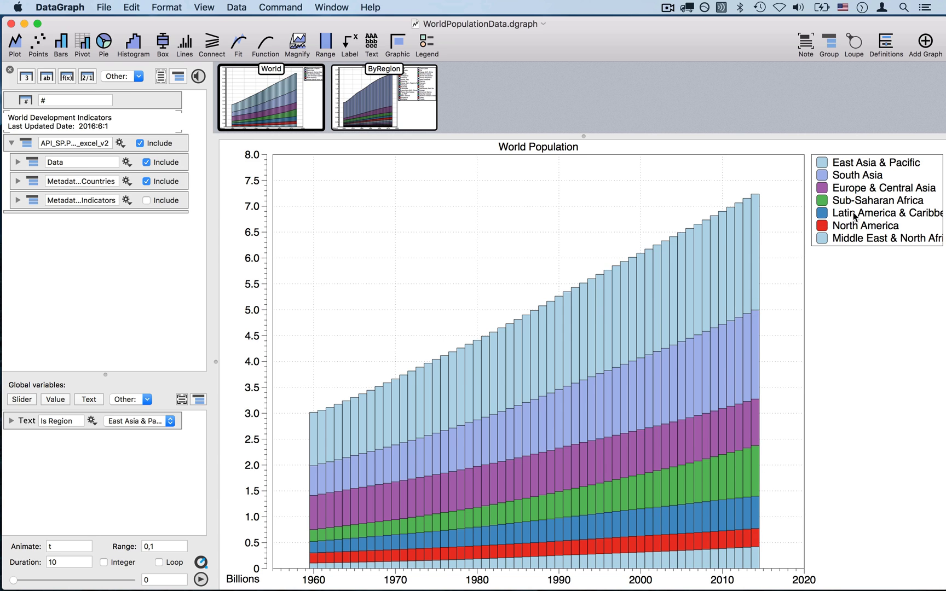
- View the ByRegion graph with the Is Region variable set to Europe & Central Asia and to Latin America & Caribbean
{"action": "left_click", "coordinate": [381, 100]}
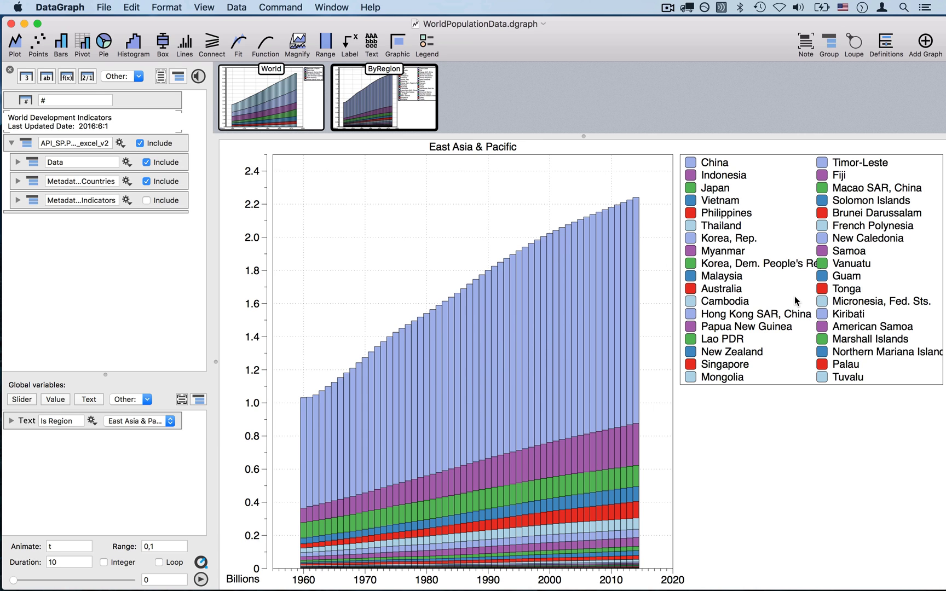
{"action": "left_click", "coordinate": [167, 421]}
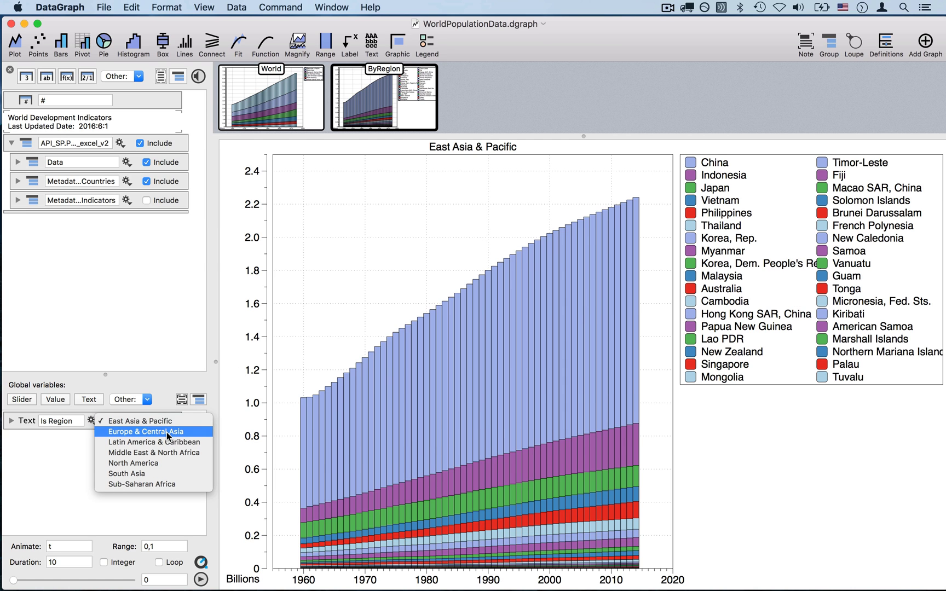
{"action": "left_click", "coordinate": [167, 431]}
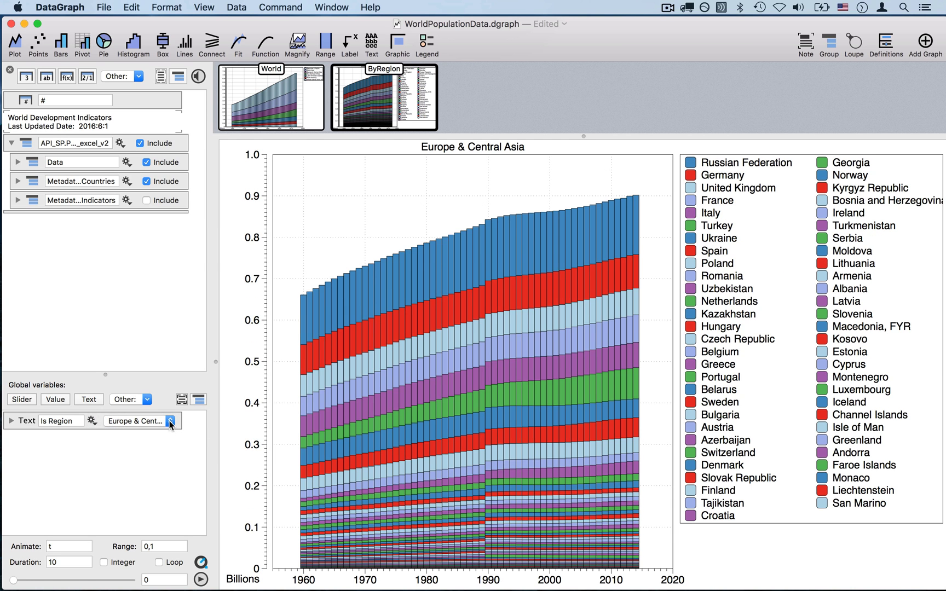
{"action": "left_click", "coordinate": [167, 420]}
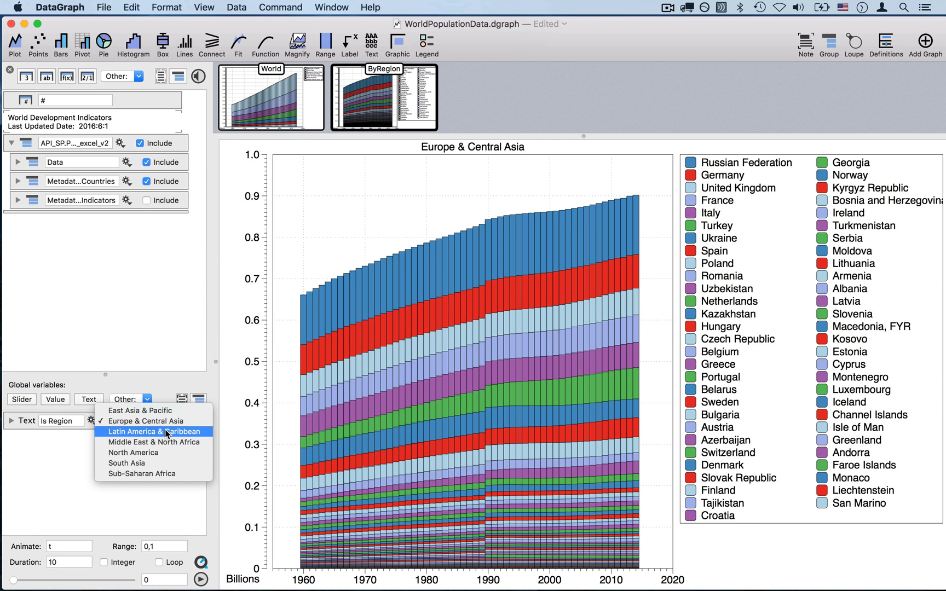
{"action": "left_click", "coordinate": [164, 429]}
{"action": "mouse_move", "coordinate": [475, 362]}
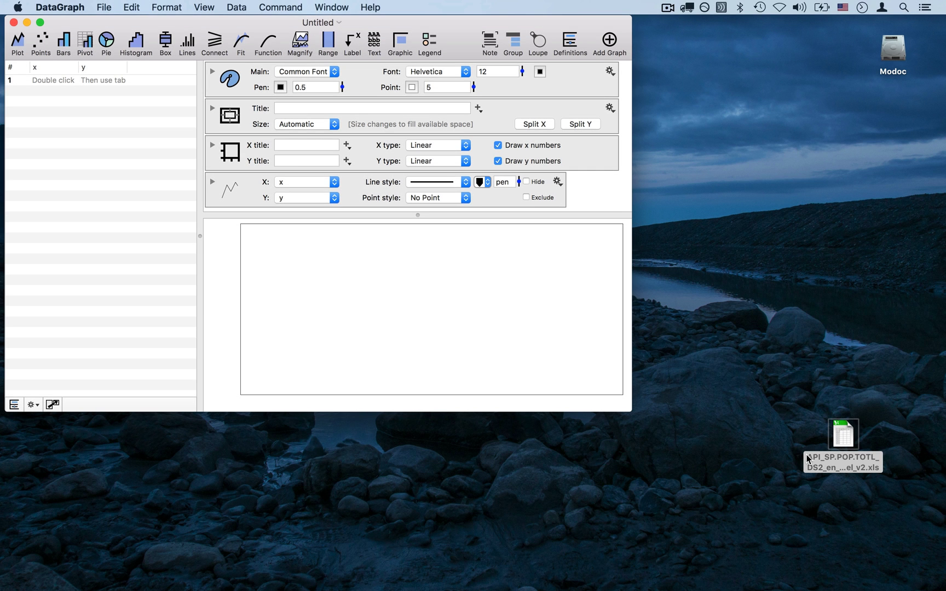
- Open the API_SP.POP.TOTL spreadsheet from the desktop in Excel and examine the Data sheet's year columns from 1960 to 2015
{"action": "double_click", "coordinate": [847, 435]}
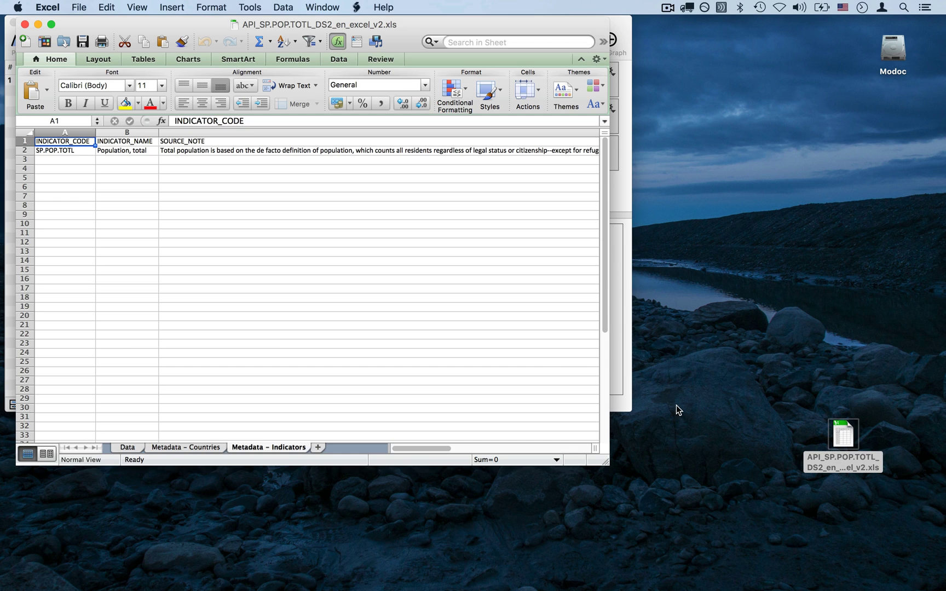
{"action": "left_click", "coordinate": [130, 449]}
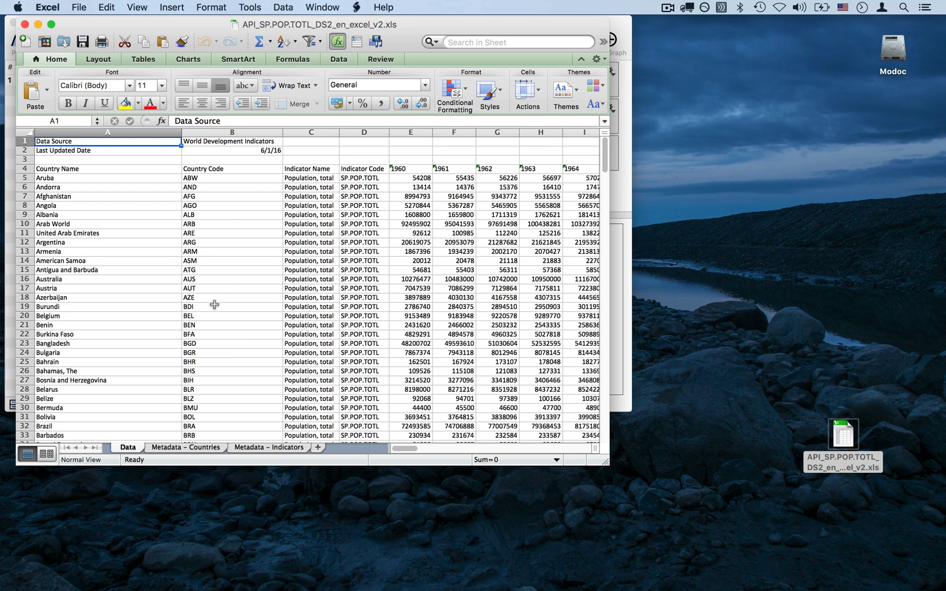
{"action": "left_click", "coordinate": [109, 132]}
{"action": "left_click", "coordinate": [416, 168]}
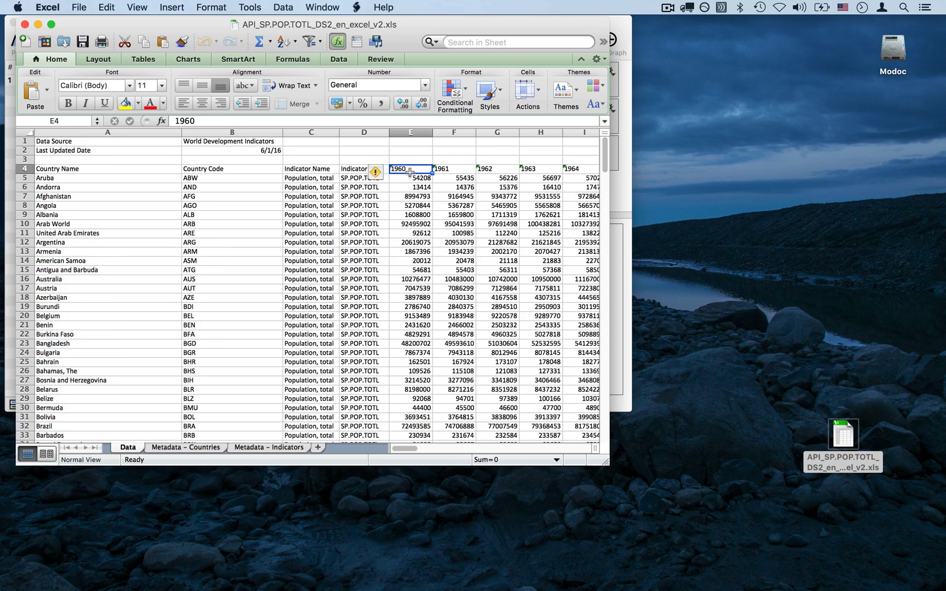
{"action": "scroll", "coordinate": [537, 233], "scroll_direction": "right", "scroll_amount": 15}
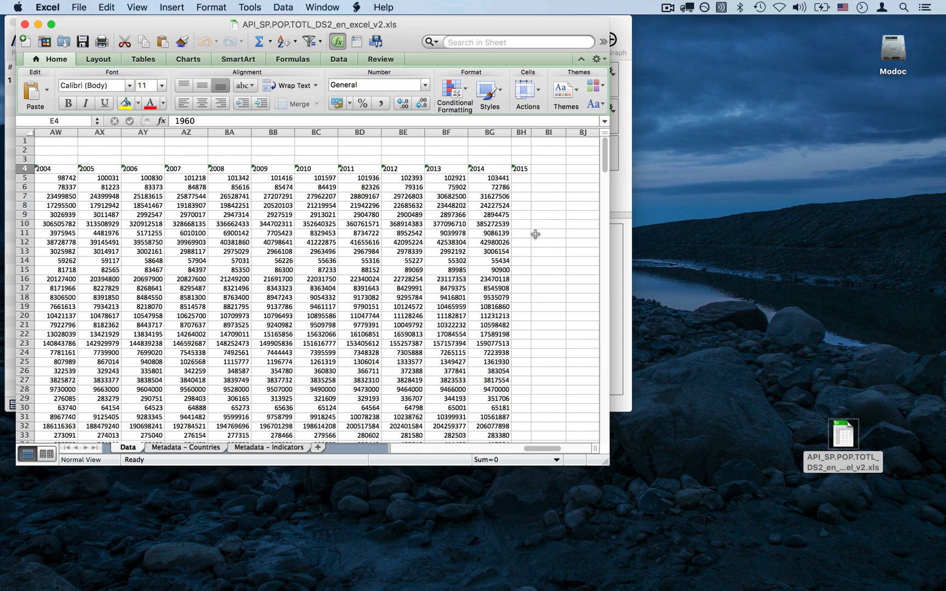
{"action": "scroll", "coordinate": [417, 257], "scroll_direction": "left", "scroll_amount": 15}
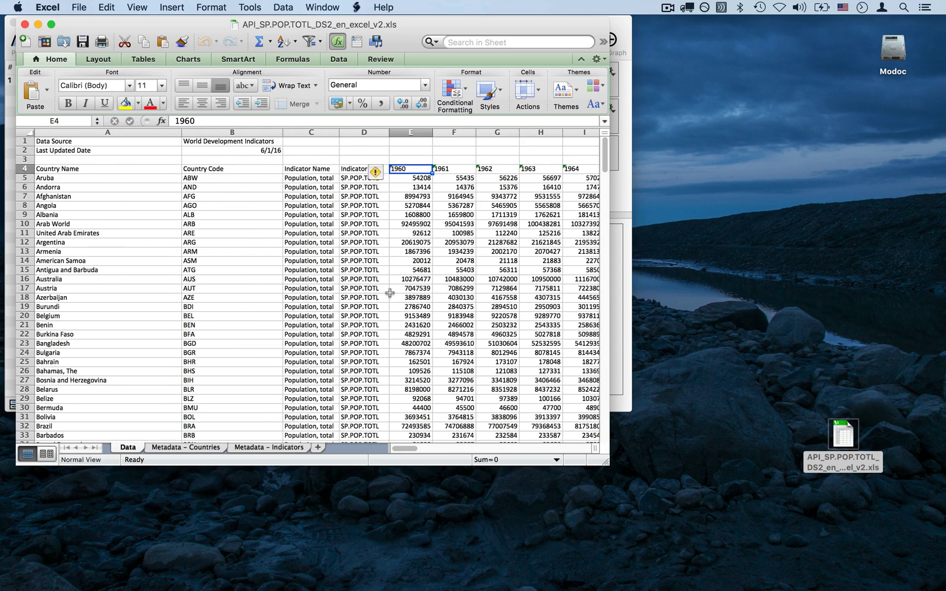
- Review the Metadata - Countries and Metadata - Indicators sheets and return to the untitled DataGraph document
{"action": "left_click", "coordinate": [199, 448]}
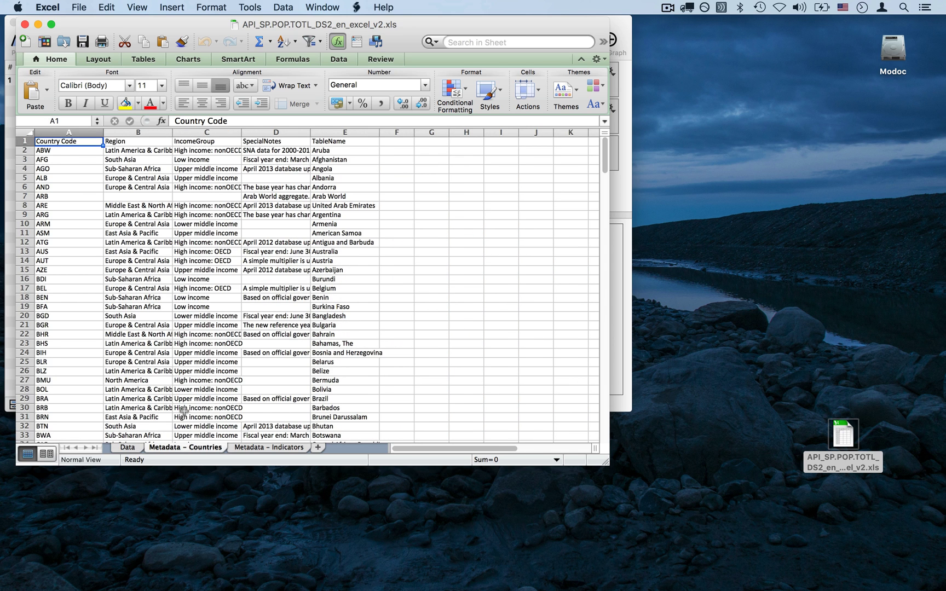
{"action": "left_click", "coordinate": [64, 151]}
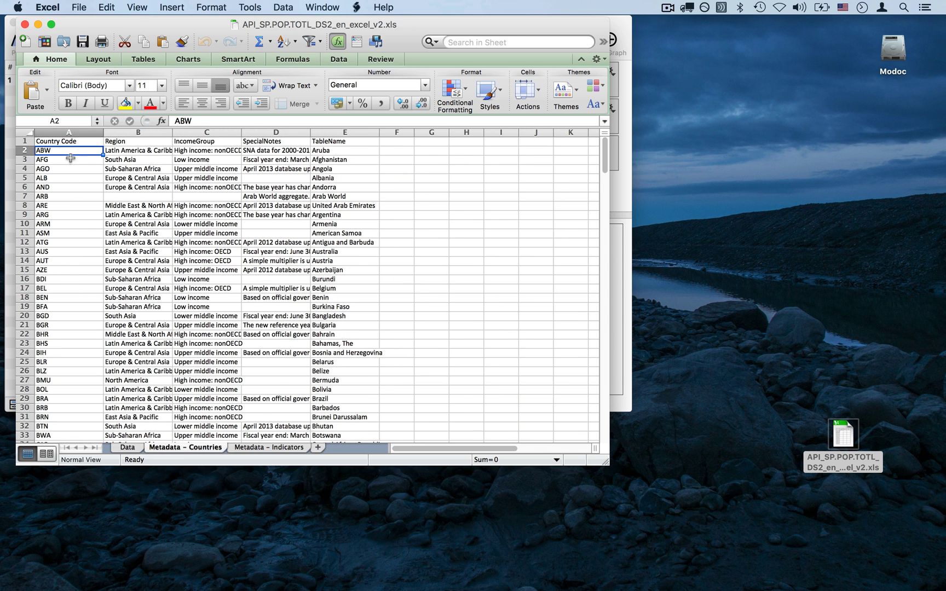
{"action": "left_click", "coordinate": [250, 448]}
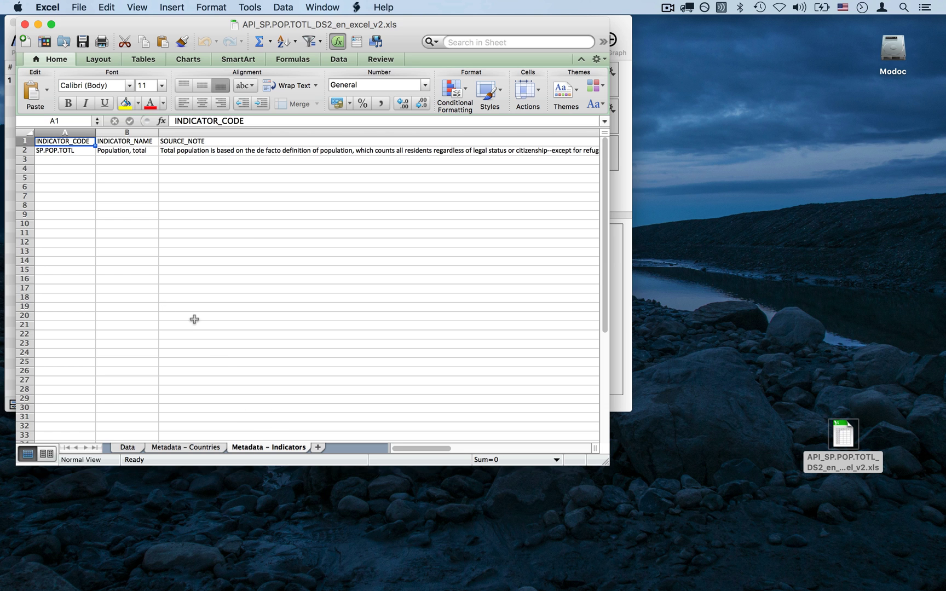
{"action": "left_click", "coordinate": [12, 18]}
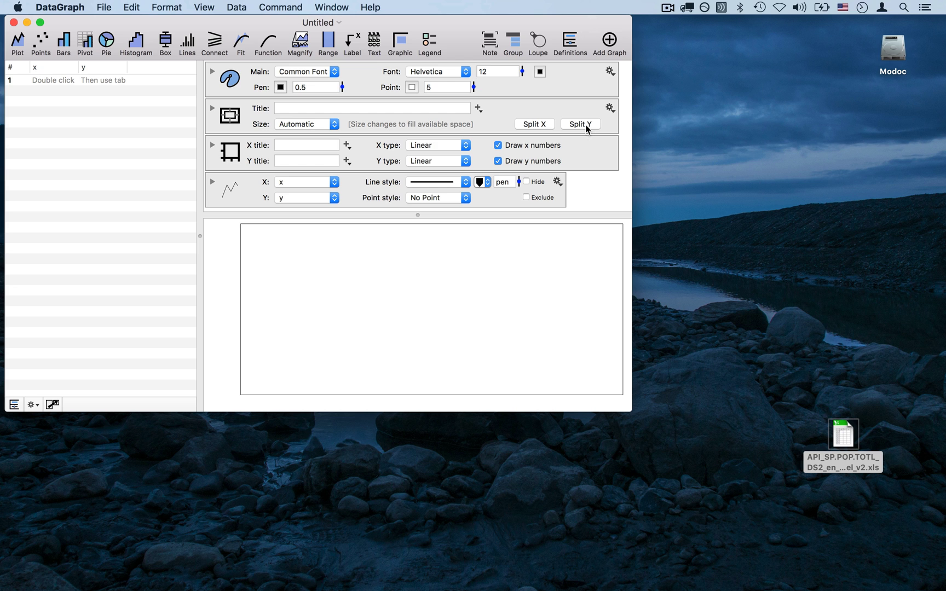
- Widen the data table across the window, show the column definitions, and delete the default x and y columns
{"action": "left_click_drag", "start_coordinate": [198, 264], "coordinate": [699, 272]}
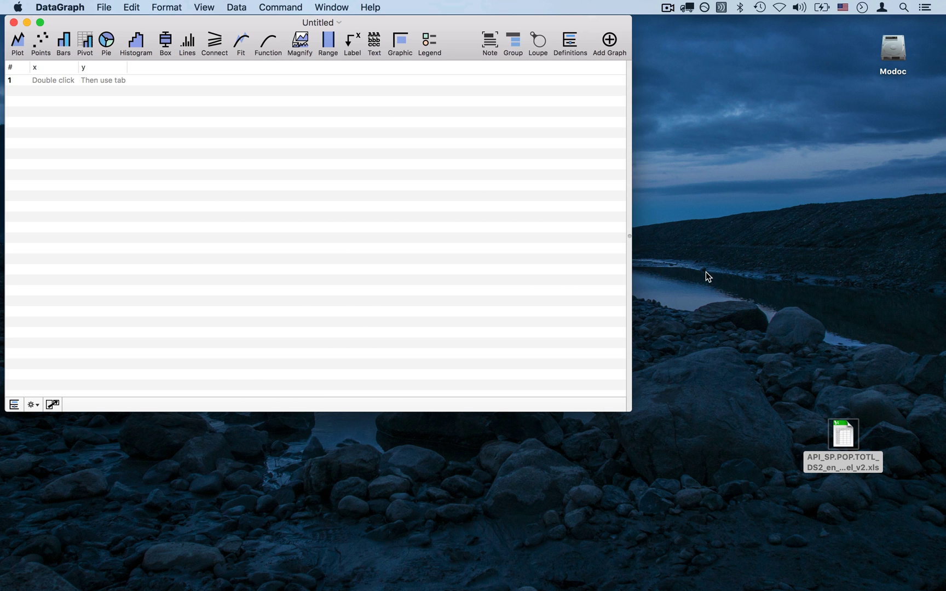
{"action": "left_click", "coordinate": [571, 45]}
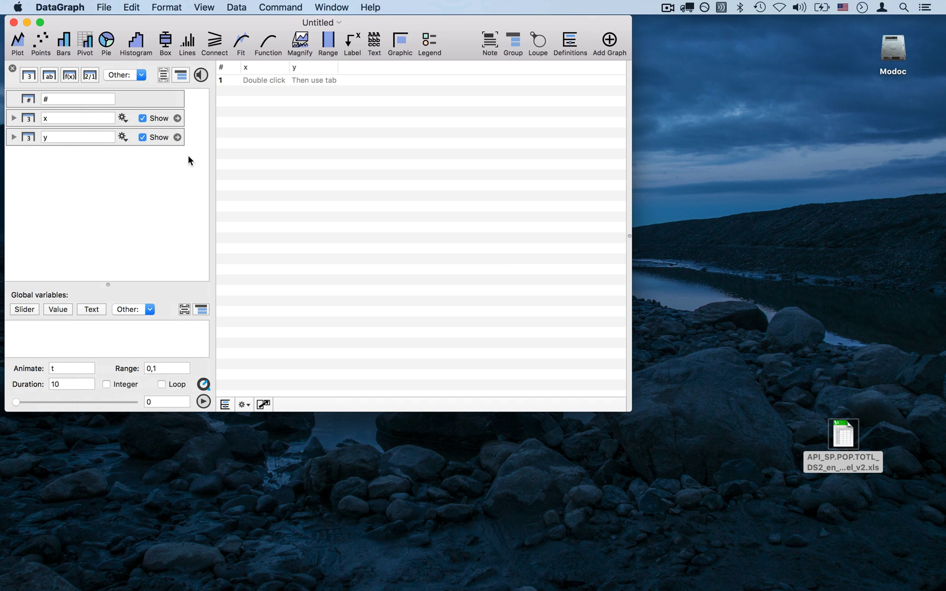
{"action": "key", "text": "super+a"}
{"action": "key", "text": "Delete"}
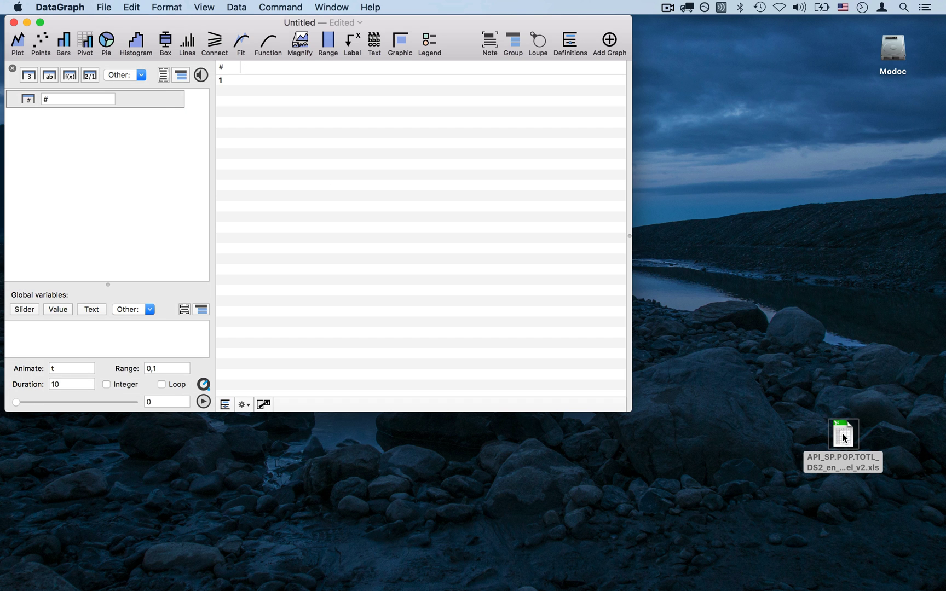
- Try importing the API_SP.POP.TOTL spreadsheet straight into the data table, review its columns, and undo the import
{"action": "left_click_drag", "start_coordinate": [843, 434], "coordinate": [399, 204]}
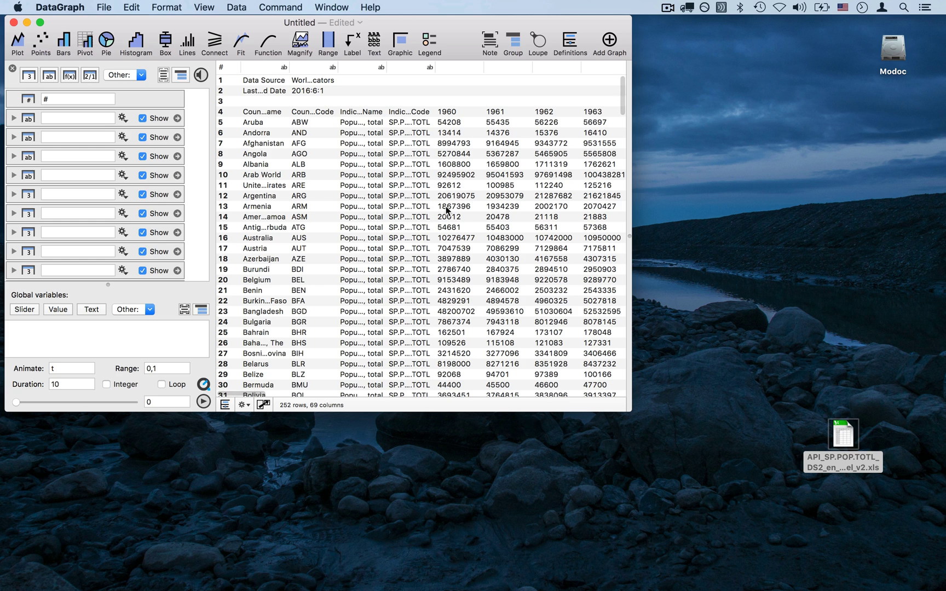
{"action": "scroll", "coordinate": [446, 206], "scroll_direction": "right", "scroll_amount": 10}
{"action": "scroll", "coordinate": [447, 207], "scroll_direction": "right", "scroll_amount": 20}
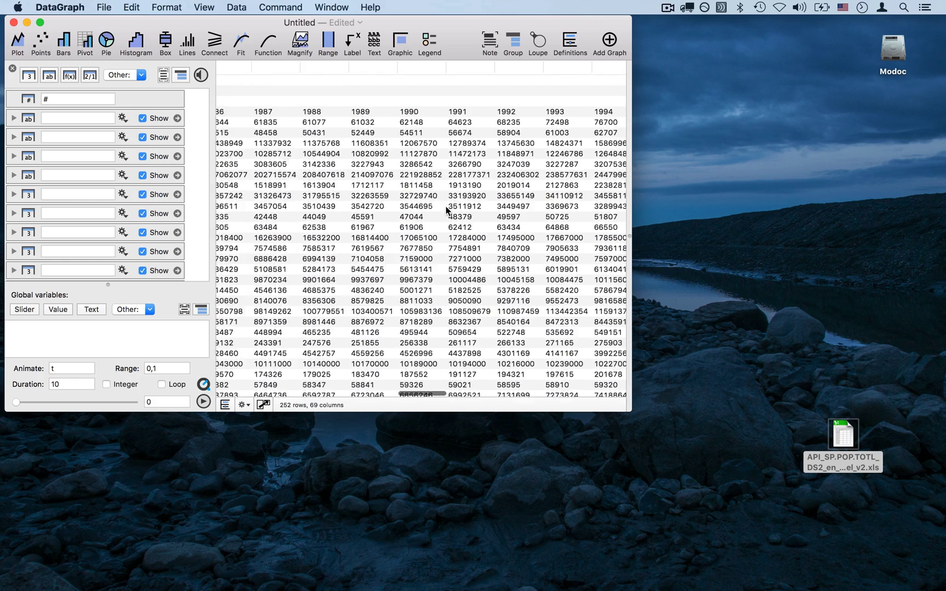
{"action": "scroll", "coordinate": [445, 206], "scroll_direction": "left", "scroll_amount": 5}
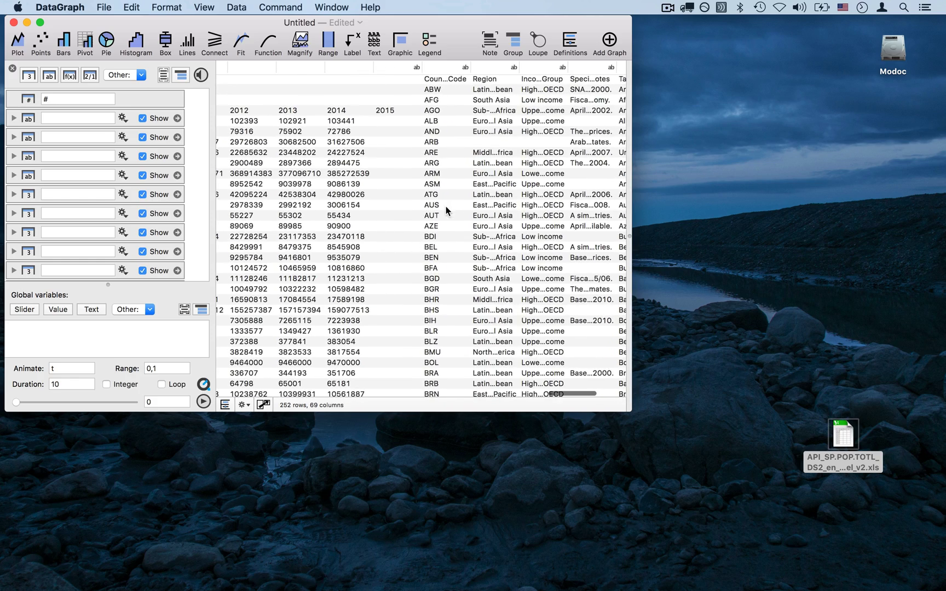
{"action": "scroll", "coordinate": [159, 181], "scroll_direction": "down", "scroll_amount": 20}
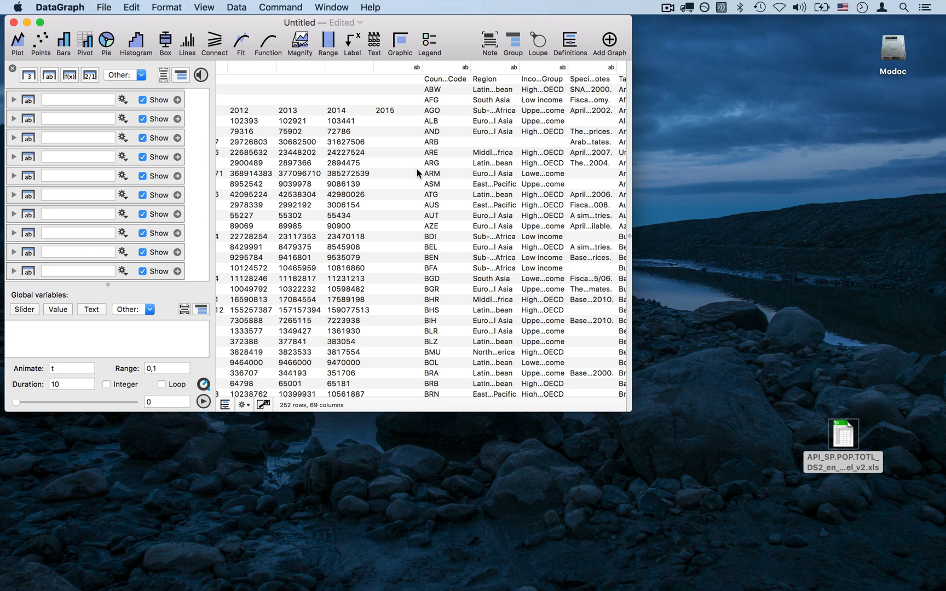
{"action": "scroll", "coordinate": [417, 173], "scroll_direction": "left", "scroll_amount": 3}
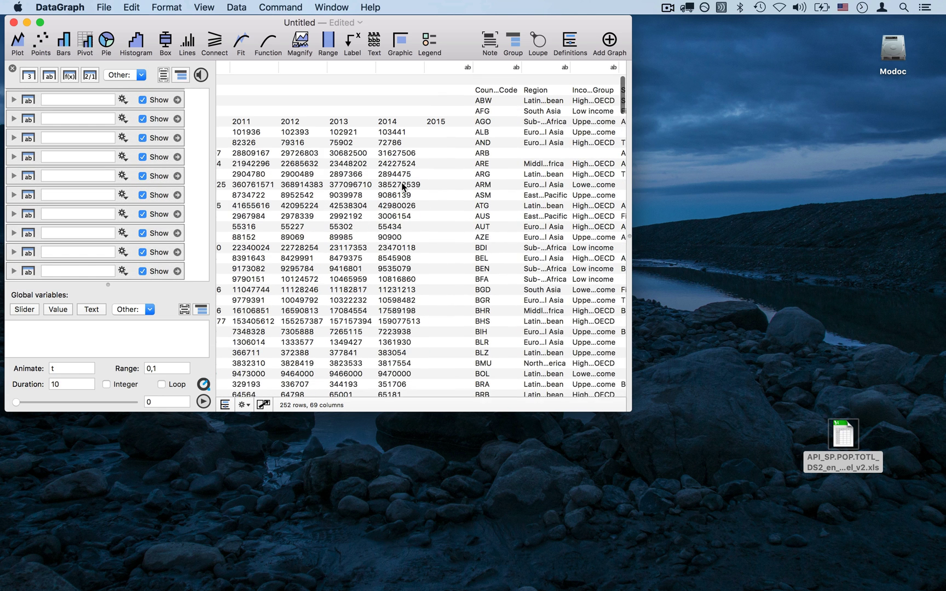
{"action": "scroll", "coordinate": [431, 166], "scroll_direction": "left", "scroll_amount": 10}
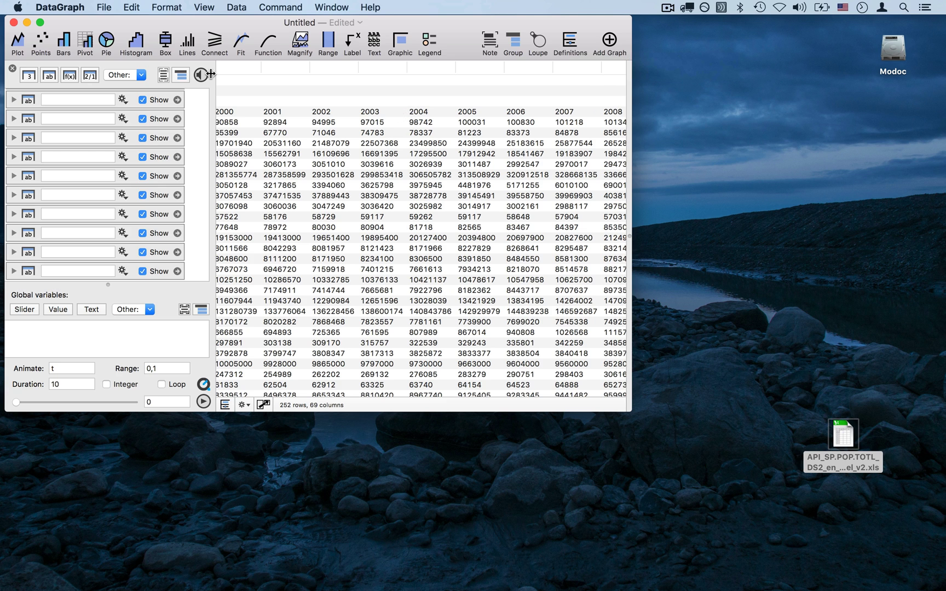
{"action": "key", "text": "super+z"}
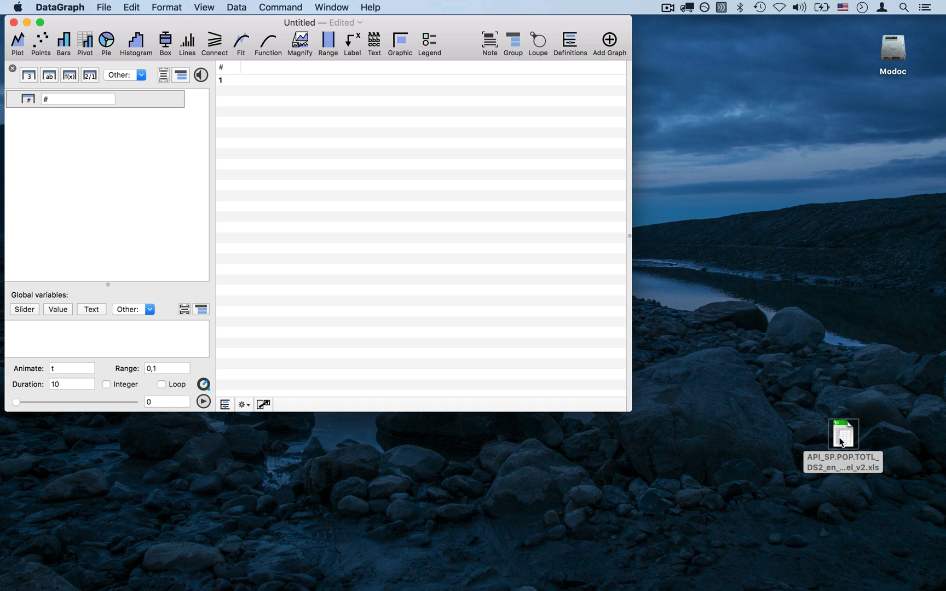
- Import the API_SP.POP.TOTL spreadsheet into the column definitions list as a group and expand that group
{"action": "left_click_drag", "start_coordinate": [841, 438], "coordinate": [81, 161]}
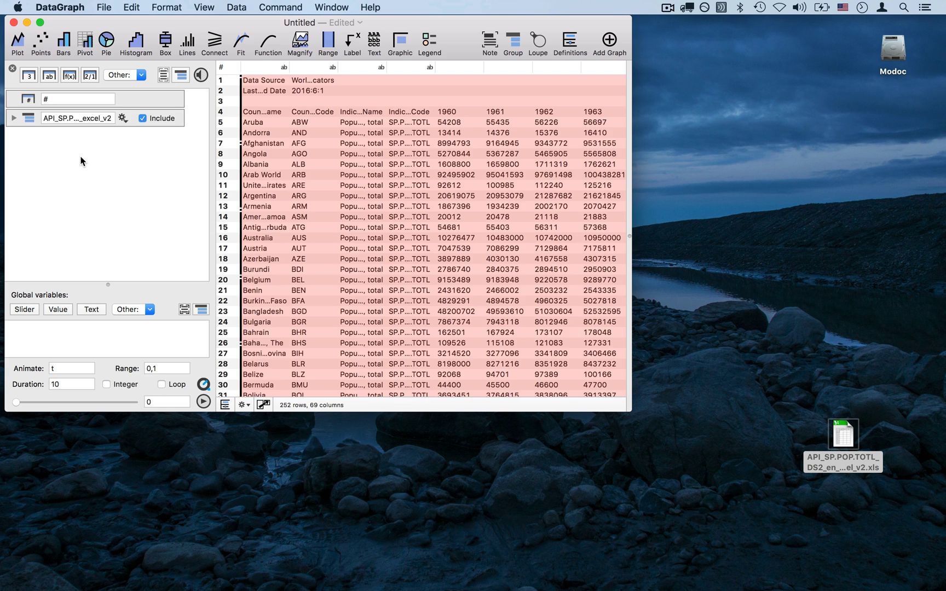
{"action": "left_click", "coordinate": [29, 120]}
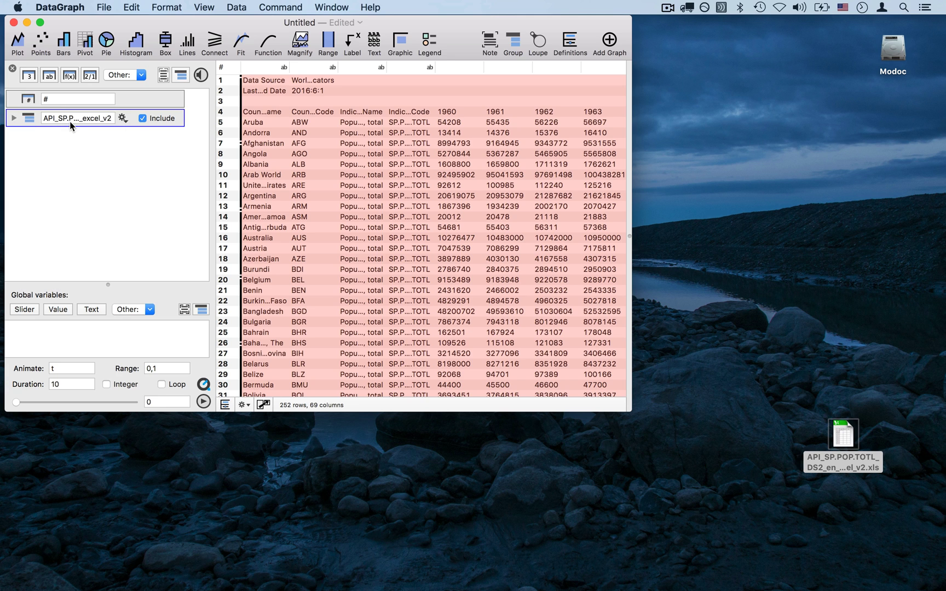
{"action": "left_click", "coordinate": [14, 120]}
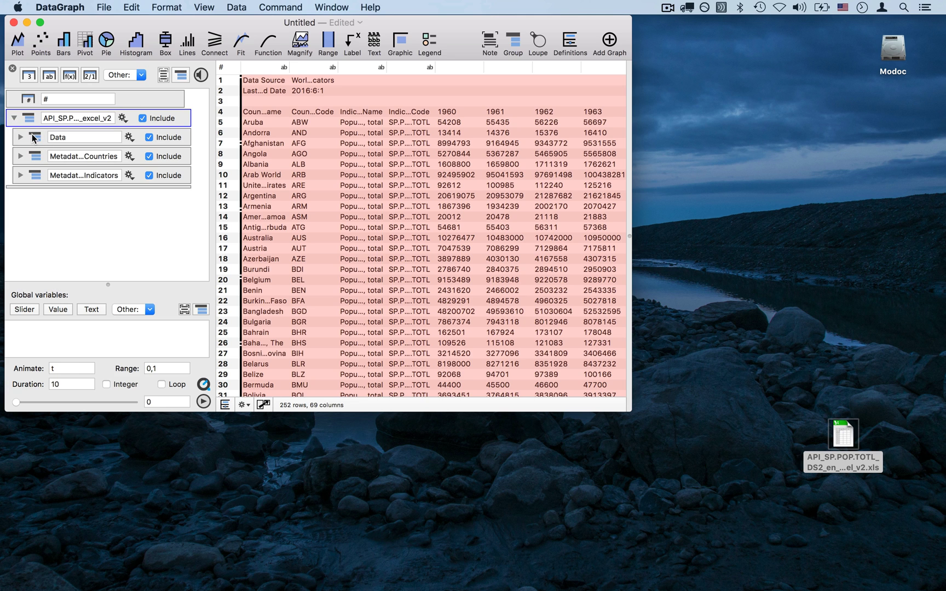
- Check the Data, Metadata - Countries and Metadata - Indicators subgroups, and enlarge the document window to fill the screen
{"action": "mouse_move", "coordinate": [33, 138]}
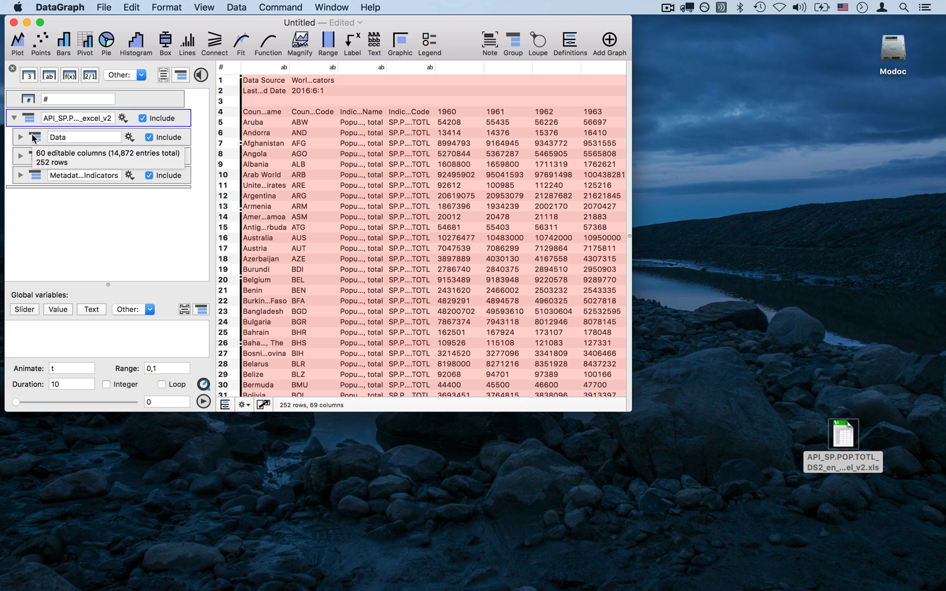
{"action": "left_click", "coordinate": [33, 138]}
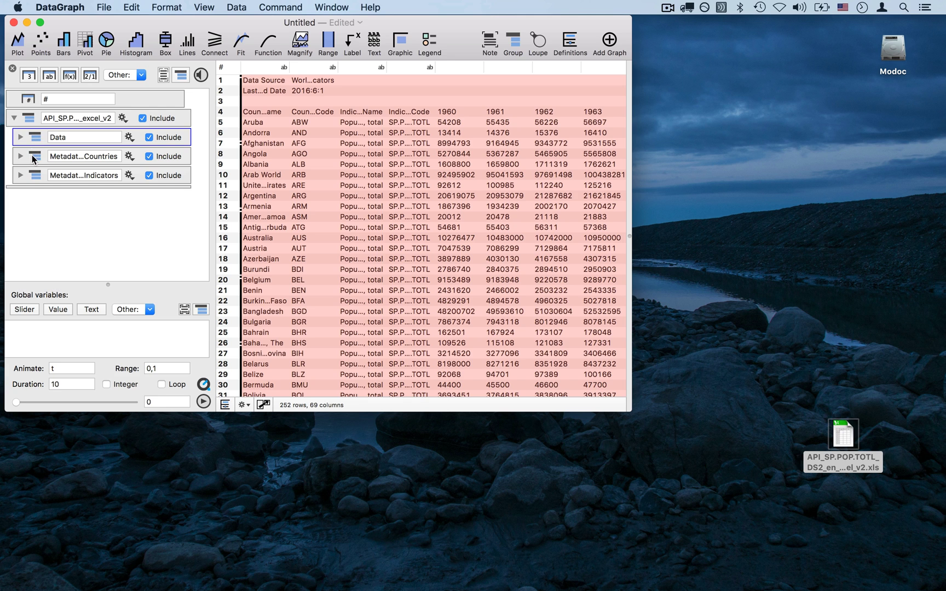
{"action": "left_click", "coordinate": [31, 156]}
{"action": "left_click", "coordinate": [32, 175]}
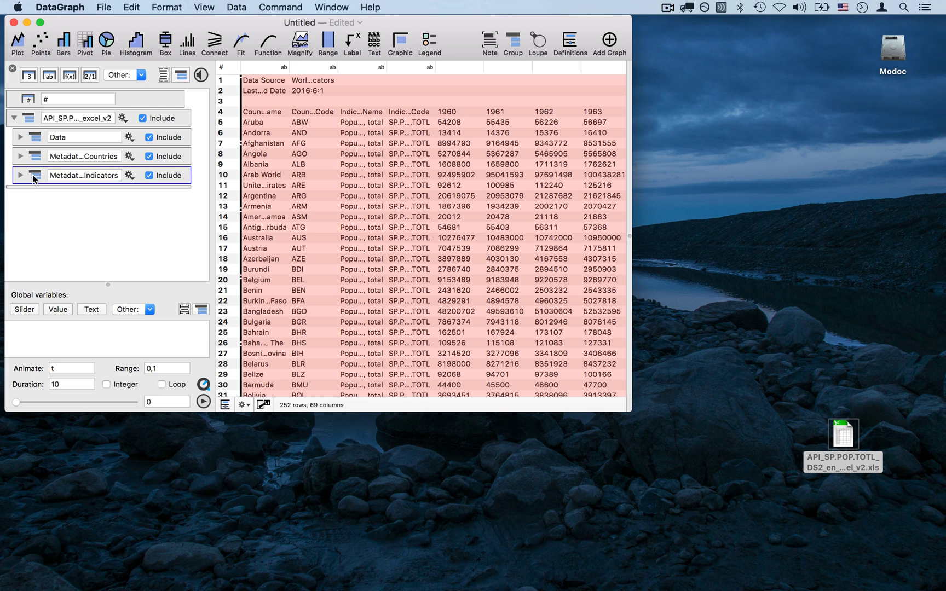
{"action": "double_click", "coordinate": [249, 25]}
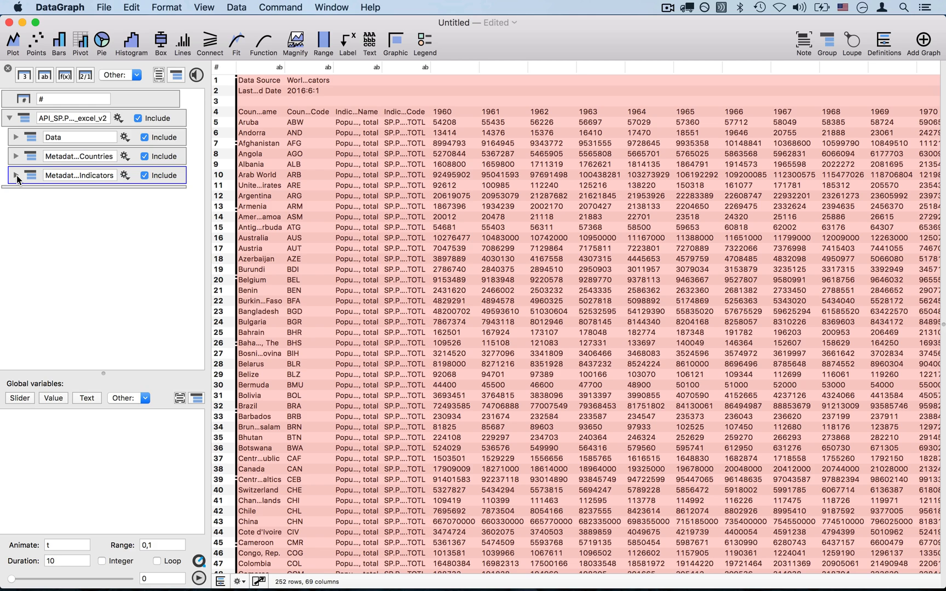
- Expand the Metadata - Indicators and Metadata - Countries groups, and exclude the Data group from the table
{"action": "left_click", "coordinate": [17, 176]}
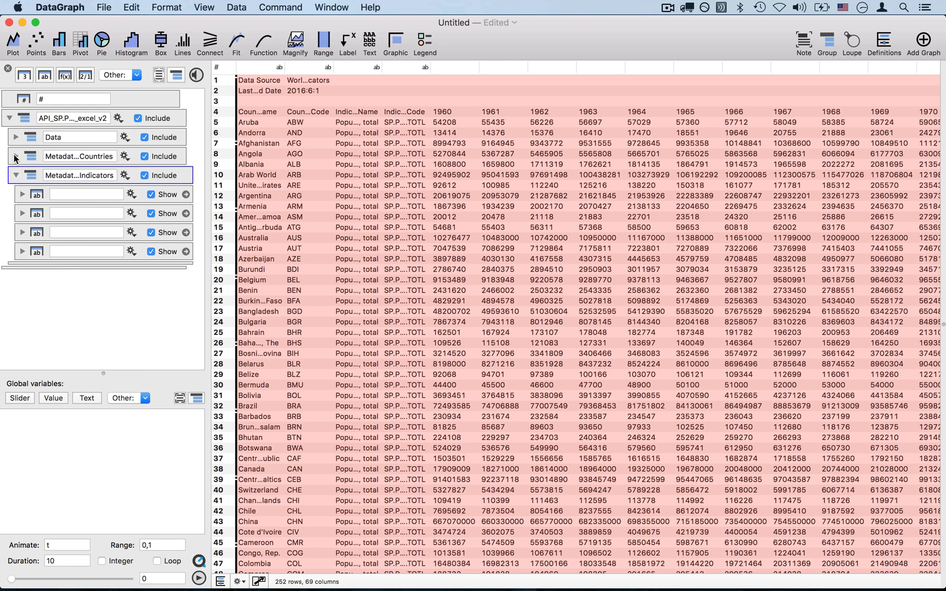
{"action": "left_click", "coordinate": [16, 156]}
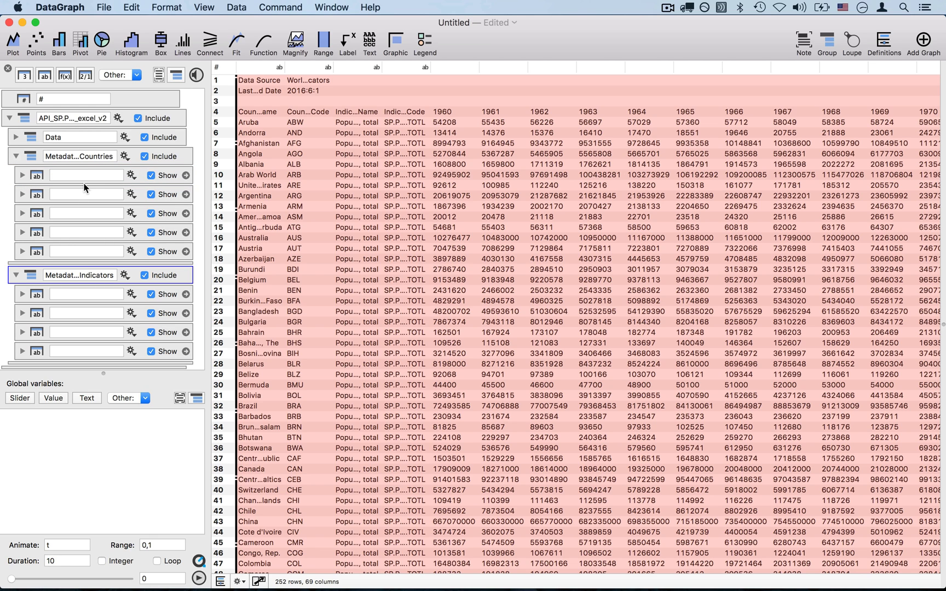
{"action": "left_click", "coordinate": [29, 136]}
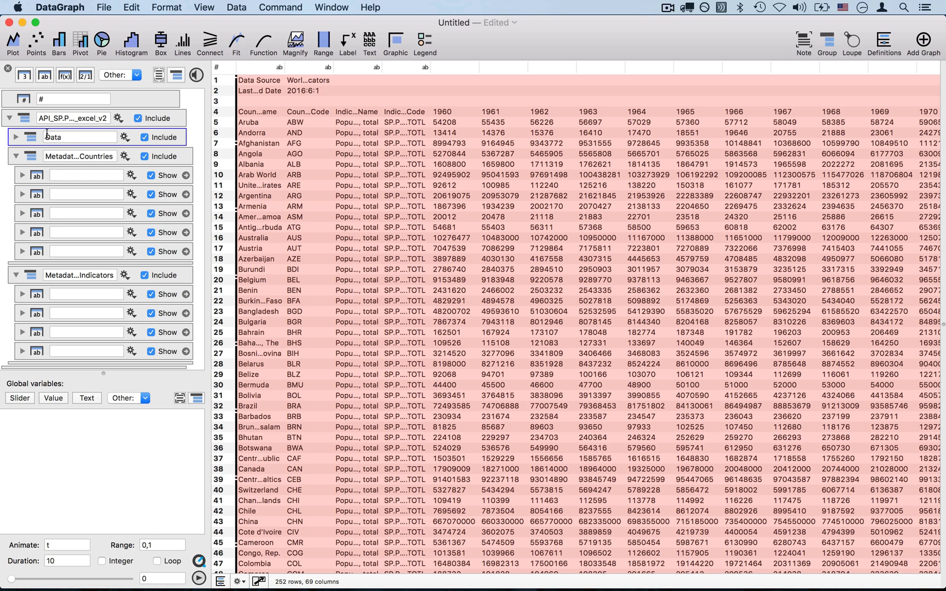
{"action": "left_click", "coordinate": [148, 137]}
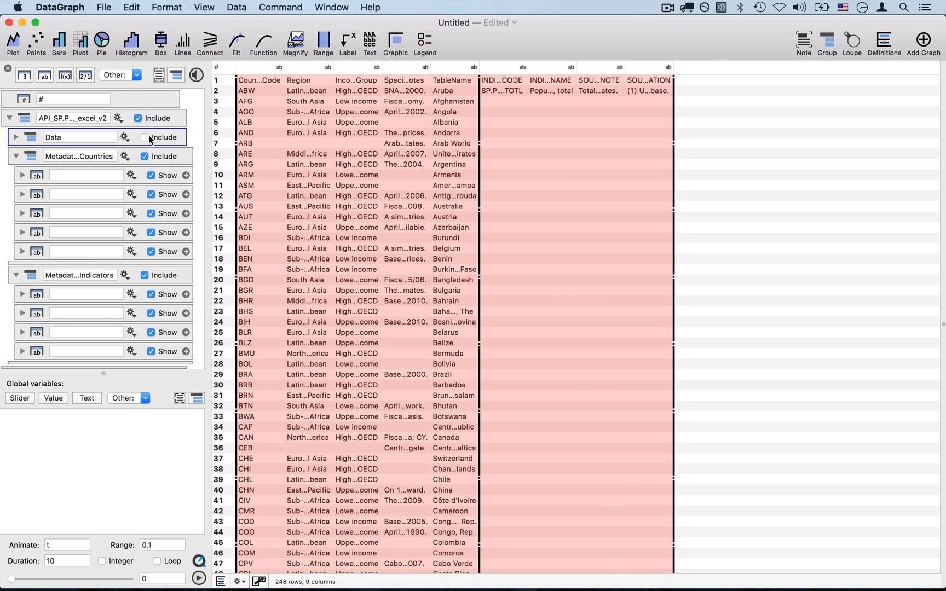
- Use row 1 of the metadata sheets for the column titles
{"action": "left_click", "coordinate": [296, 82]}
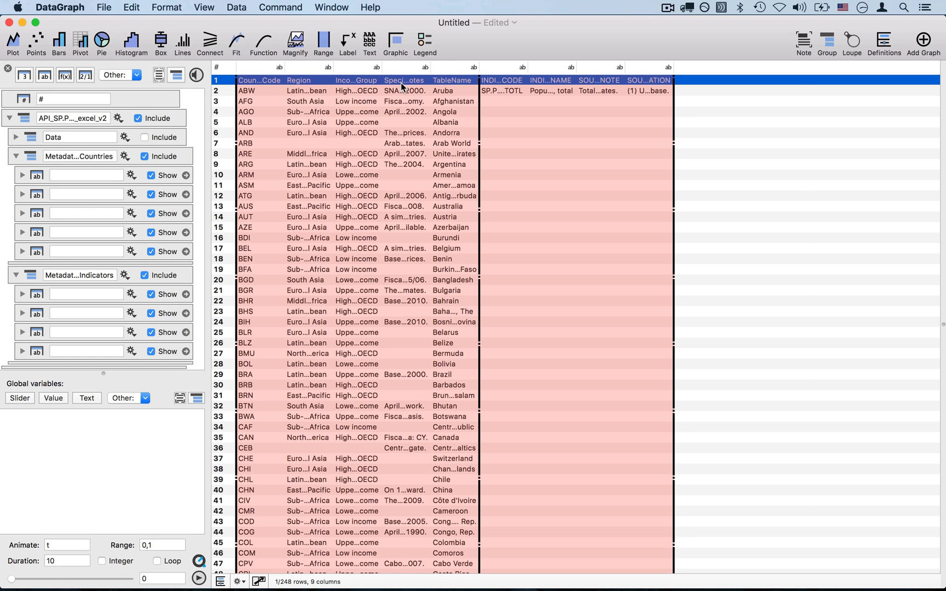
{"action": "right_click", "coordinate": [462, 81]}
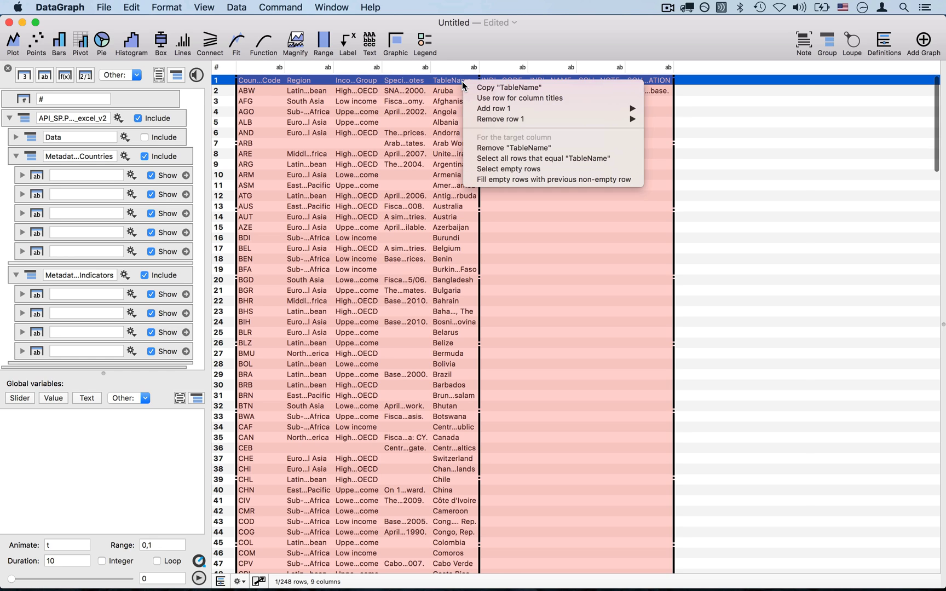
{"action": "left_click", "coordinate": [564, 98]}
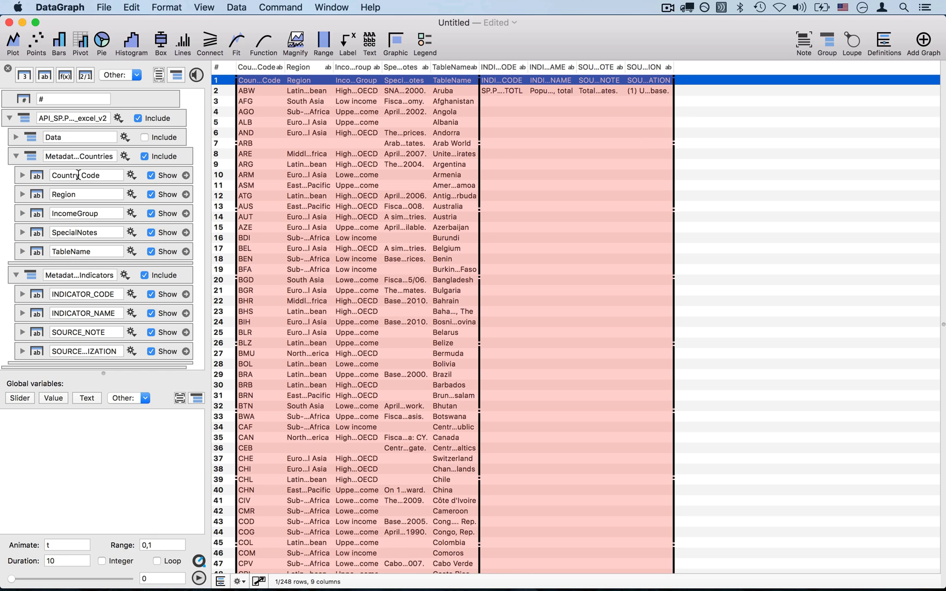
- Delete the redundant title row 1 from only the visible metadata columns
{"action": "left_click", "coordinate": [335, 67]}
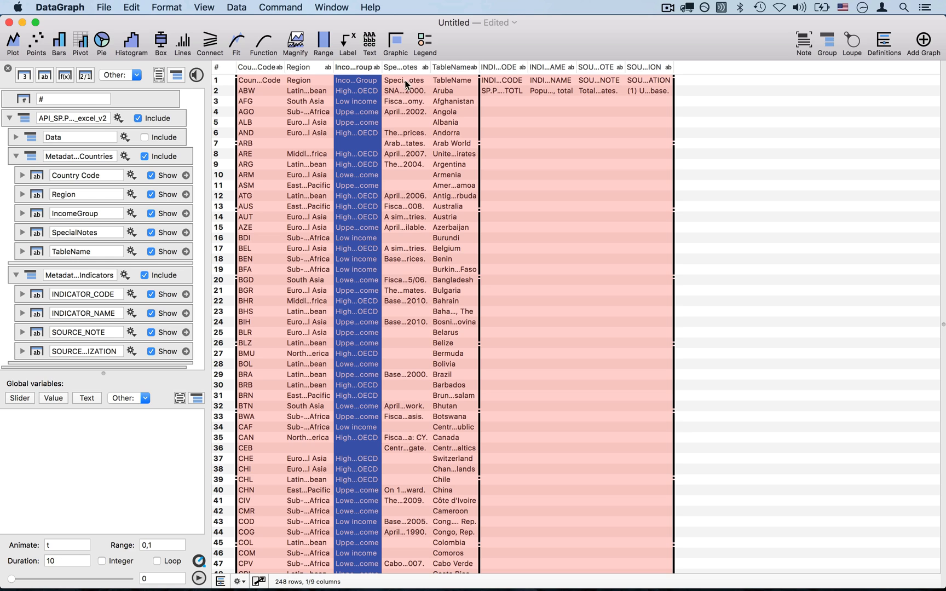
{"action": "left_click", "coordinate": [314, 78]}
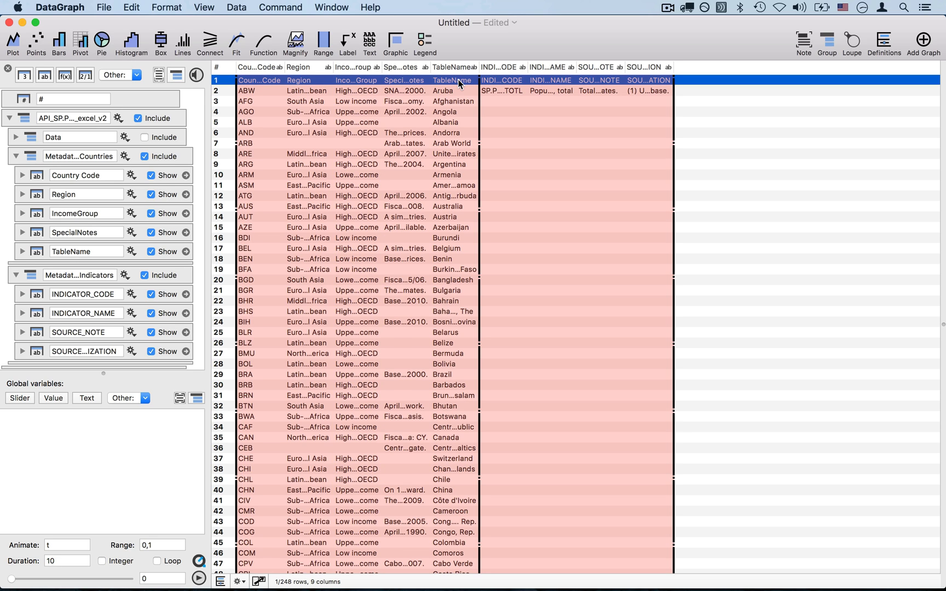
{"action": "key", "text": "super+c"}
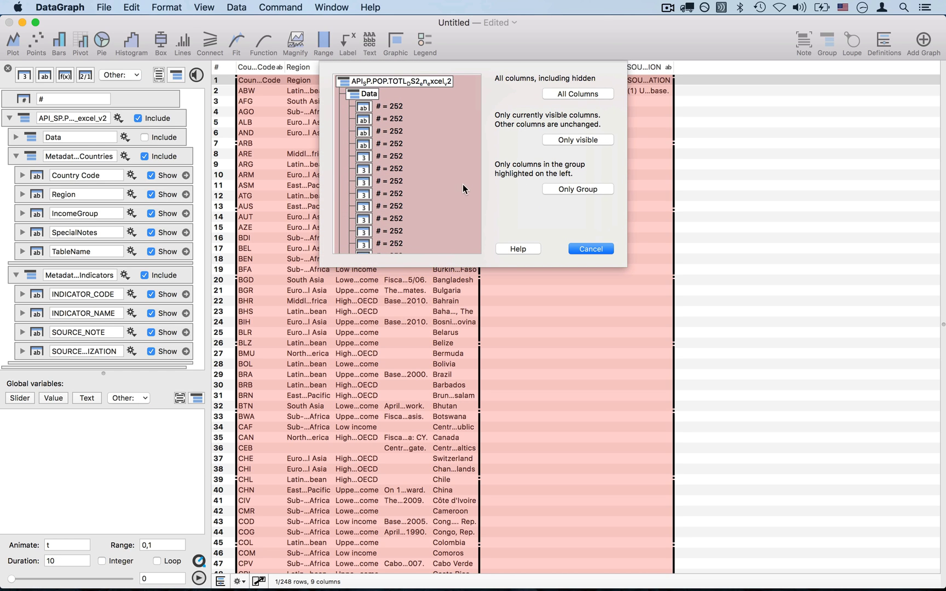
{"action": "left_click", "coordinate": [571, 139]}
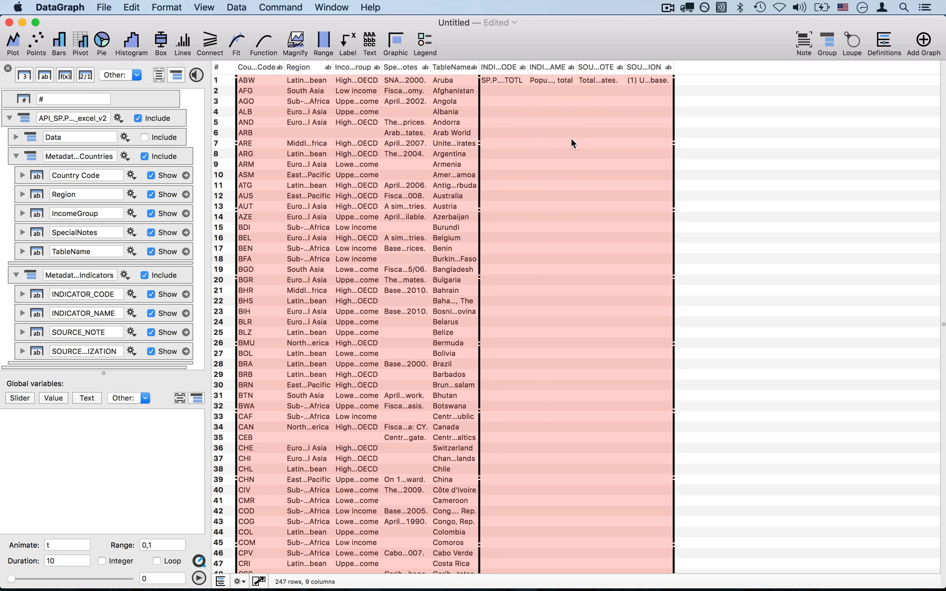
- Collapse both metadata groups, exclude them from the table, and include the Data group again
{"action": "left_click", "coordinate": [15, 157]}
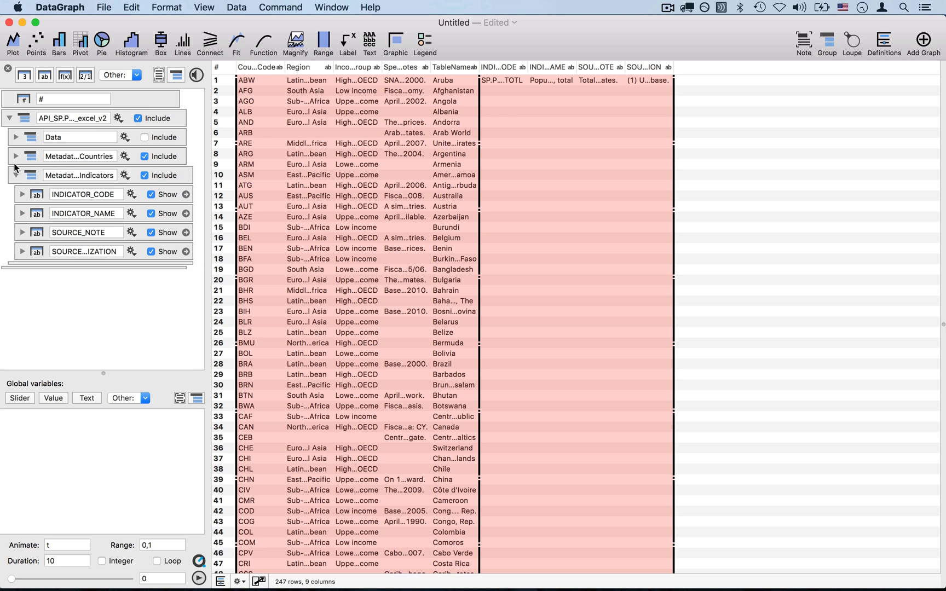
{"action": "left_click", "coordinate": [16, 176]}
{"action": "left_click", "coordinate": [154, 158]}
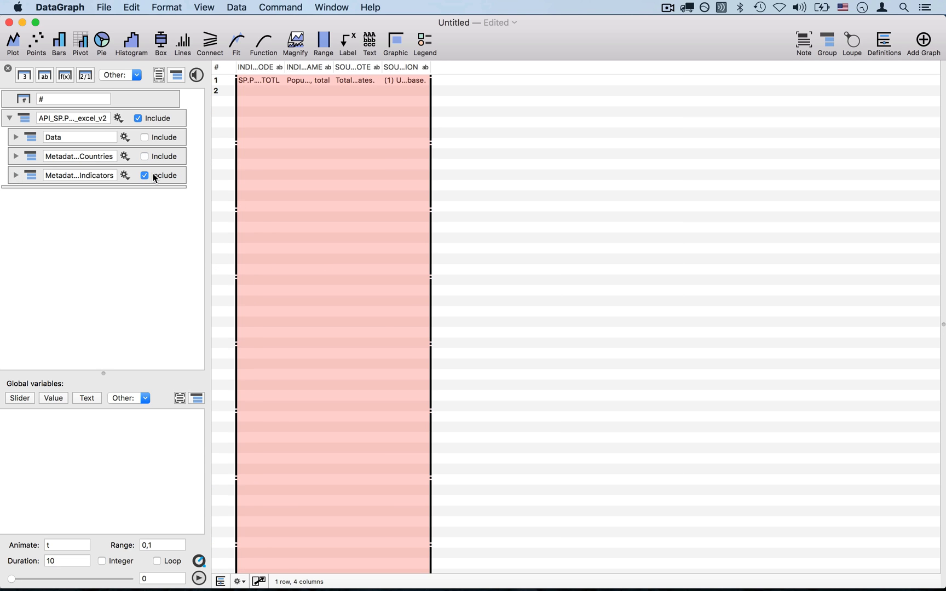
{"action": "left_click", "coordinate": [153, 177]}
{"action": "left_click", "coordinate": [158, 140]}
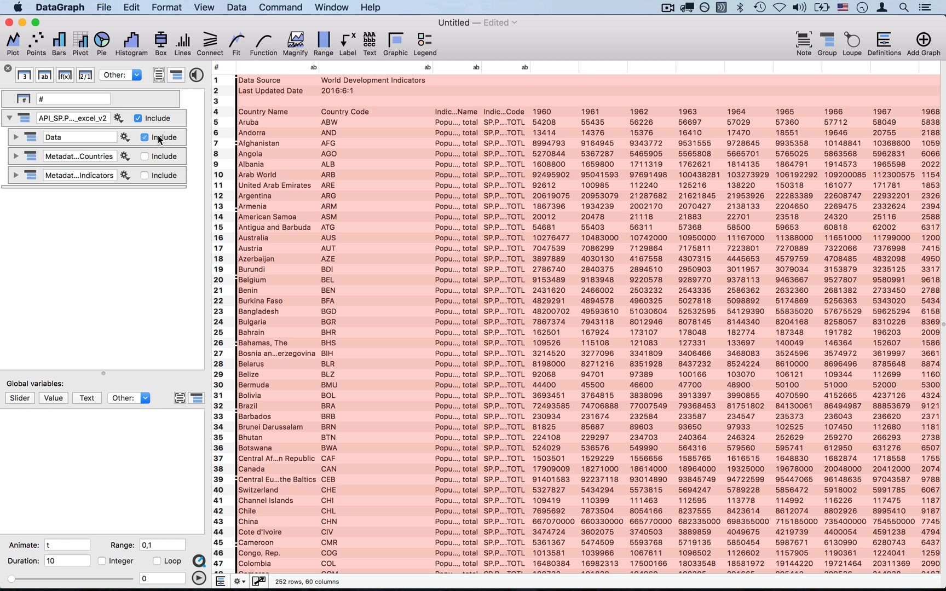
- Use row 4 of the Data sheet for the column titles, and delete that row from only the visible columns
{"action": "left_click", "coordinate": [468, 114]}
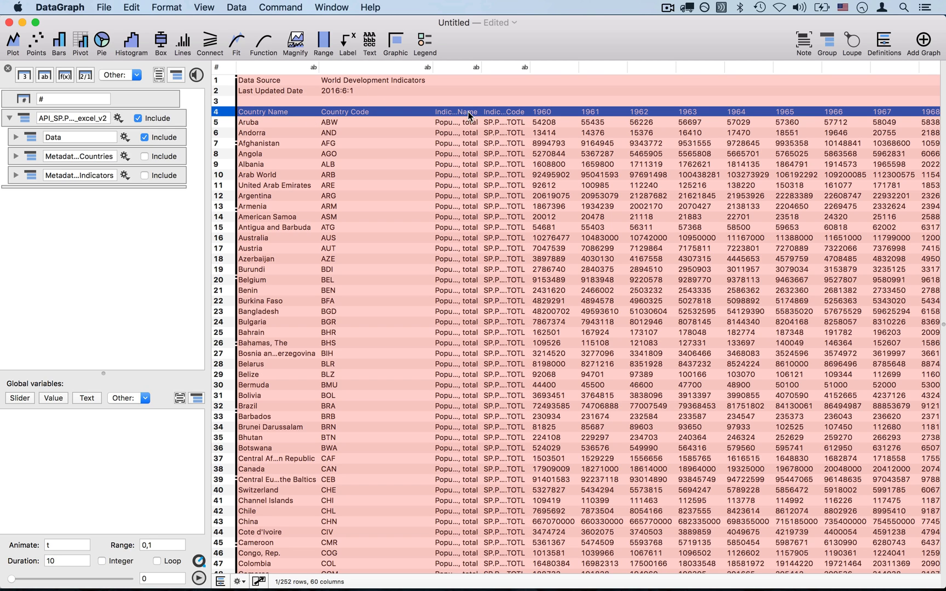
{"action": "right_click", "coordinate": [562, 113]}
{"action": "left_click", "coordinate": [587, 129]}
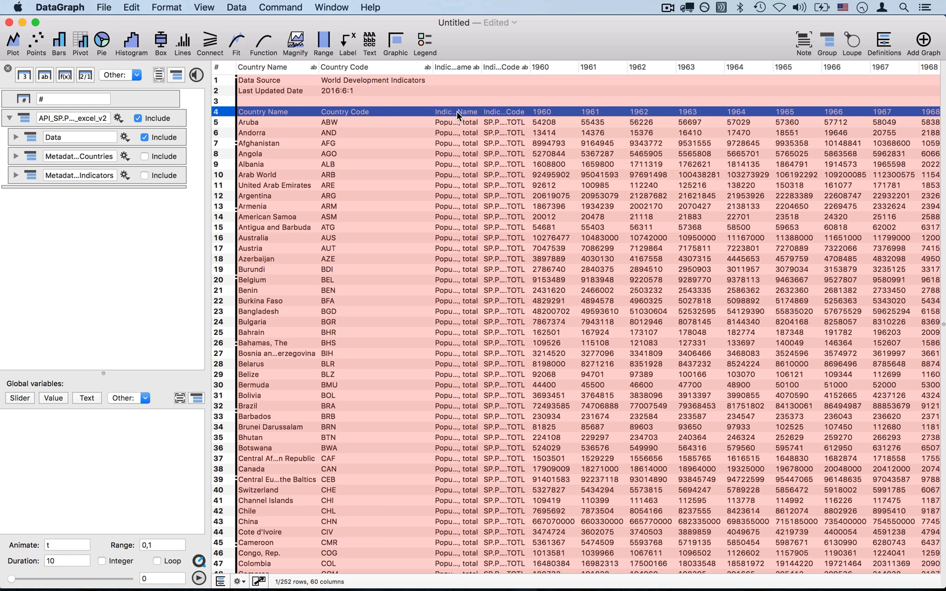
{"action": "key", "text": "BackSpace"}
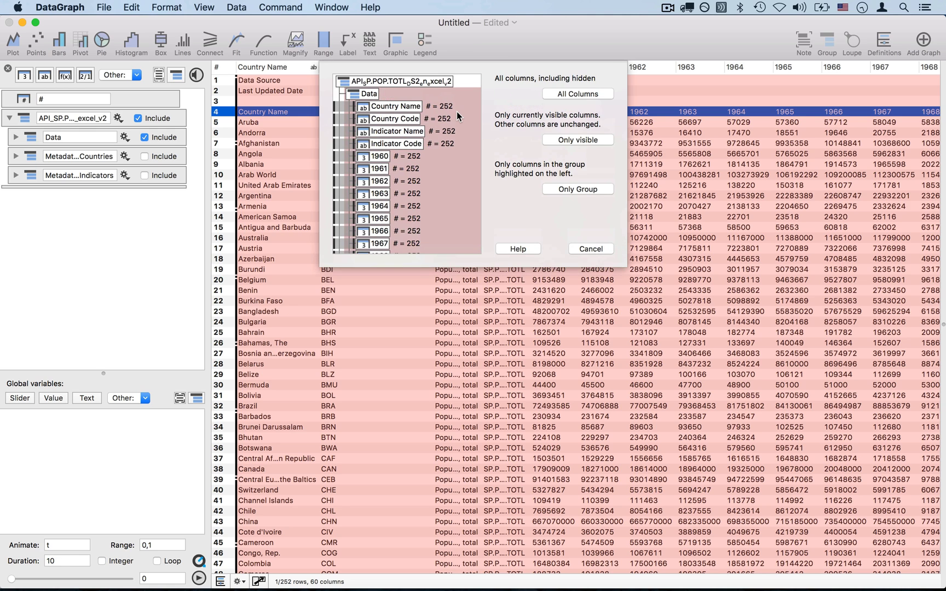
{"action": "left_click", "coordinate": [577, 140]}
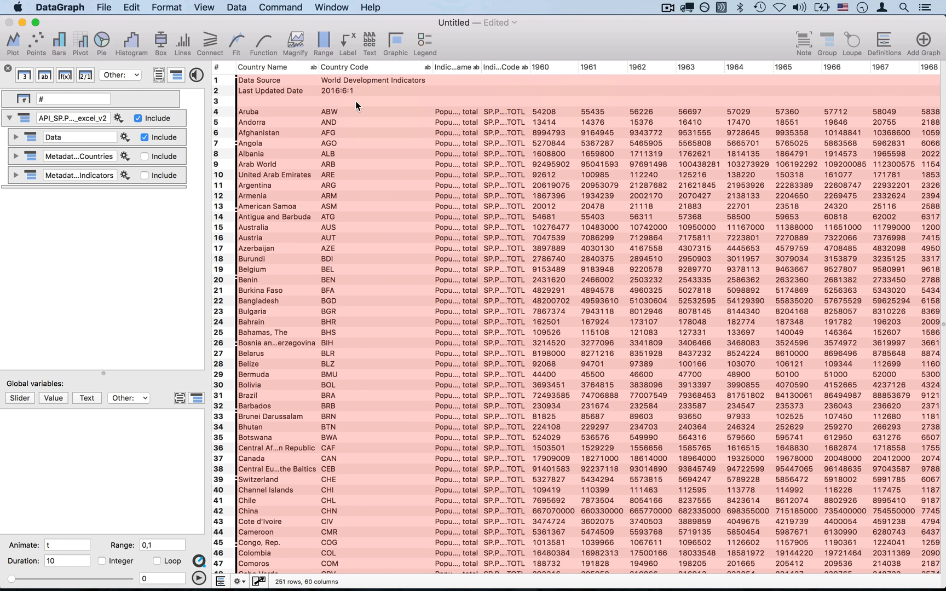
{"action": "left_click", "coordinate": [356, 101]}
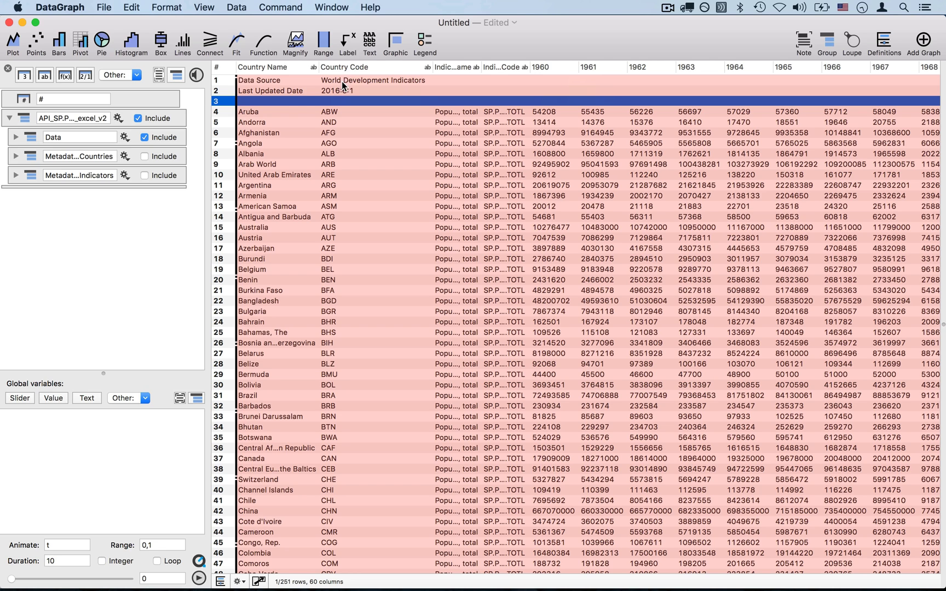
{"action": "left_click", "coordinate": [342, 81], "text": "shift"}
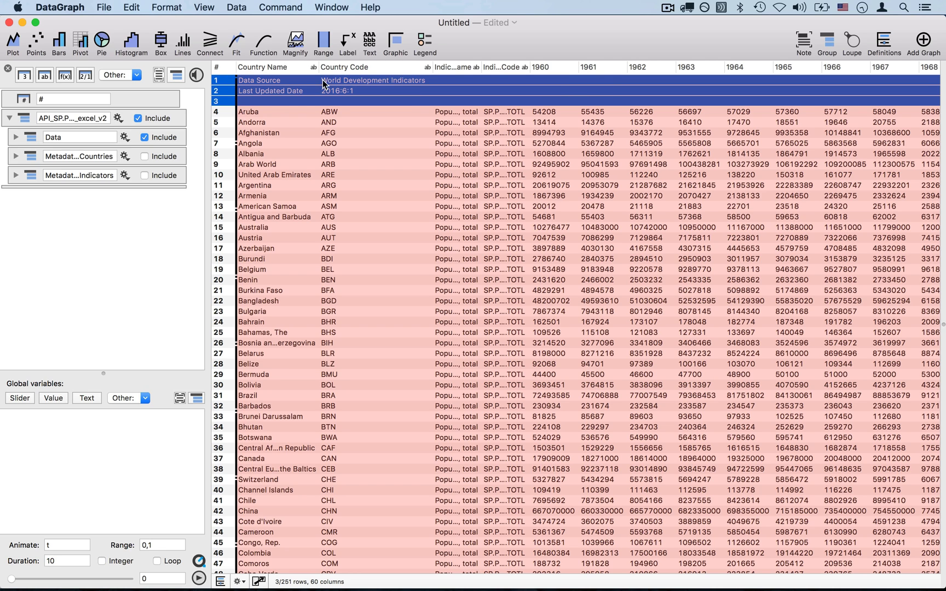
{"action": "left_click", "coordinate": [364, 99]}
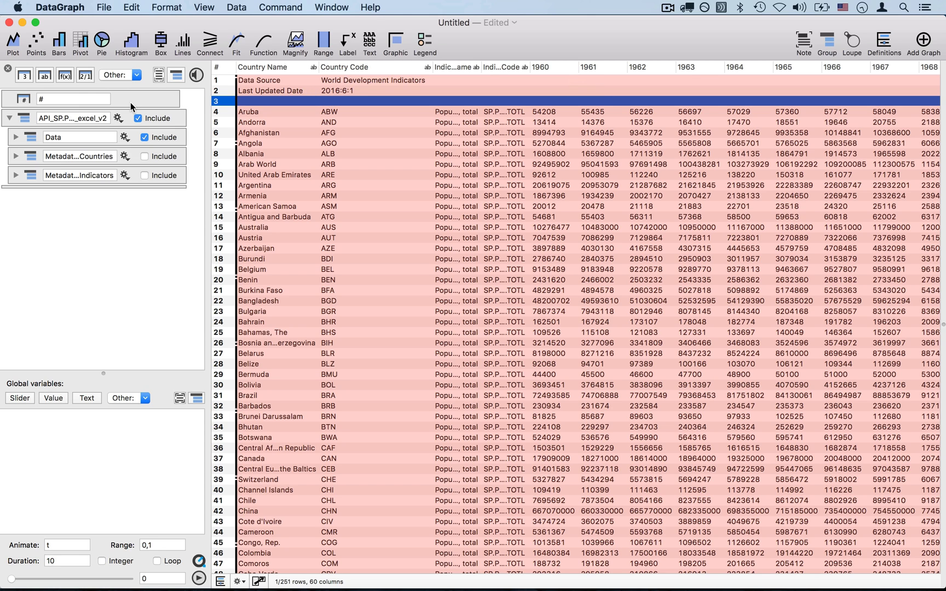
- Add a text note above the imported spreadsheet group and fill it with the data source, World Development Indicators, copied from row 1
{"action": "left_click", "coordinate": [145, 97]}
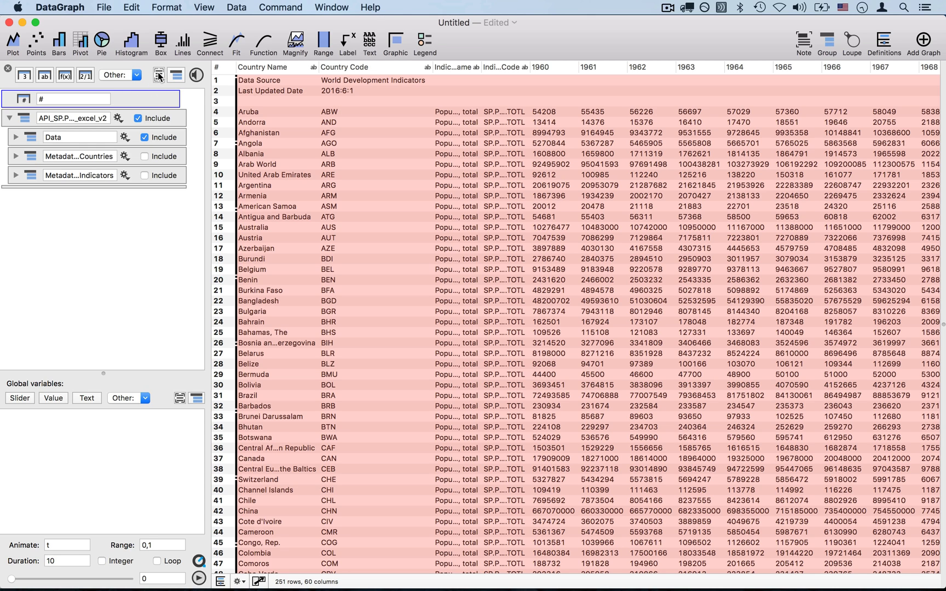
{"action": "left_click", "coordinate": [159, 76]}
{"action": "double_click", "coordinate": [15, 117]}
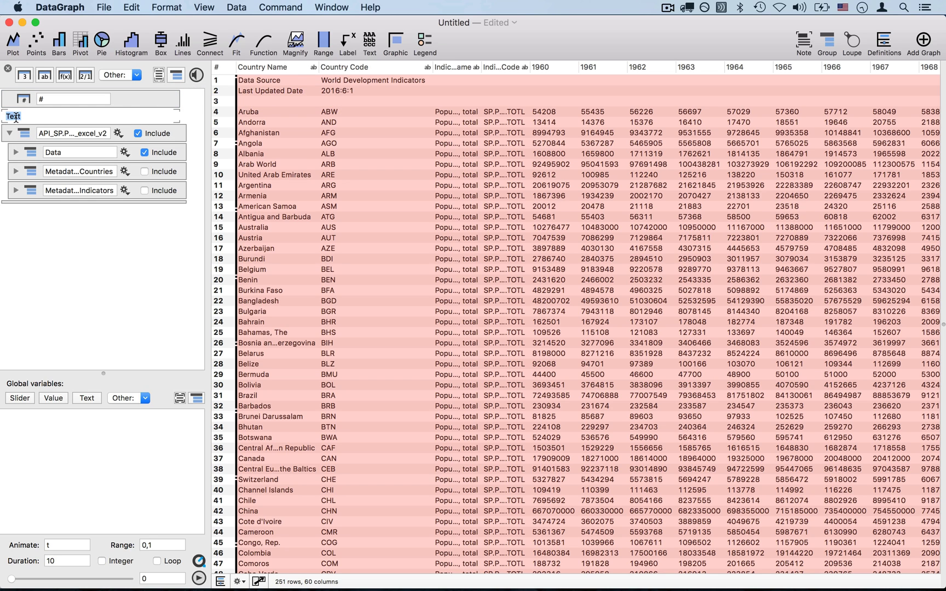
{"action": "double_click", "coordinate": [323, 82]}
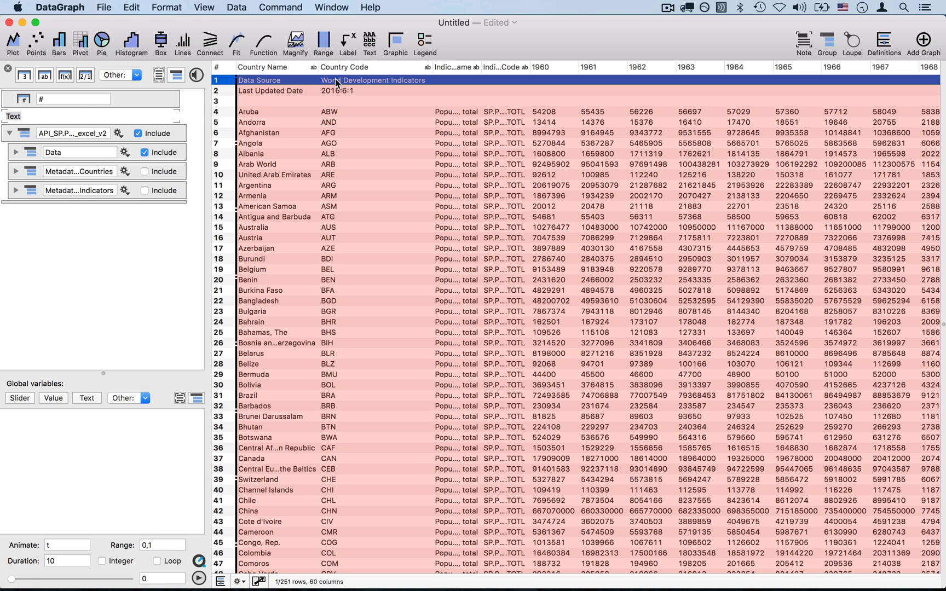
{"action": "key", "text": "super+c"}
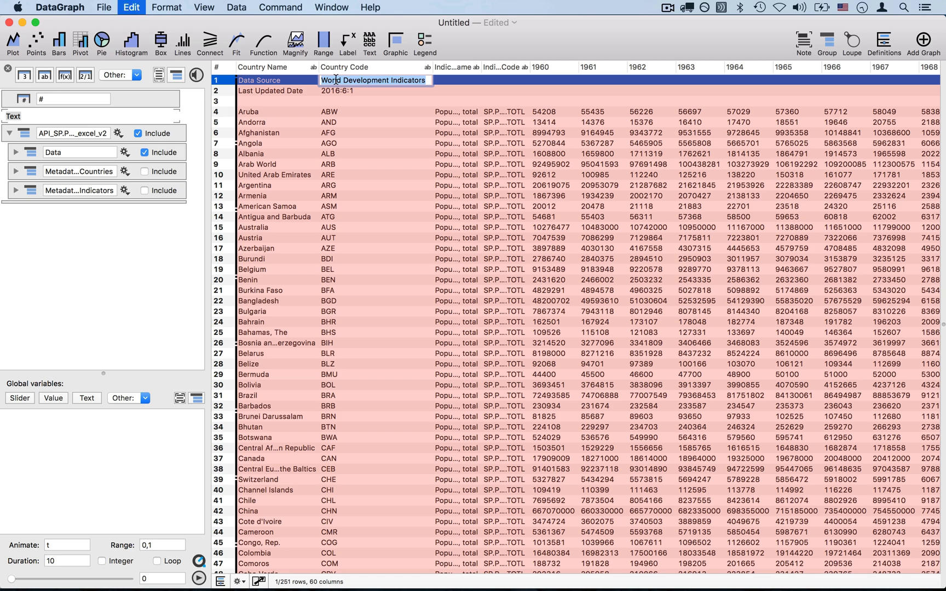
{"action": "double_click", "coordinate": [18, 116]}
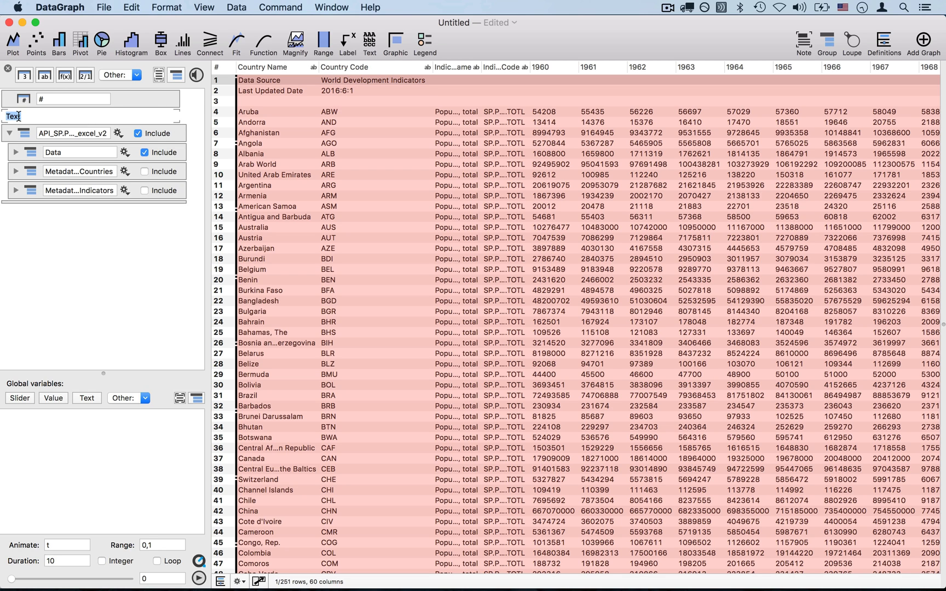
{"action": "key", "text": "super+v"}
- Add a second line to the note reading "Last Updated Date: 2016:6:1", copied from the cells of row 2
{"action": "double_click", "coordinate": [275, 89]}
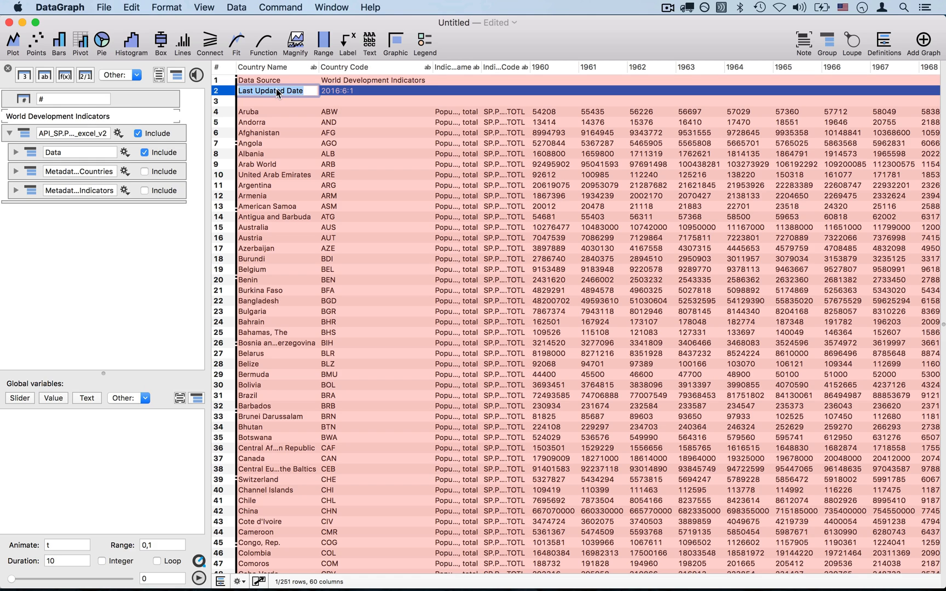
{"action": "left_click", "coordinate": [118, 113]}
{"action": "key", "text": "Return"}
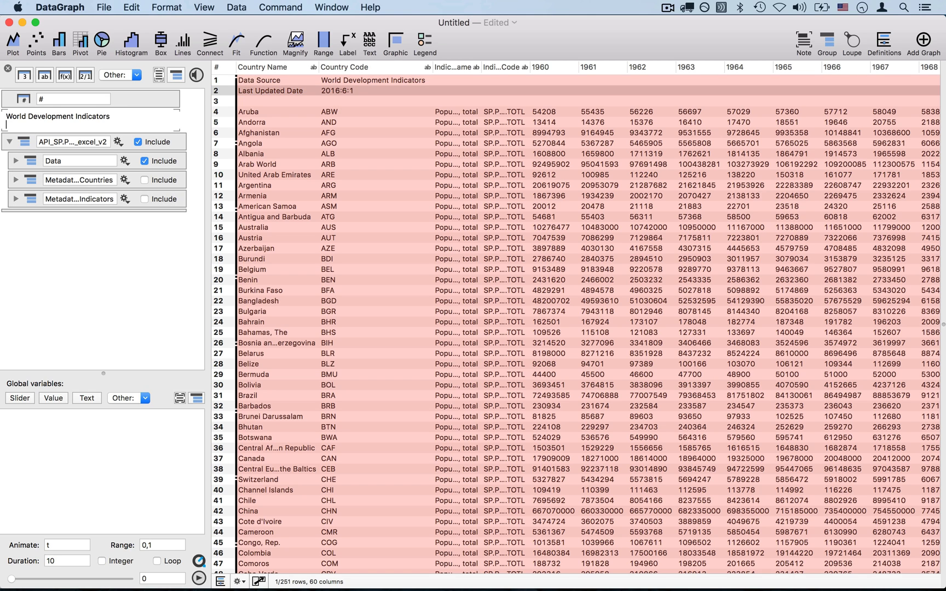
{"action": "key", "text": "super+v"}
{"action": "double_click", "coordinate": [339, 92]}
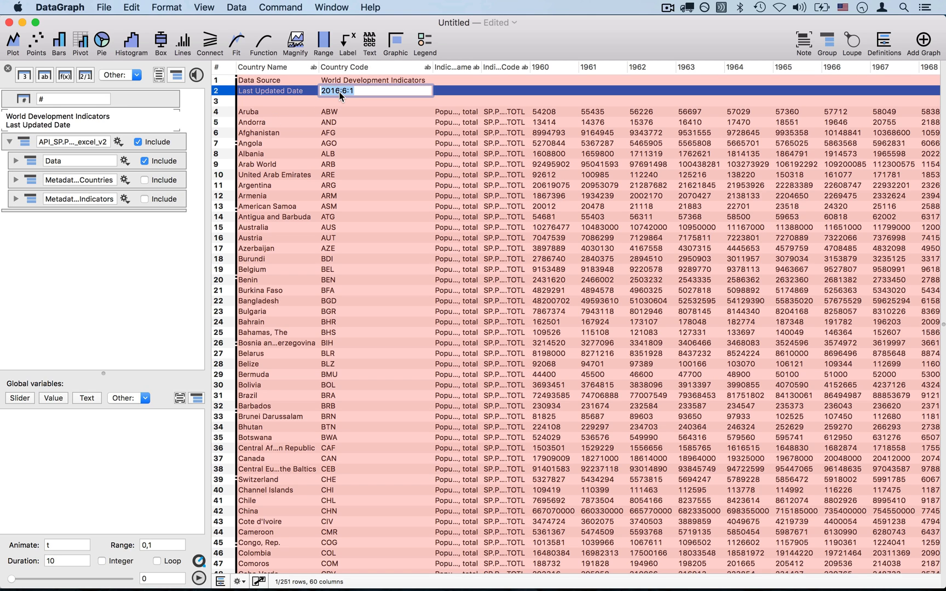
{"action": "key", "text": "super+c"}
{"action": "left_click", "coordinate": [136, 124]}
{"action": "key", "text": "super+v"}
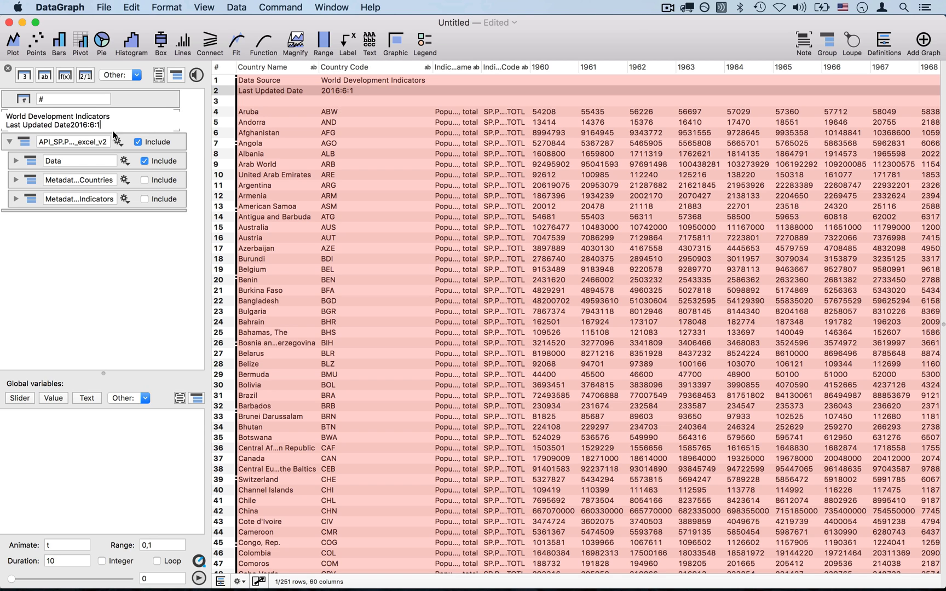
{"action": "left_click", "coordinate": [71, 125]}
{"action": "type", "text": ":"}
- Delete rows 1 to 3 above the country data from only the visible columns
{"action": "left_click_drag", "start_coordinate": [266, 103], "coordinate": [276, 85]}
{"action": "key", "text": "BackSpace"}
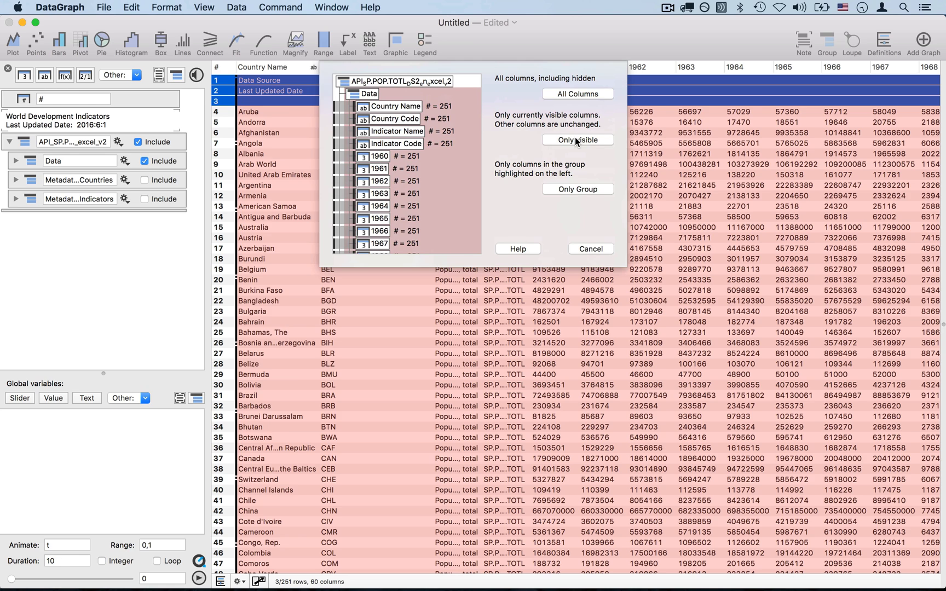
{"action": "left_click", "coordinate": [575, 139]}
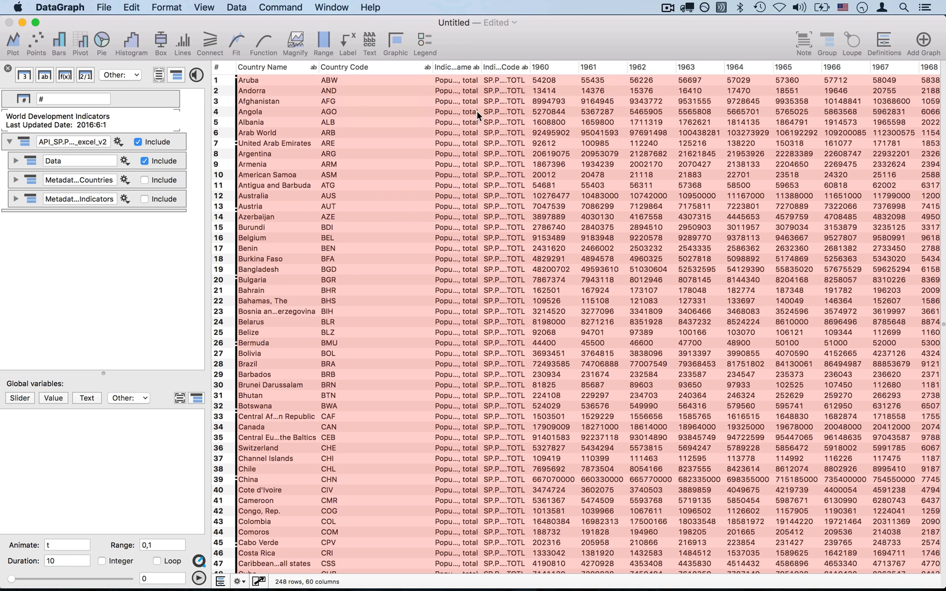
- Widen the Indicator Name and Indicator Code columns to fit their contents, and check the data down to the last row
{"action": "left_click_drag", "start_coordinate": [480, 66], "coordinate": [531, 66]}
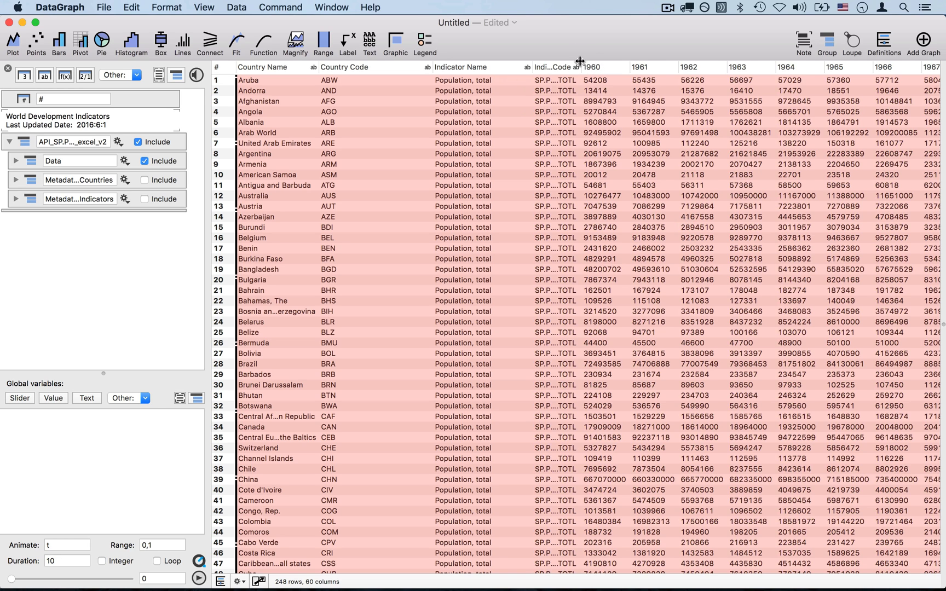
{"action": "left_click_drag", "start_coordinate": [579, 61], "coordinate": [655, 61]}
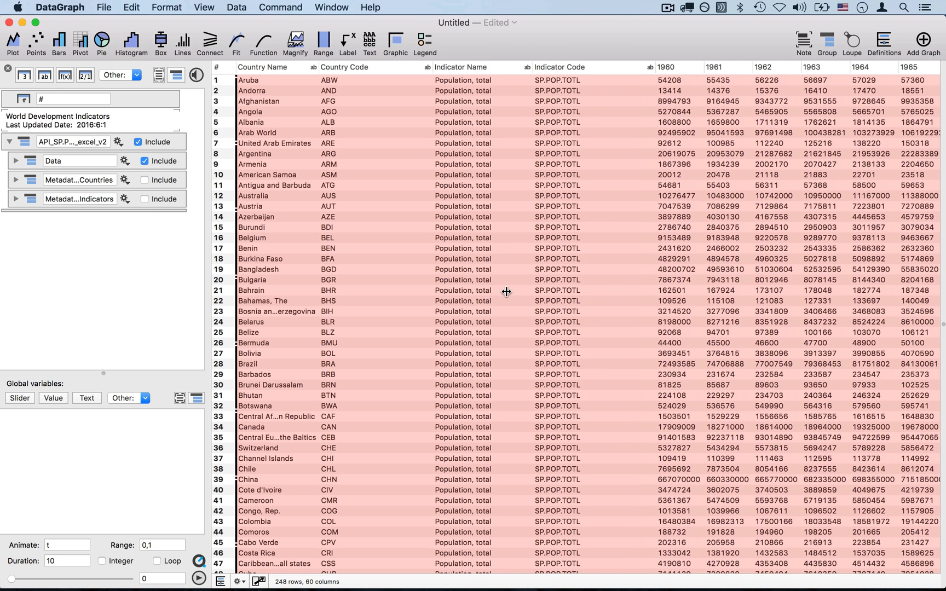
{"action": "scroll", "coordinate": [508, 337], "scroll_direction": "down", "scroll_amount": 20}
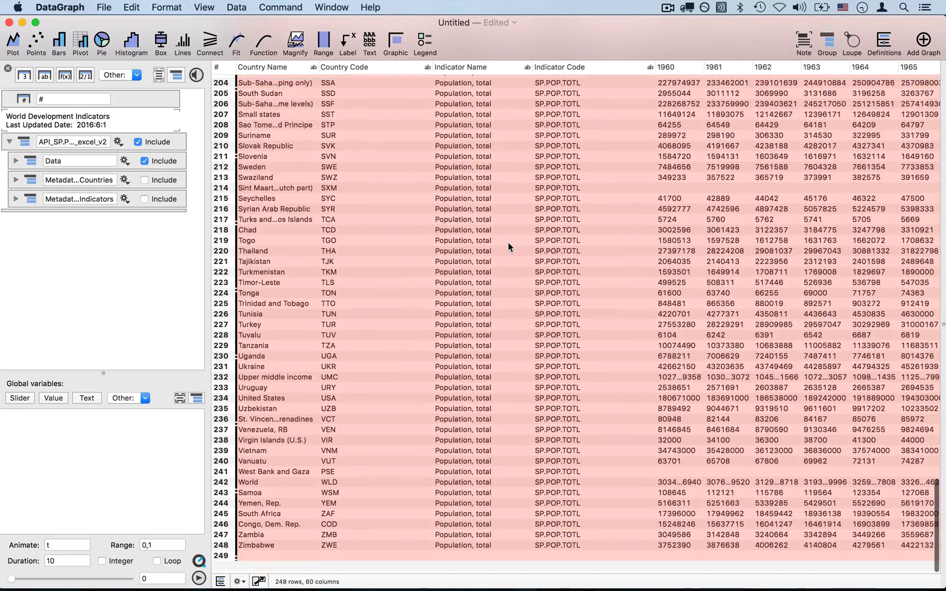
- Delete the Indicator Name and Indicator Code columns from the Data group
{"action": "scroll", "coordinate": [508, 243], "scroll_direction": "up", "scroll_amount": 20}
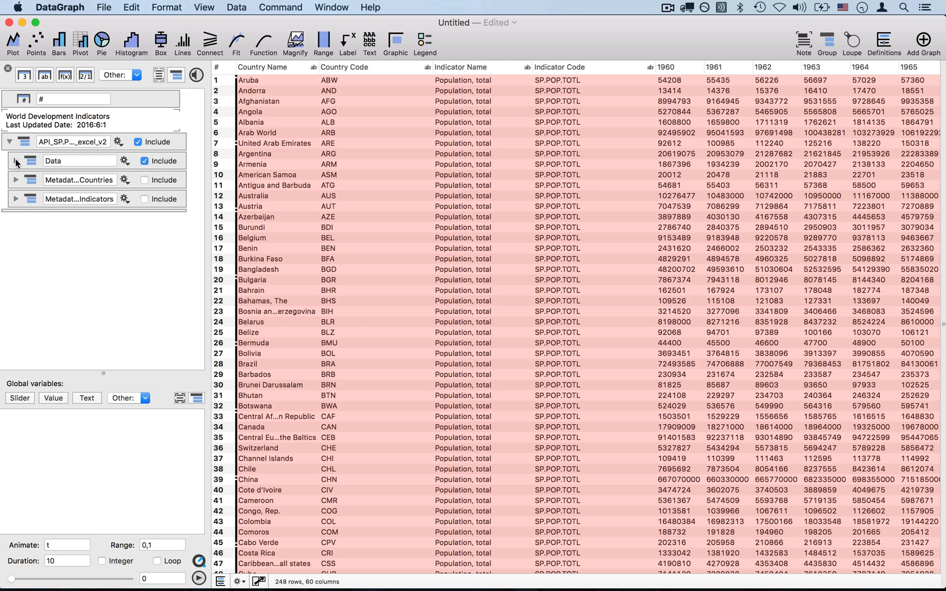
{"action": "left_click", "coordinate": [16, 161]}
{"action": "left_click_drag", "start_coordinate": [12, 229], "coordinate": [12, 216]}
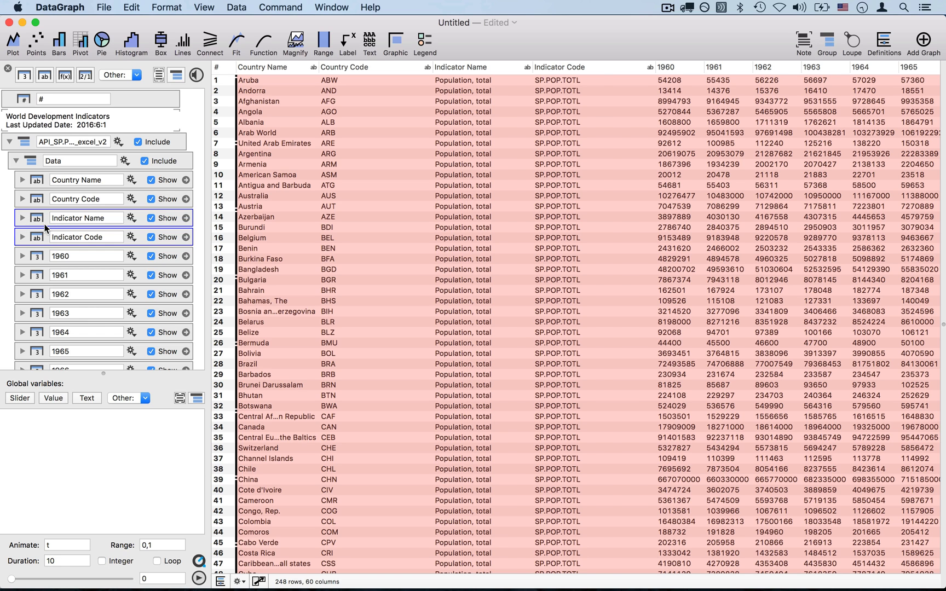
{"action": "key", "text": "BackSpace"}
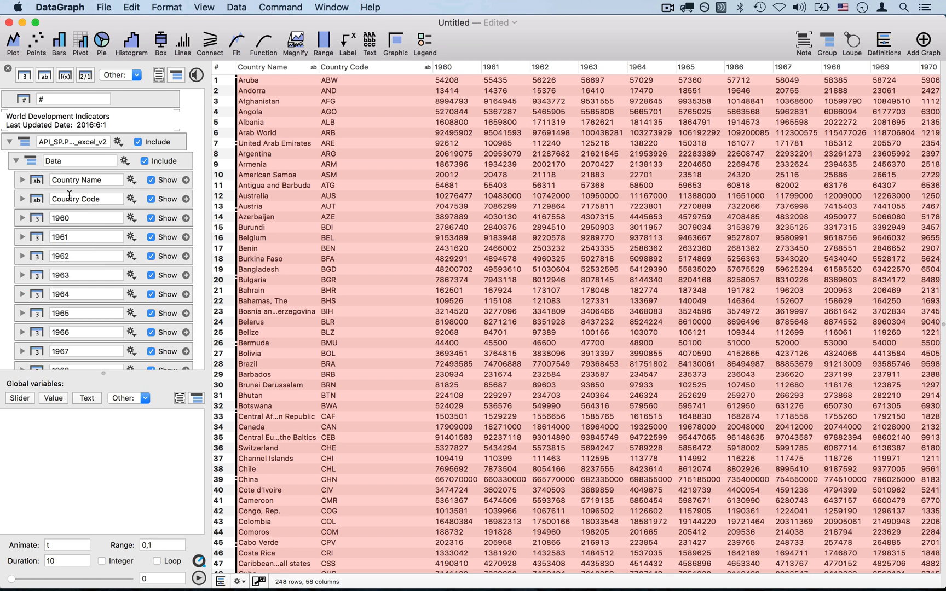
- Flatten all the year columns from 1960 to 2015 into a single value column with a matching title column
{"action": "left_click", "coordinate": [461, 64]}
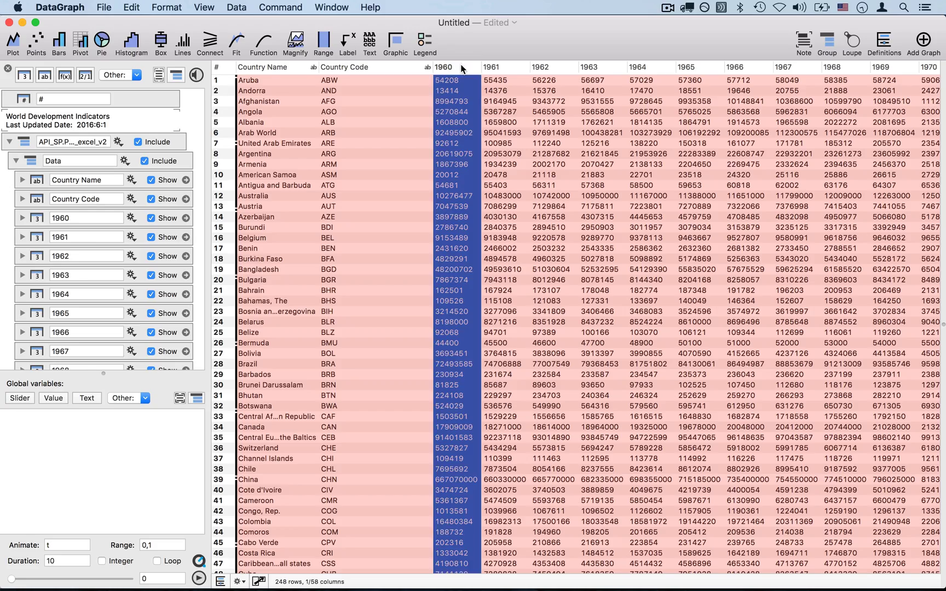
{"action": "scroll", "coordinate": [640, 130], "scroll_direction": "right", "scroll_amount": 15}
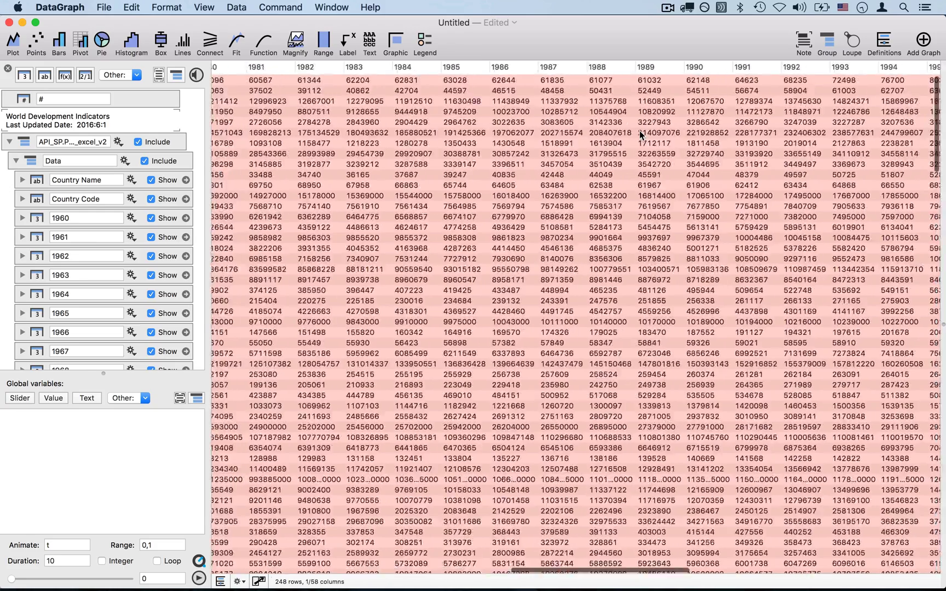
{"action": "scroll", "coordinate": [640, 130], "scroll_direction": "right", "scroll_amount": 10}
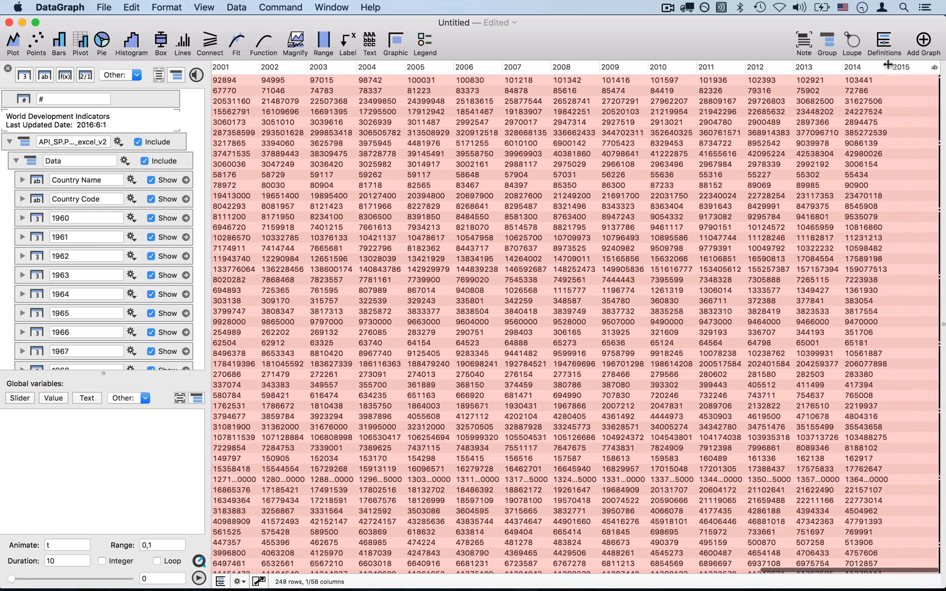
{"action": "left_click", "coordinate": [905, 67], "text": "shift"}
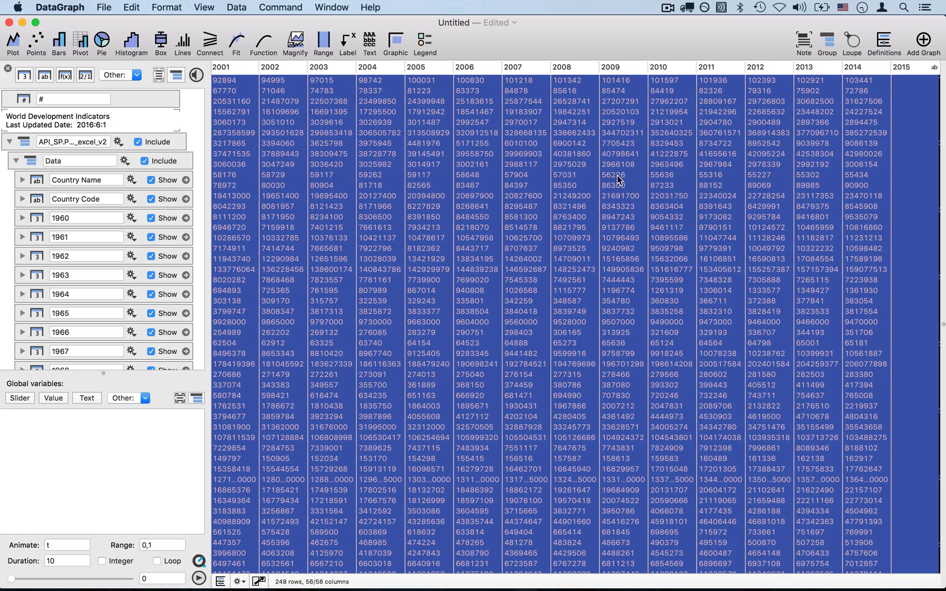
{"action": "scroll", "coordinate": [551, 209], "scroll_direction": "left", "scroll_amount": 20}
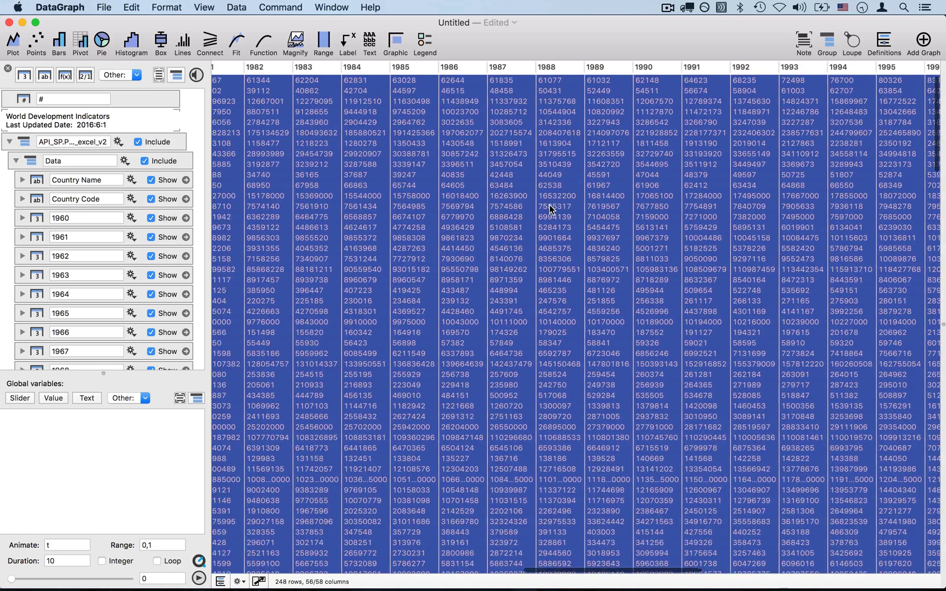
{"action": "scroll", "coordinate": [551, 209], "scroll_direction": "left", "scroll_amount": 10}
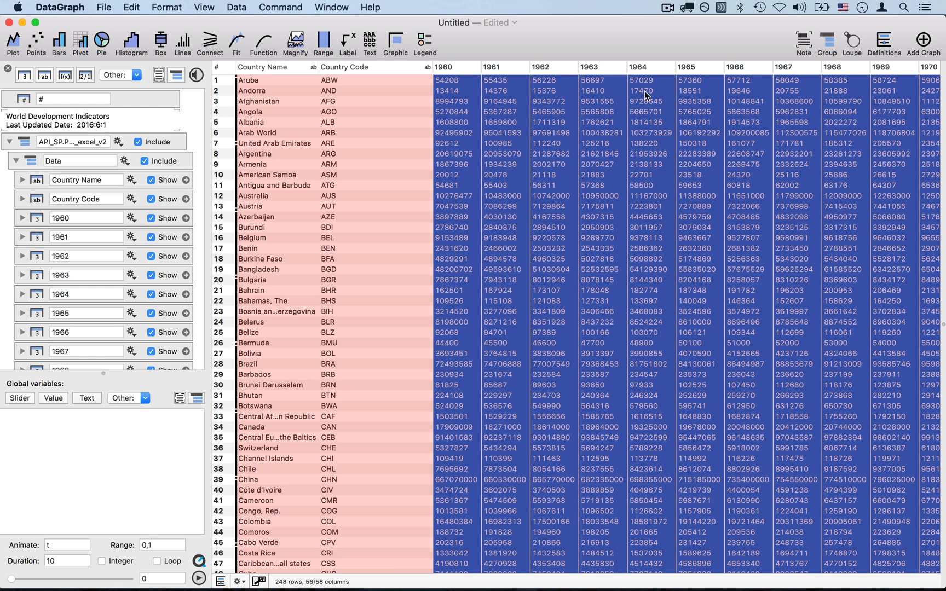
{"action": "left_click", "coordinate": [236, 8]}
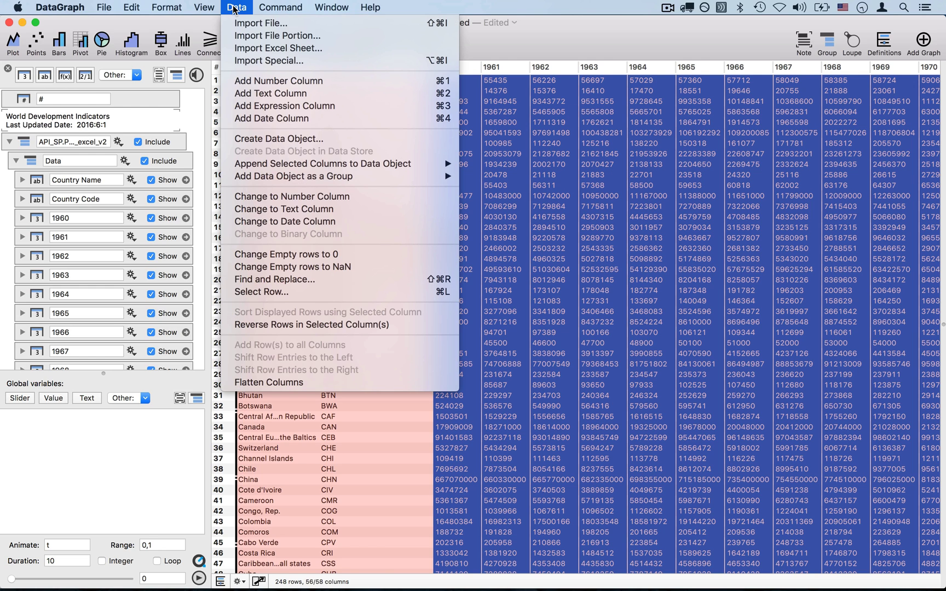
{"action": "left_click", "coordinate": [287, 382]}
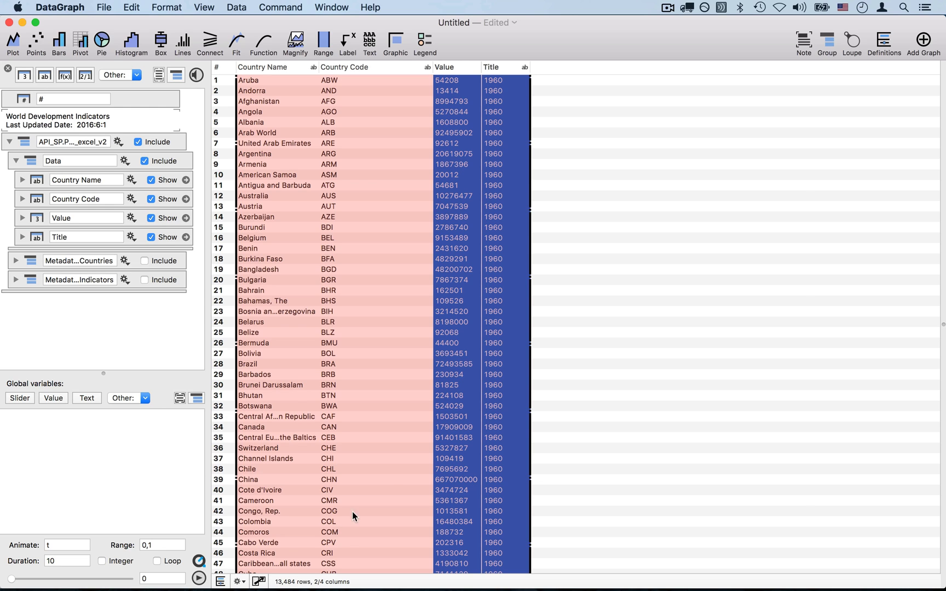
{"action": "left_click", "coordinate": [449, 80]}
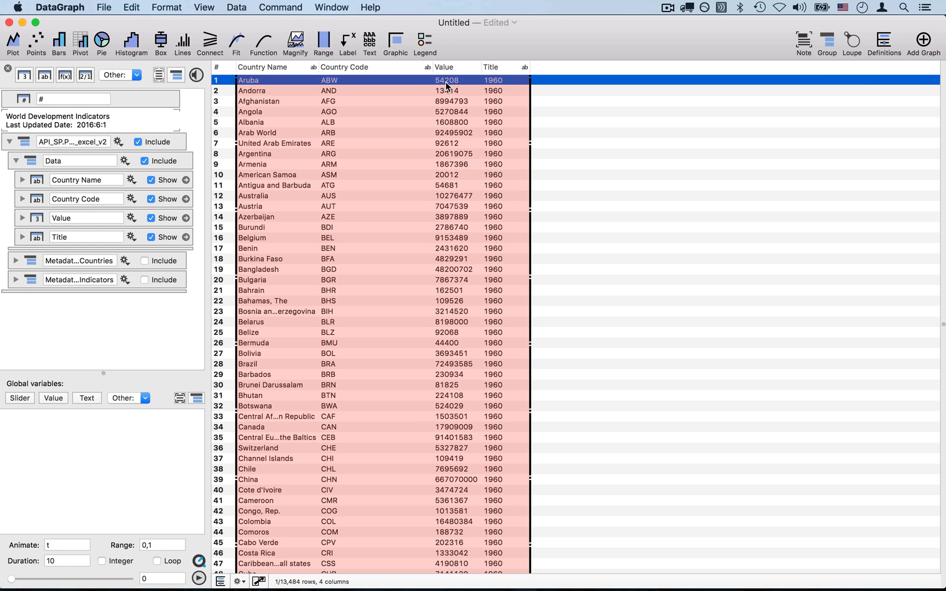
- Rename the flattened Value column to Population and the Title column to Year
{"action": "left_click", "coordinate": [71, 218]}
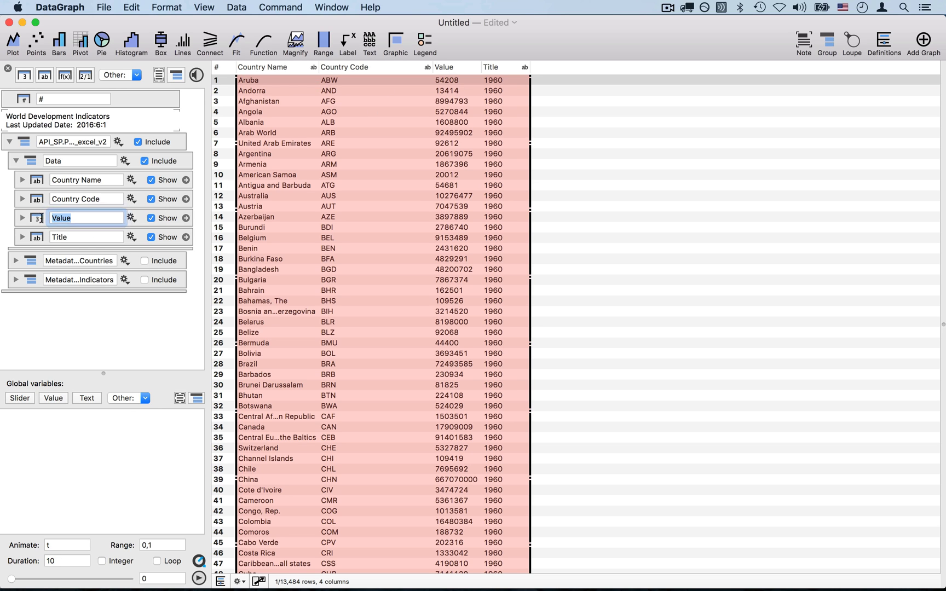
{"action": "type", "text": "Population"}
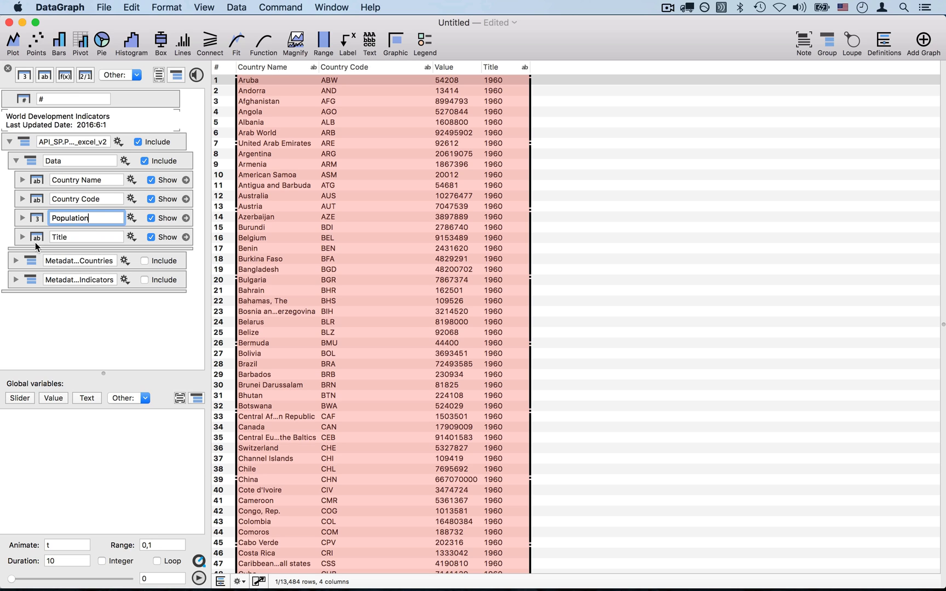
{"action": "left_click", "coordinate": [80, 237]}
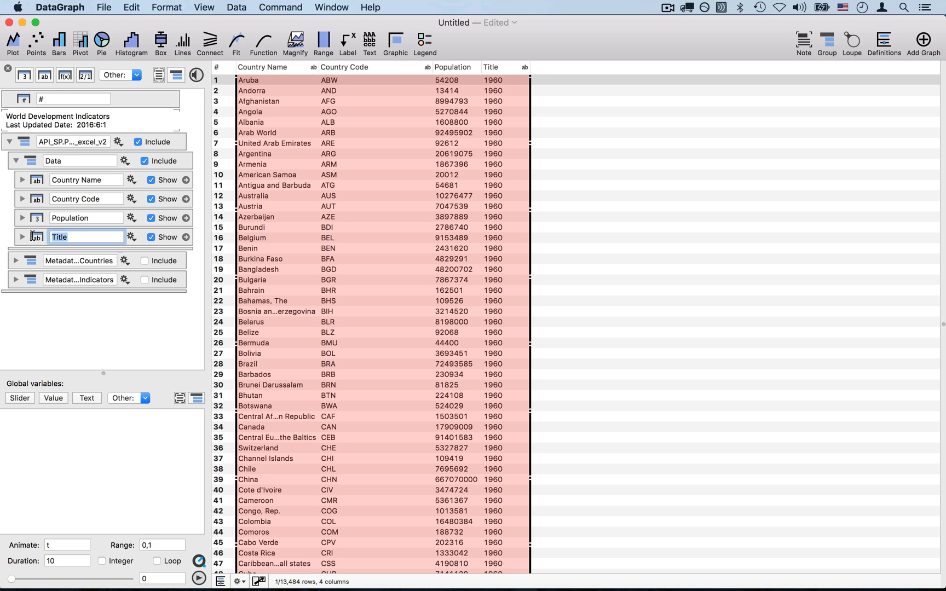
{"action": "type", "text": "Year"}
{"action": "key", "text": "Return"}
- Convert the Year column from text to a number column
{"action": "left_click", "coordinate": [453, 62]}
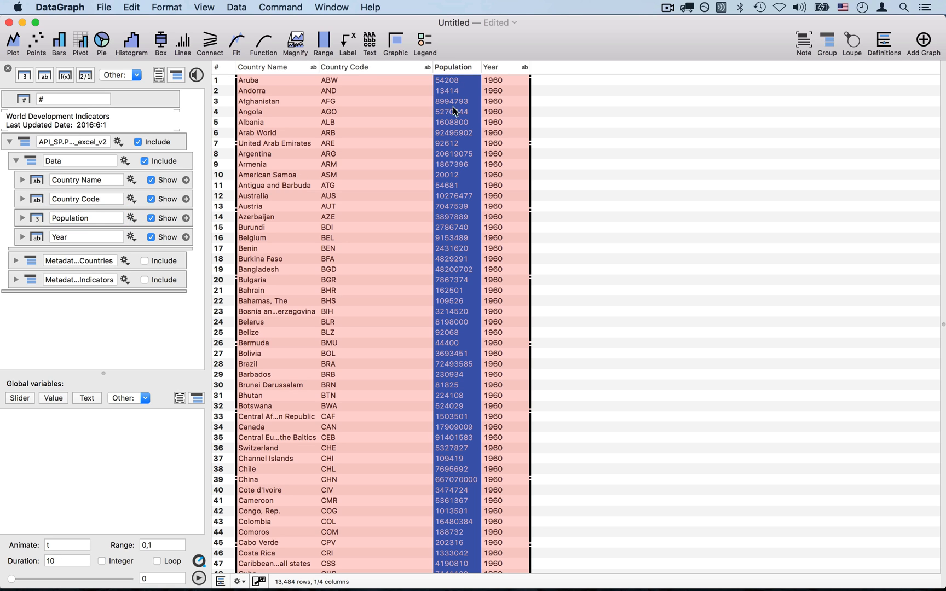
{"action": "left_click", "coordinate": [501, 67]}
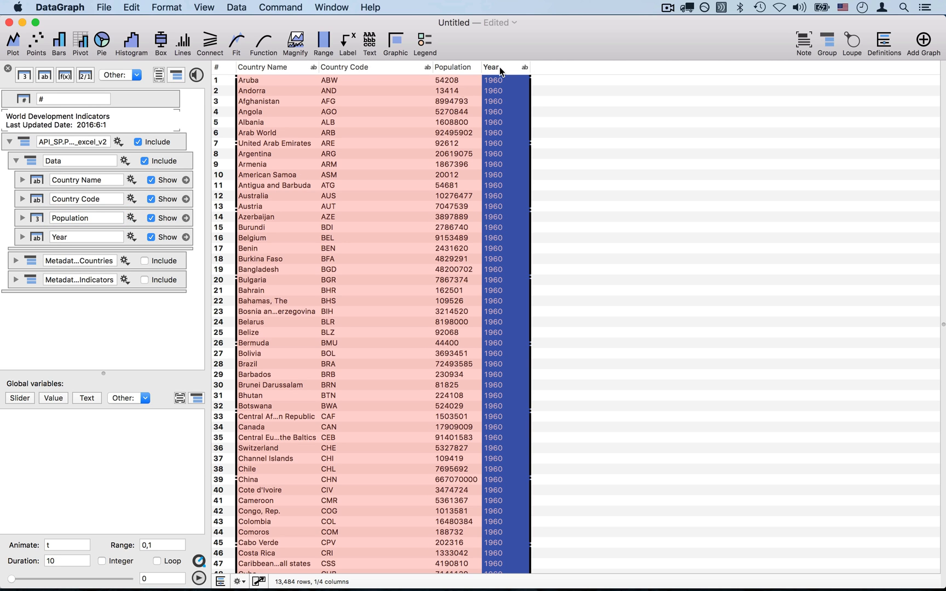
{"action": "left_click", "coordinate": [67, 237]}
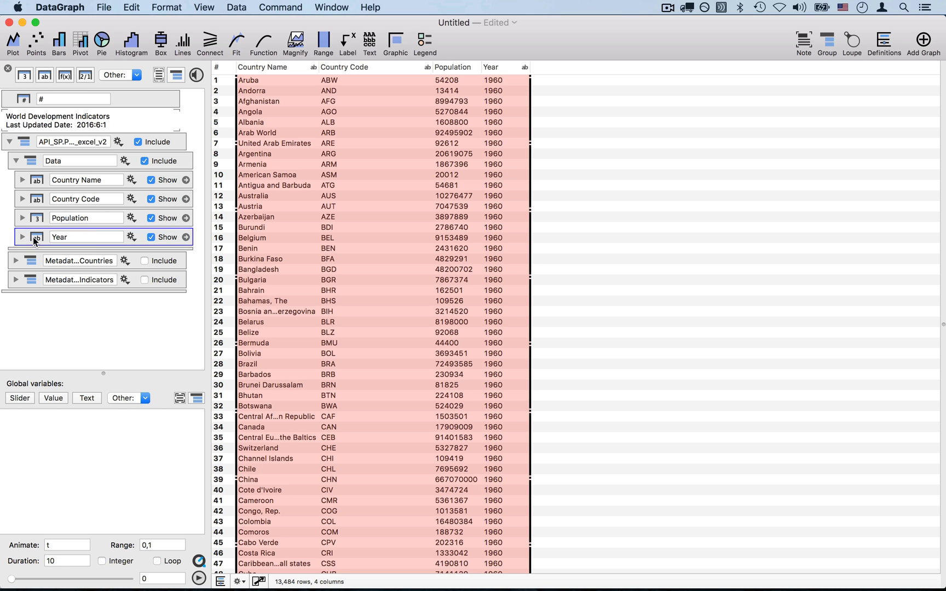
{"action": "mouse_move", "coordinate": [38, 237]}
{"action": "left_click", "coordinate": [132, 237]}
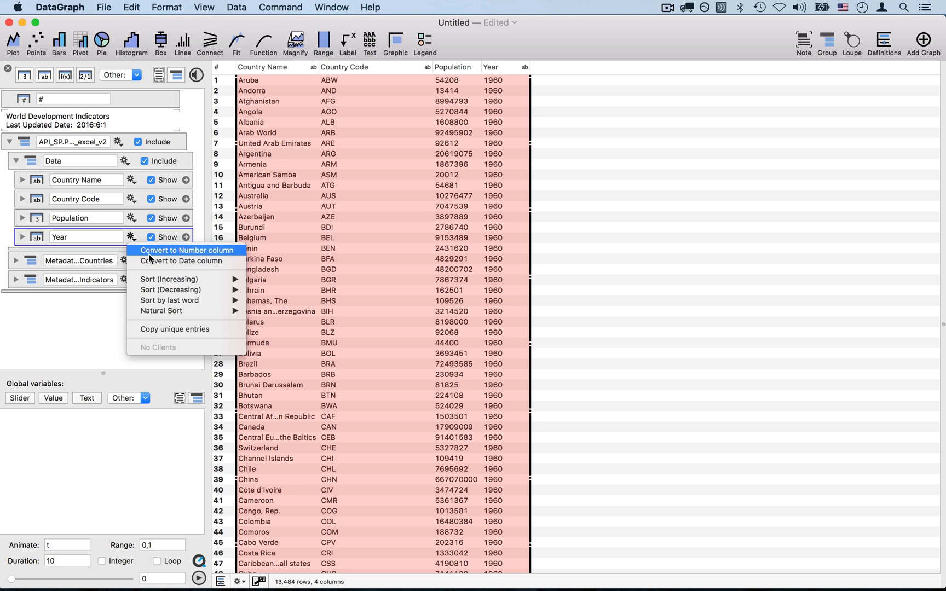
{"action": "left_click", "coordinate": [148, 252]}
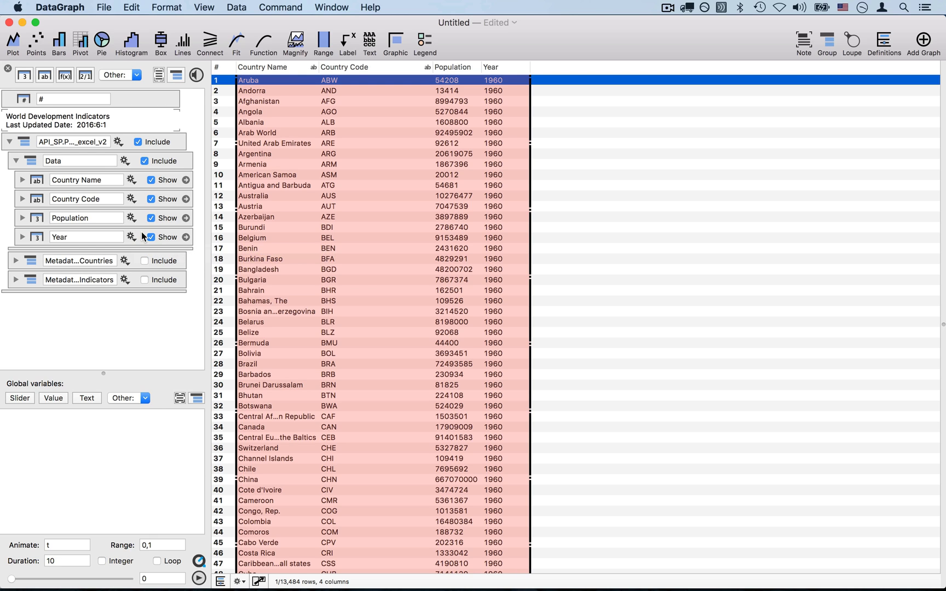
- Examine the country codes and regions in Metadata - Countries on their own, and compare them with the Data group's country columns
{"action": "left_click", "coordinate": [137, 76]}
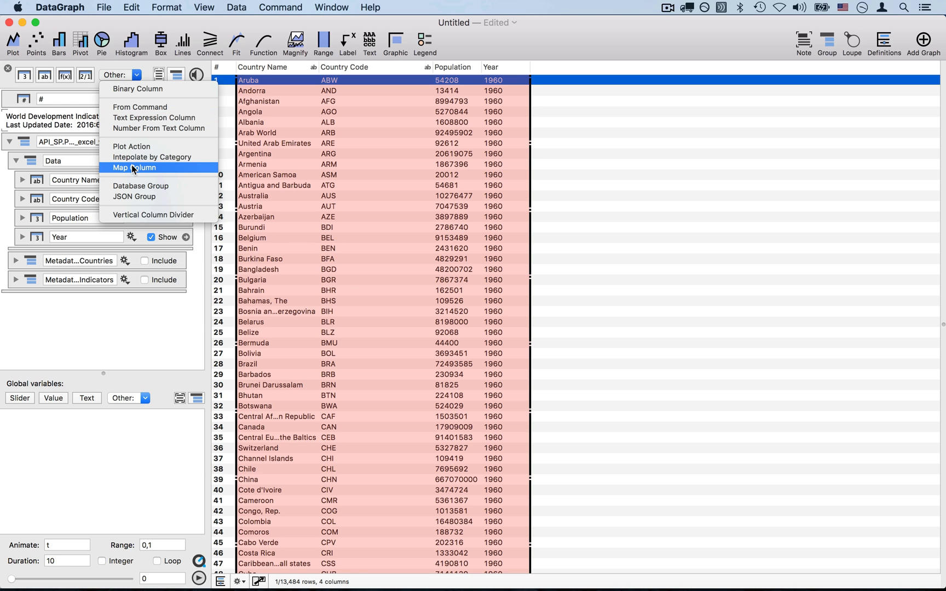
{"action": "left_click", "coordinate": [140, 309]}
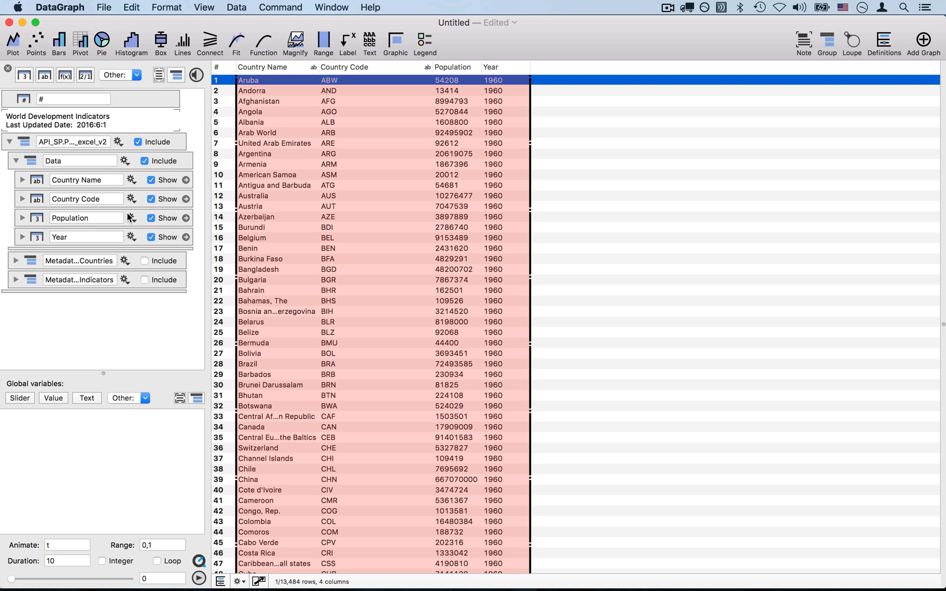
{"action": "left_click", "coordinate": [15, 261]}
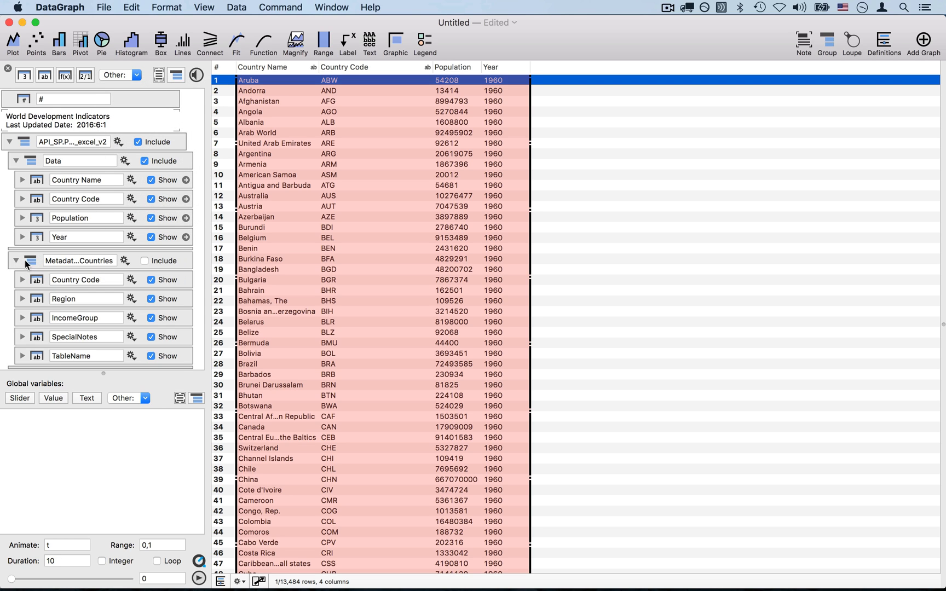
{"action": "left_click", "coordinate": [156, 261]}
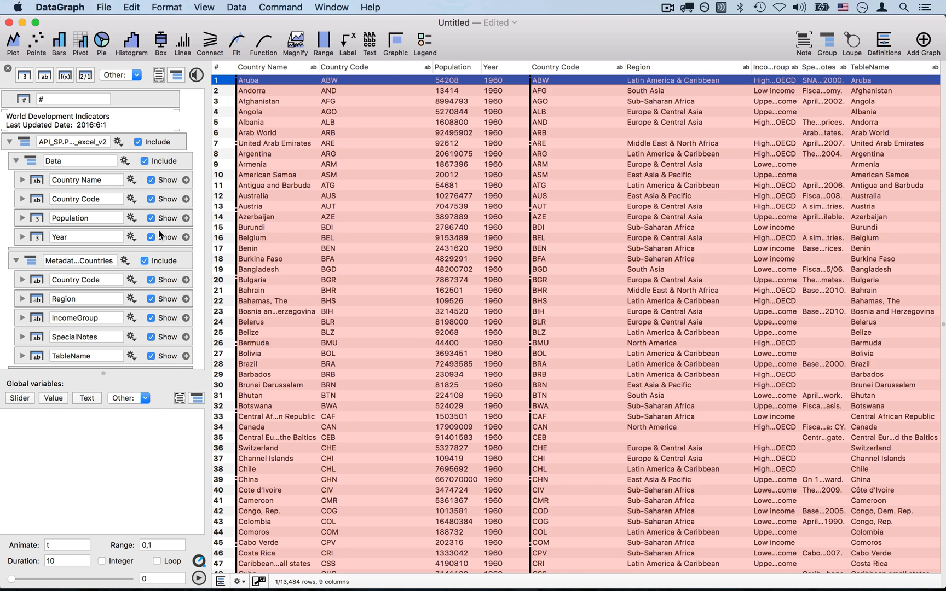
{"action": "left_click", "coordinate": [147, 161]}
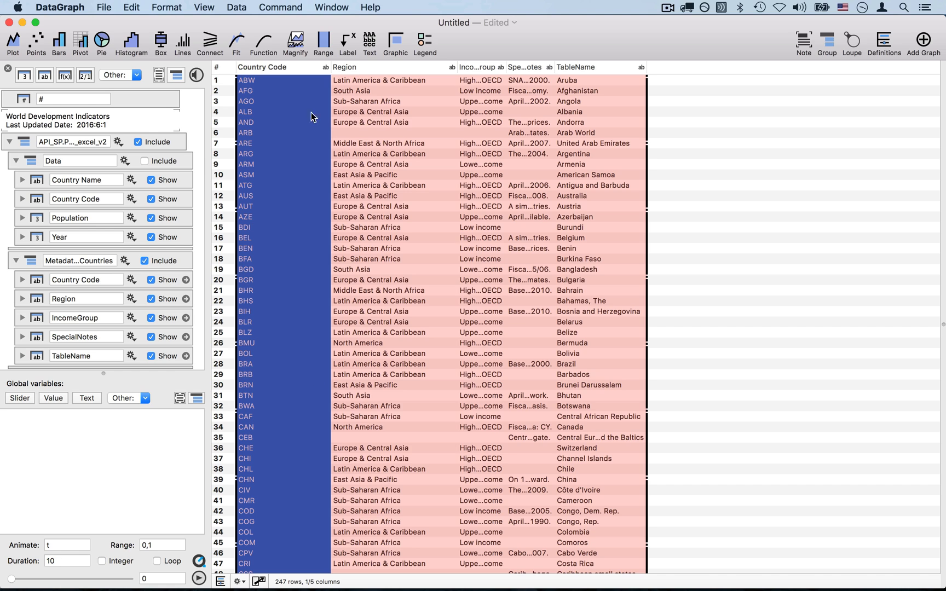
{"action": "left_click", "coordinate": [382, 66]}
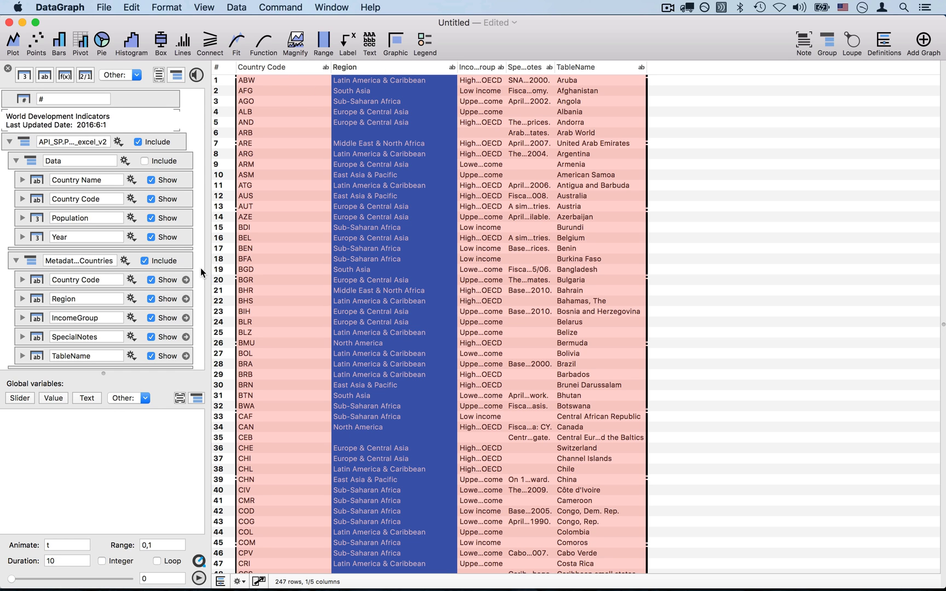
{"action": "left_click", "coordinate": [158, 258]}
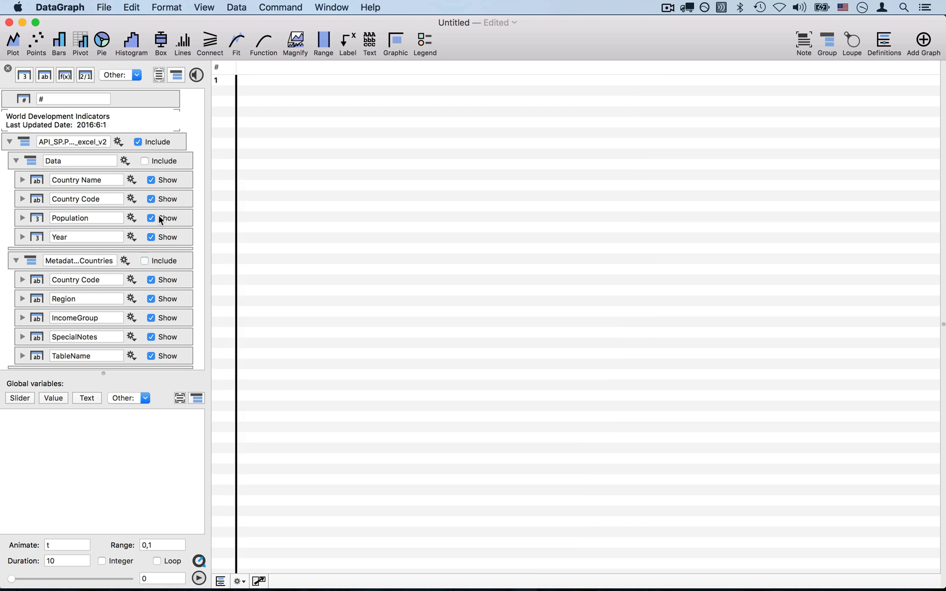
{"action": "left_click", "coordinate": [160, 160]}
{"action": "left_click", "coordinate": [351, 67]}
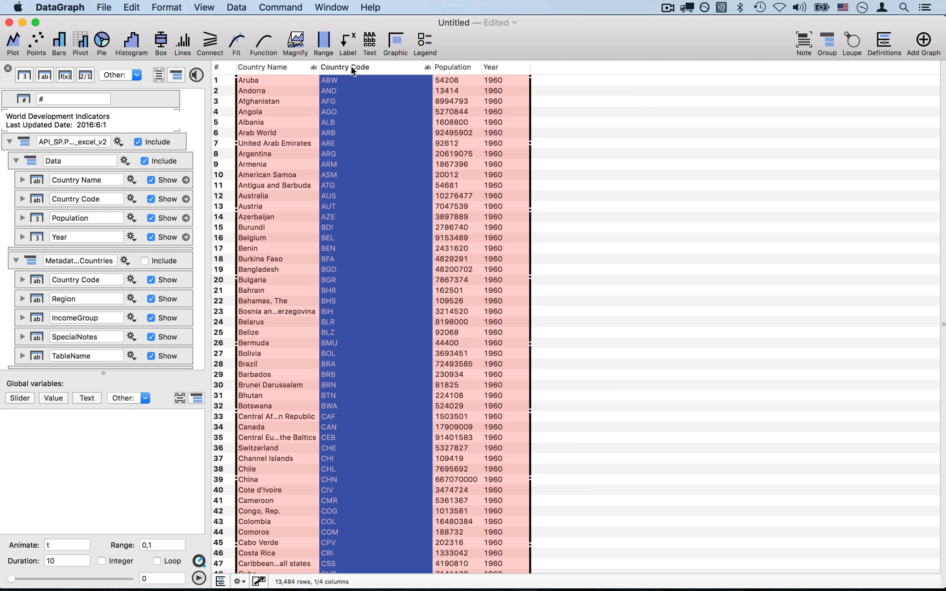
{"action": "left_click", "coordinate": [268, 67]}
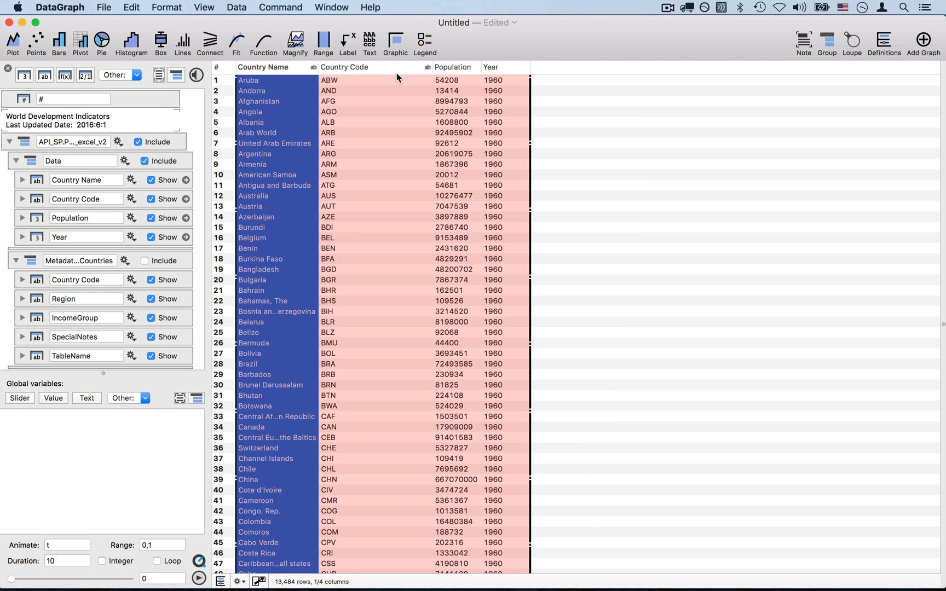
- Add a map column directly after Country Name in the Data group and set it to map the Data group's Country Code
{"action": "left_click", "coordinate": [46, 176]}
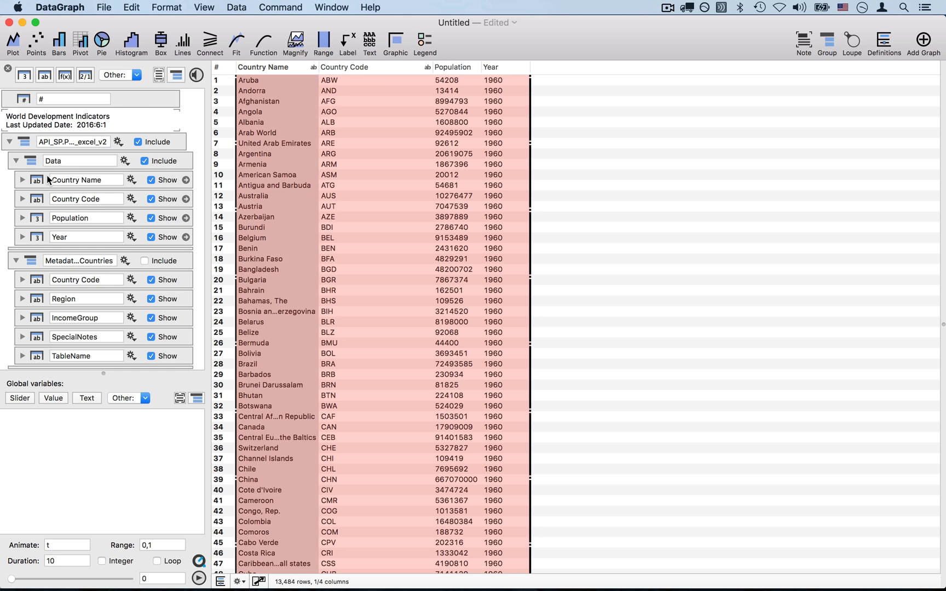
{"action": "left_click", "coordinate": [131, 74]}
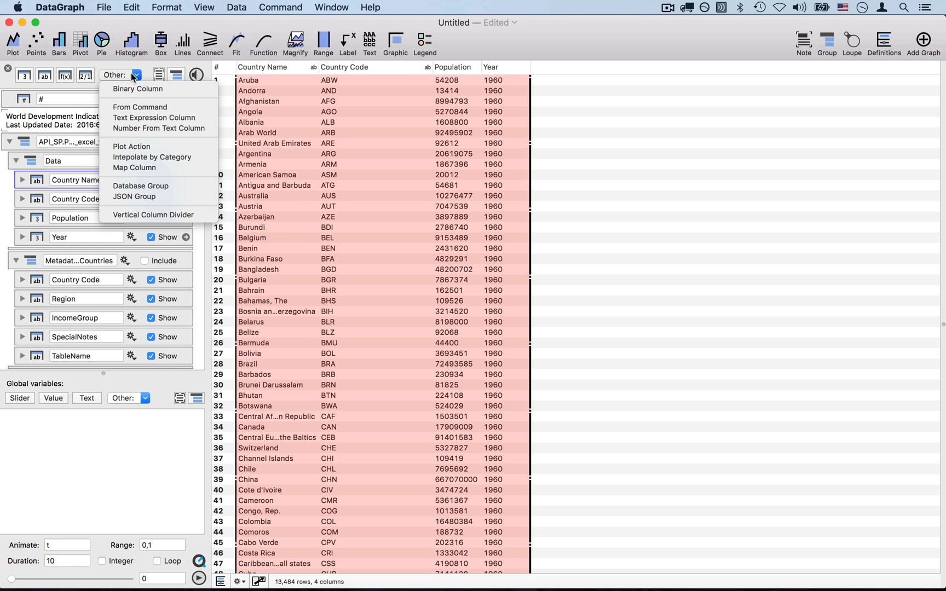
{"action": "left_click", "coordinate": [136, 167]}
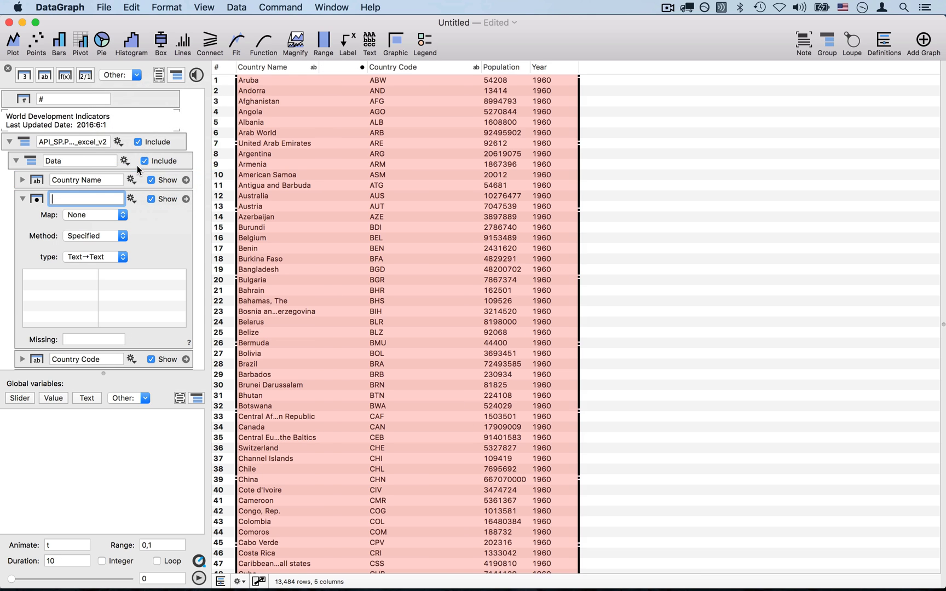
{"action": "left_click", "coordinate": [121, 217]}
{"action": "mouse_move", "coordinate": [120, 245]}
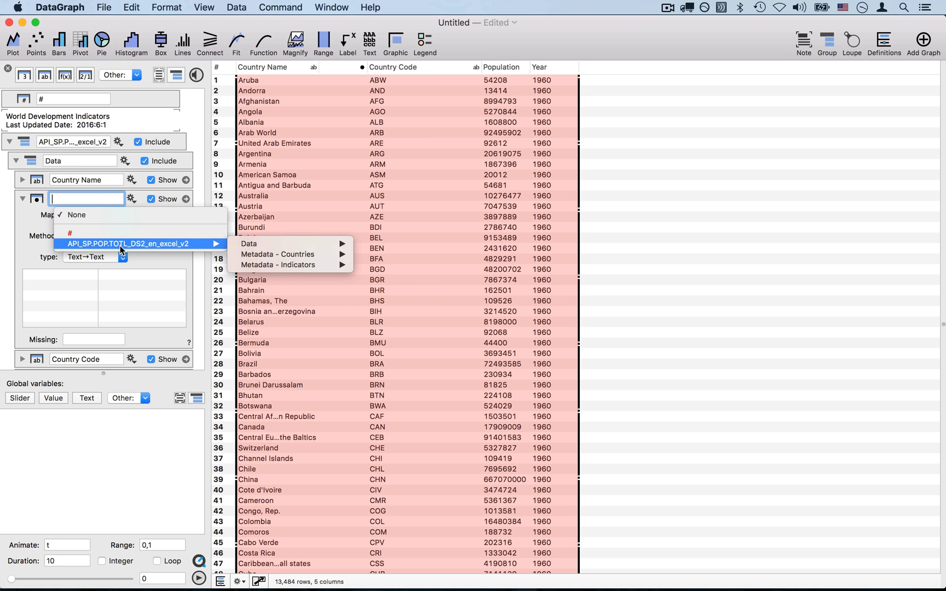
{"action": "mouse_move", "coordinate": [267, 243]}
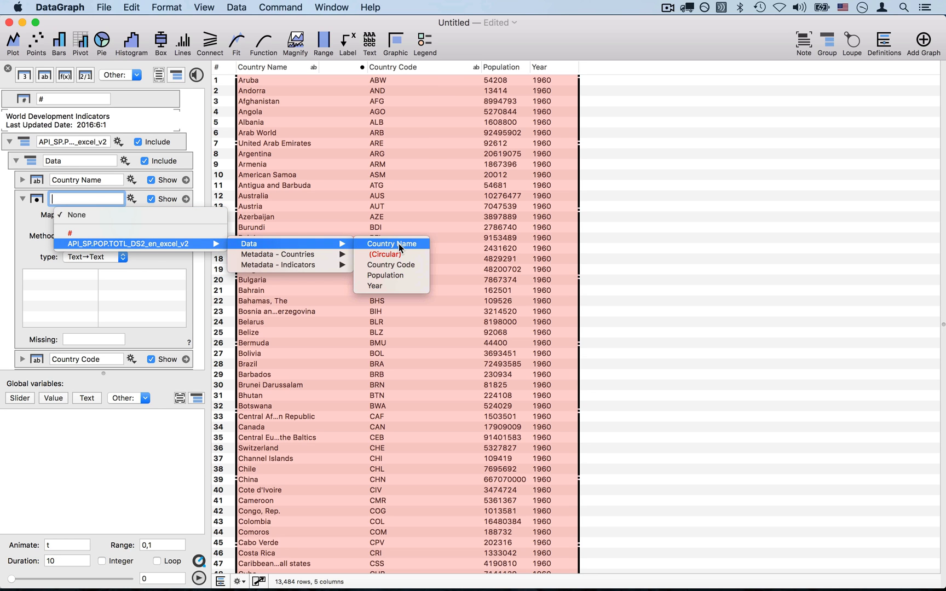
{"action": "left_click", "coordinate": [404, 264]}
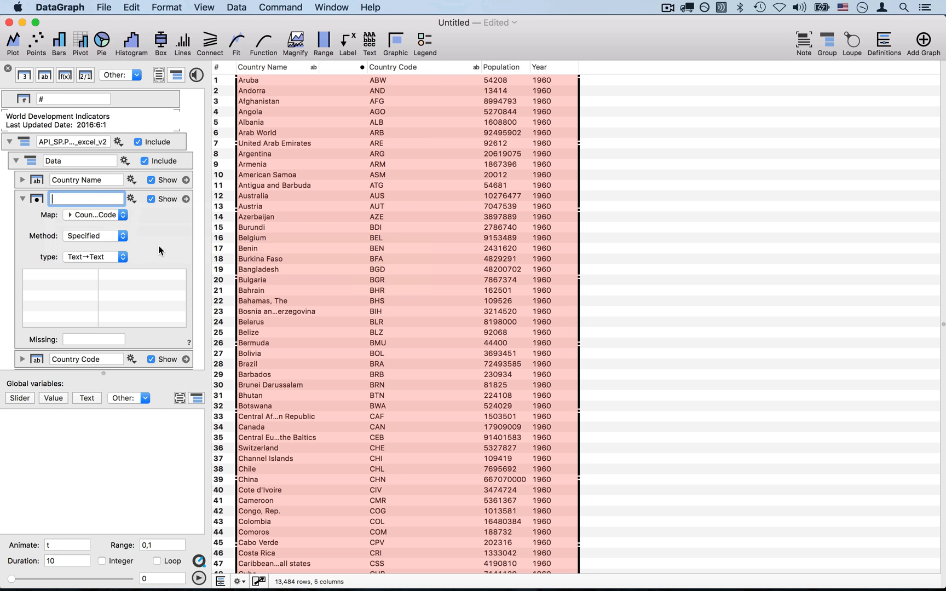
- Set the new column to map from columns, with Country Code as key and Region as value, both from Metadata - Countries
{"action": "left_click", "coordinate": [124, 238]}
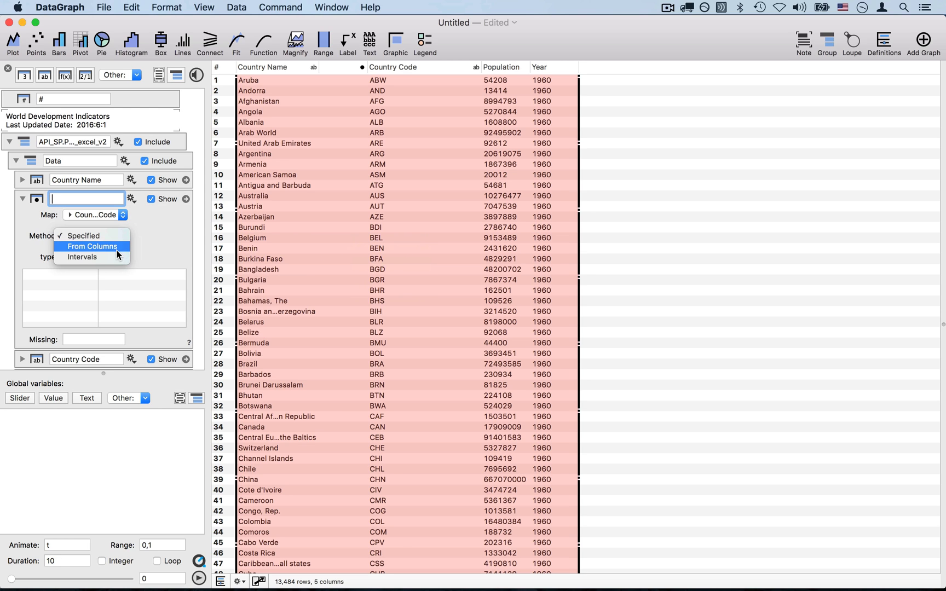
{"action": "left_click", "coordinate": [117, 249]}
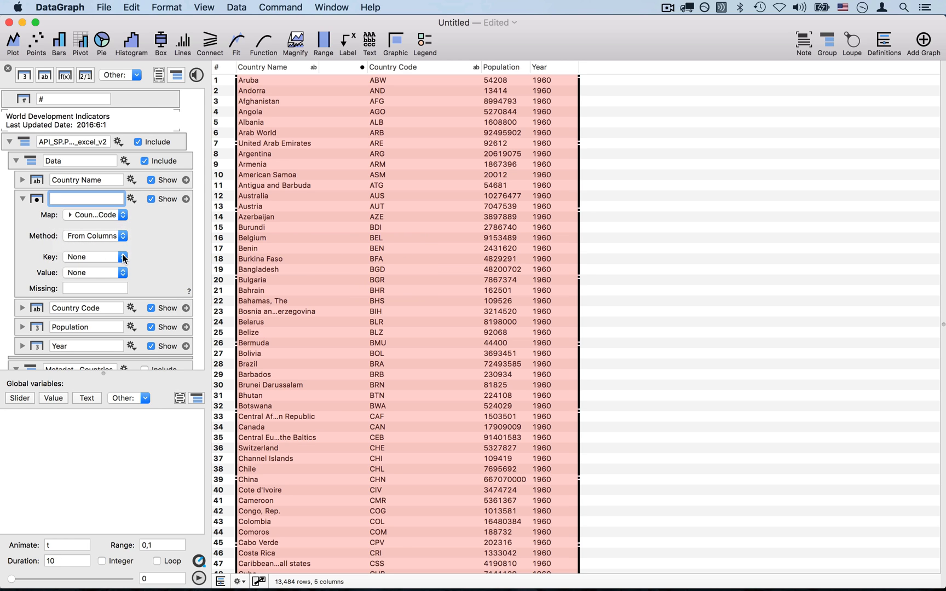
{"action": "left_click", "coordinate": [123, 257]}
{"action": "mouse_move", "coordinate": [122, 284]}
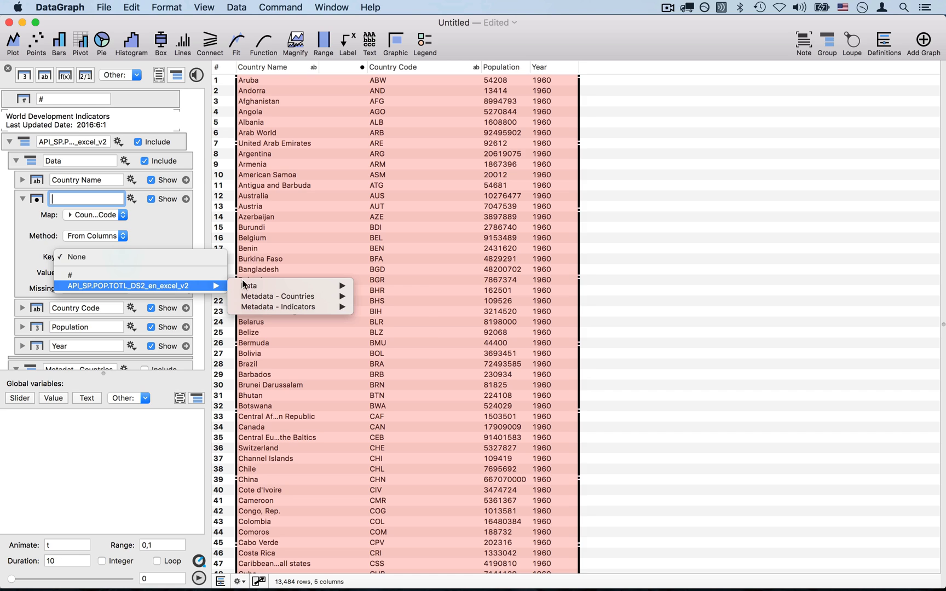
{"action": "mouse_move", "coordinate": [269, 296]}
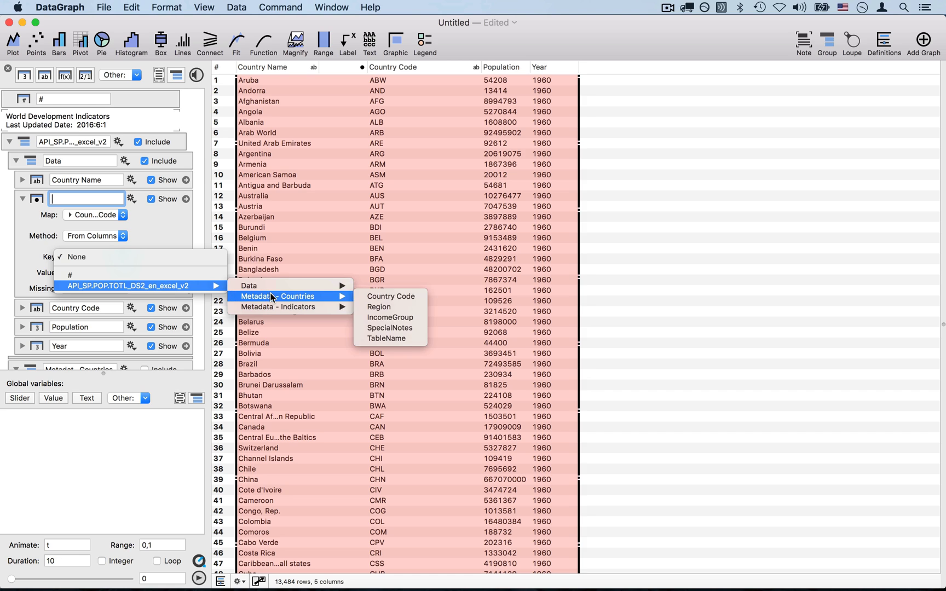
{"action": "left_click", "coordinate": [407, 296]}
{"action": "left_click", "coordinate": [121, 271]}
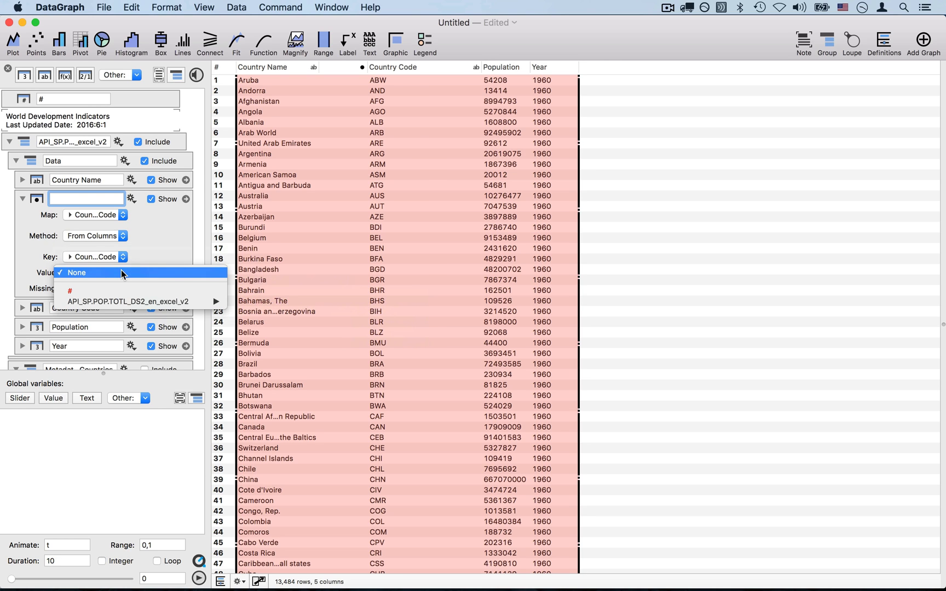
{"action": "mouse_move", "coordinate": [120, 303]}
{"action": "mouse_move", "coordinate": [253, 313]}
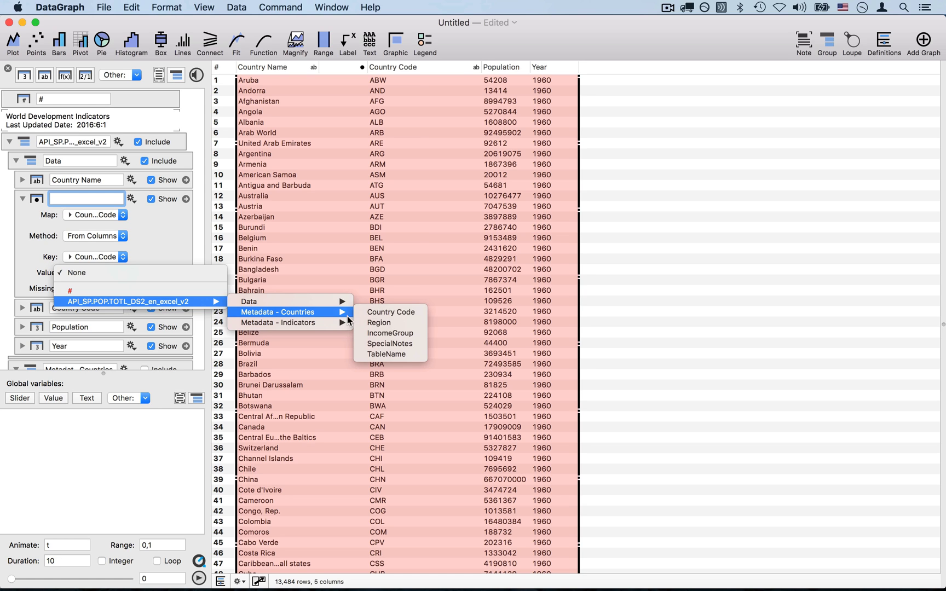
{"action": "left_click", "coordinate": [403, 323]}
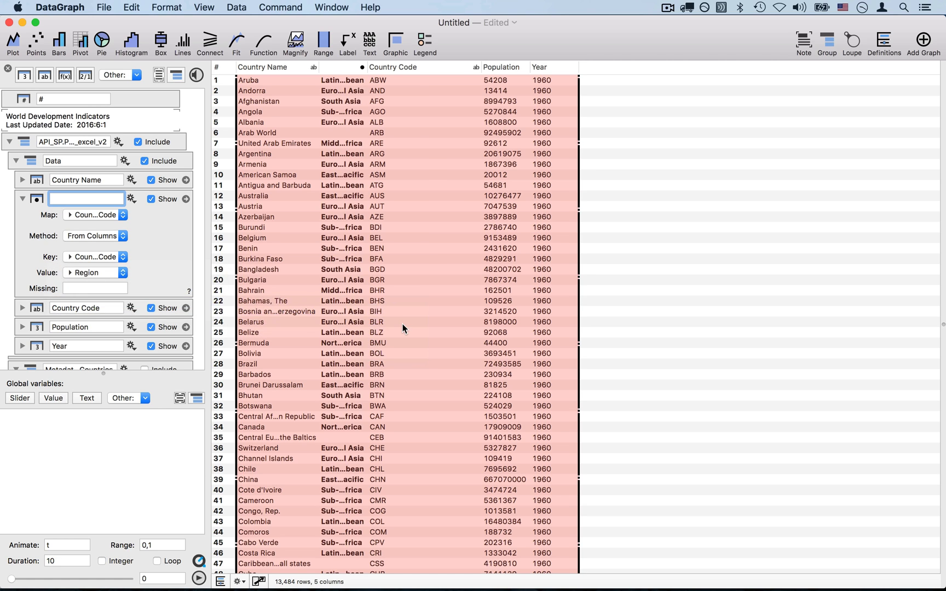
- Name the map column Region, collapse its settings, and widen both it and the Country Name column to fit their text
{"action": "left_click_drag", "start_coordinate": [366, 67], "coordinate": [469, 67]}
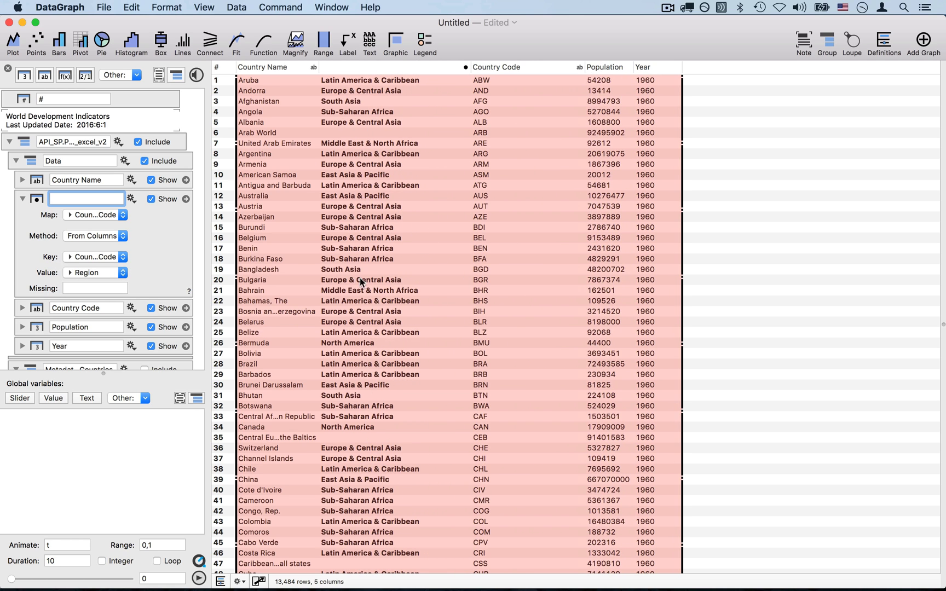
{"action": "left_click", "coordinate": [364, 65]}
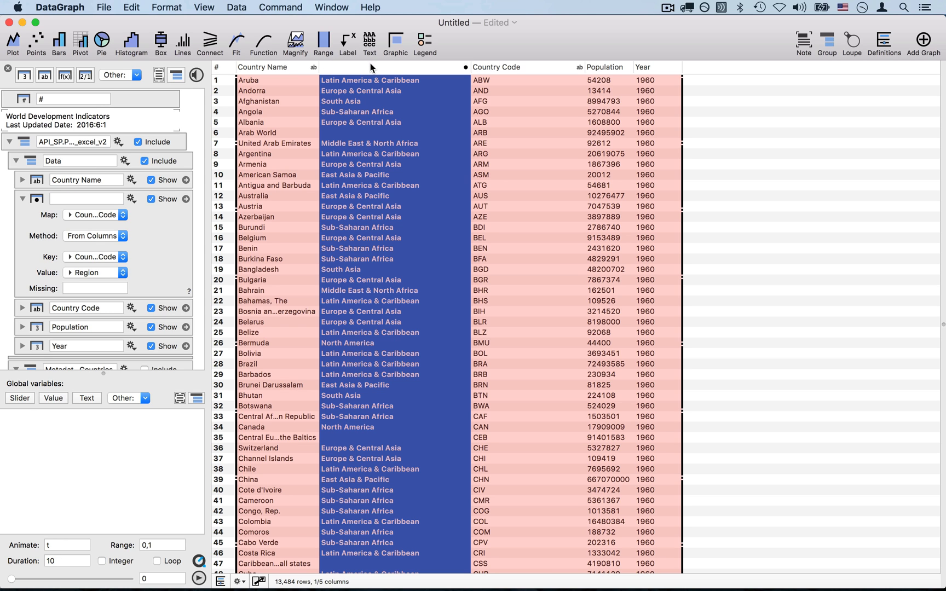
{"action": "left_click", "coordinate": [87, 199]}
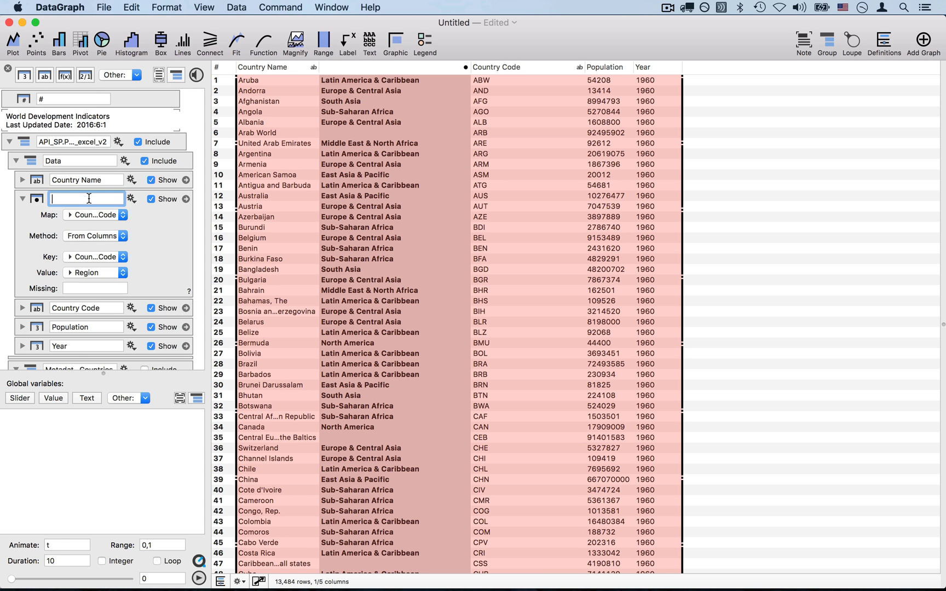
{"action": "type", "text": "Region"}
{"action": "key", "text": "Return"}
{"action": "left_click", "coordinate": [22, 199]}
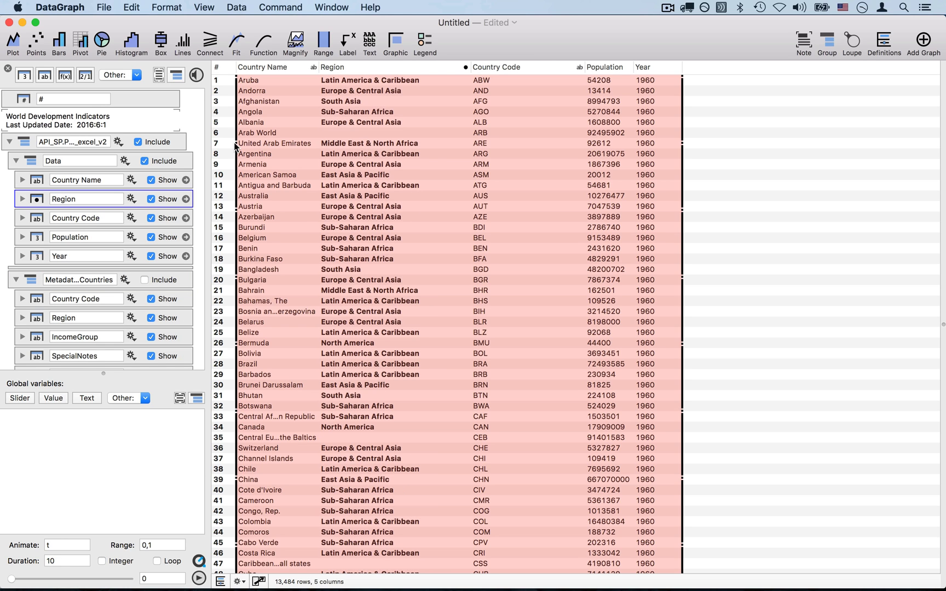
{"action": "left_click_drag", "start_coordinate": [318, 67], "coordinate": [346, 67]}
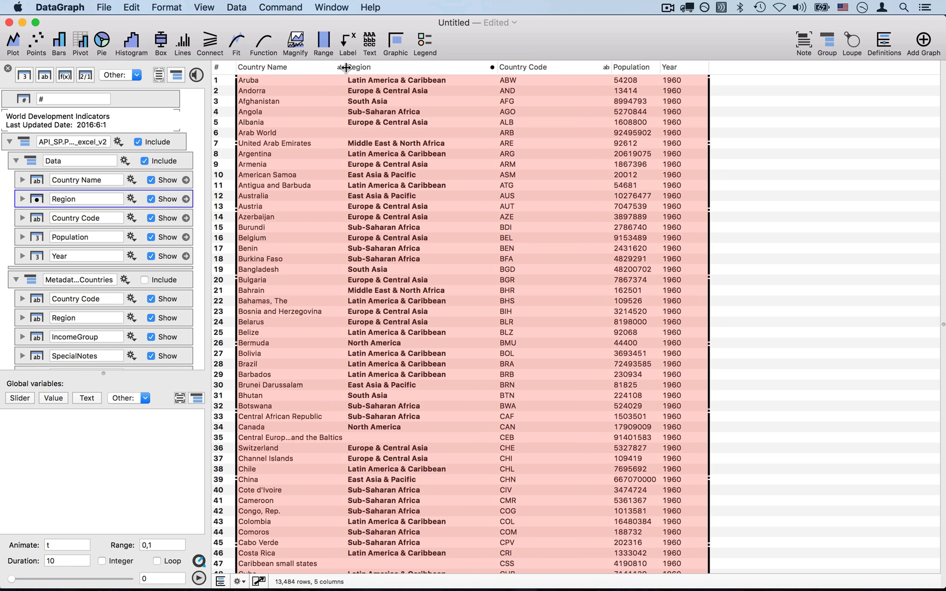
- Include the Metadata - Countries group in the table again and compare its TableName column with the Data group's Country Name
{"action": "left_click", "coordinate": [281, 66]}
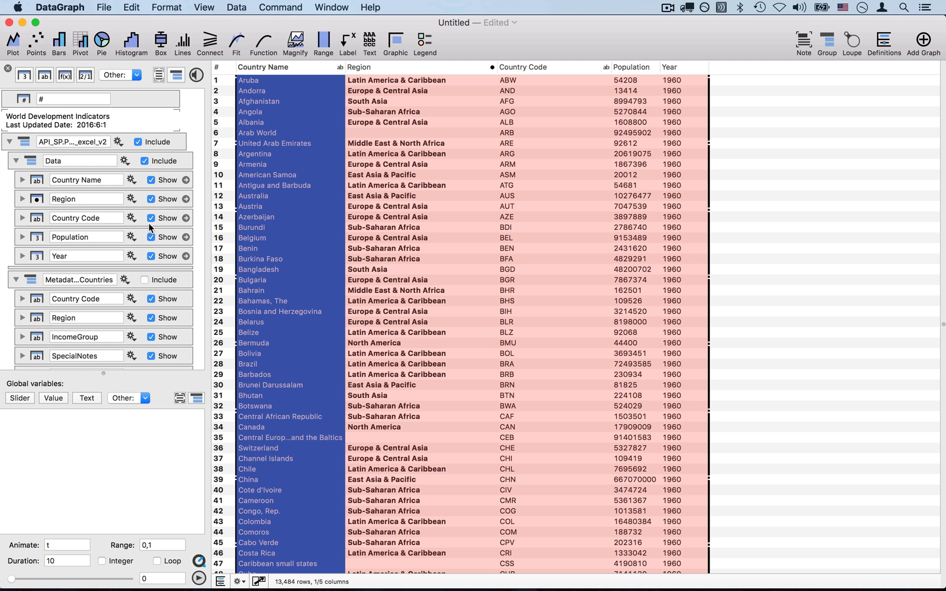
{"action": "left_click", "coordinate": [163, 281]}
{"action": "scroll", "coordinate": [777, 171], "scroll_direction": "right", "scroll_amount": 2}
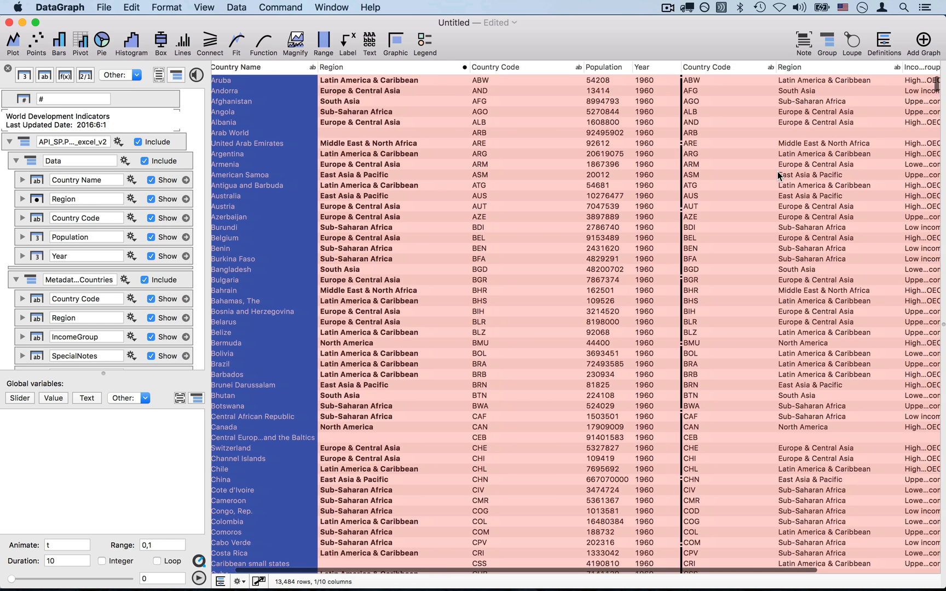
{"action": "scroll", "coordinate": [778, 172], "scroll_direction": "right", "scroll_amount": 5}
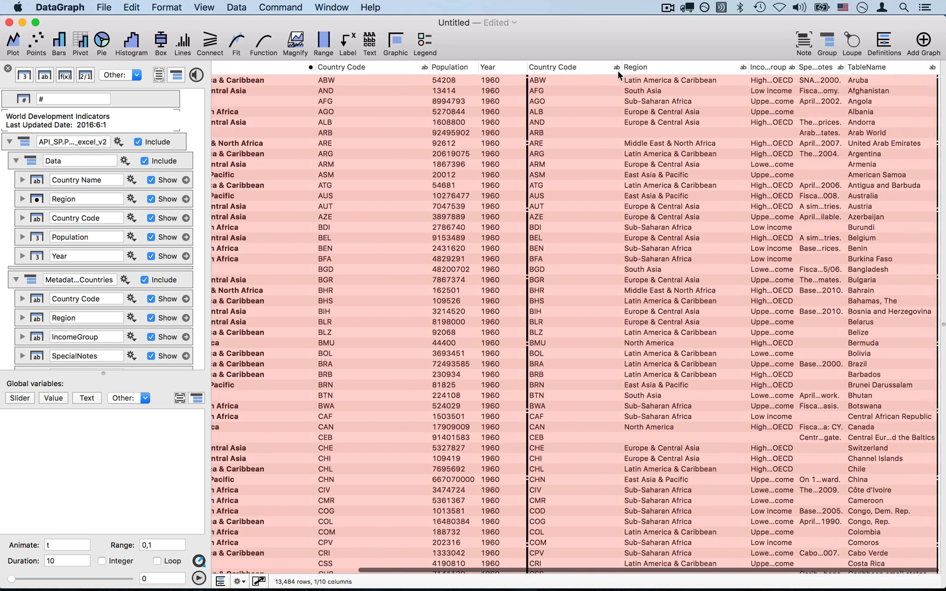
{"action": "left_click", "coordinate": [867, 65]}
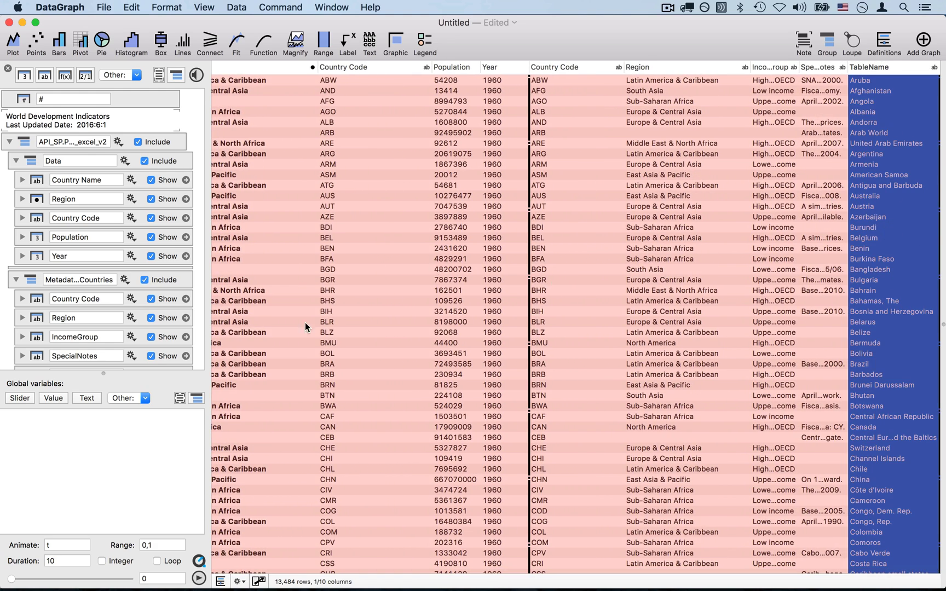
- Hide the IncomeGroup and SpecialNotes columns of Metadata - Countries and narrow the Data group's Country Code column
{"action": "scroll", "coordinate": [109, 332], "scroll_direction": "down", "scroll_amount": 3}
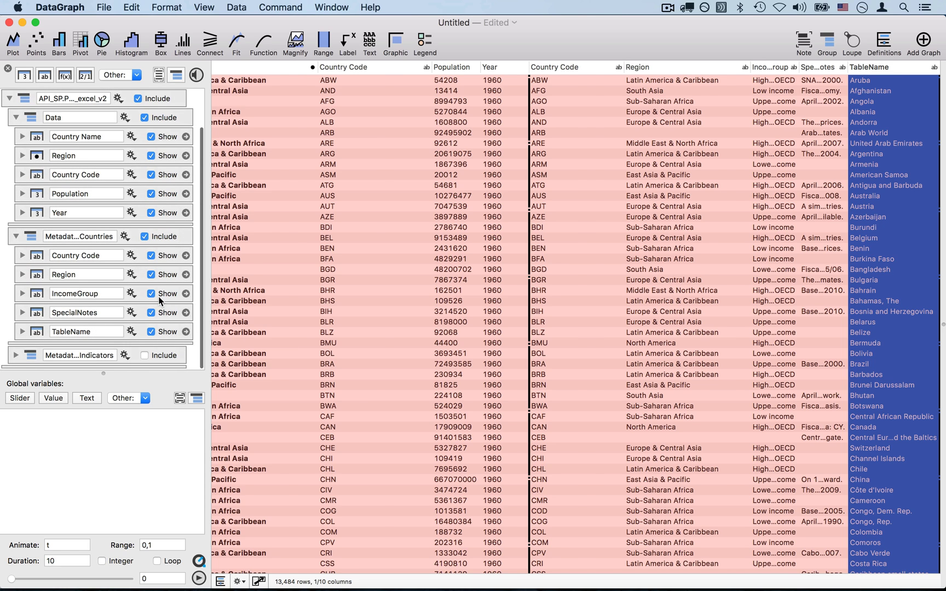
{"action": "left_click", "coordinate": [158, 292]}
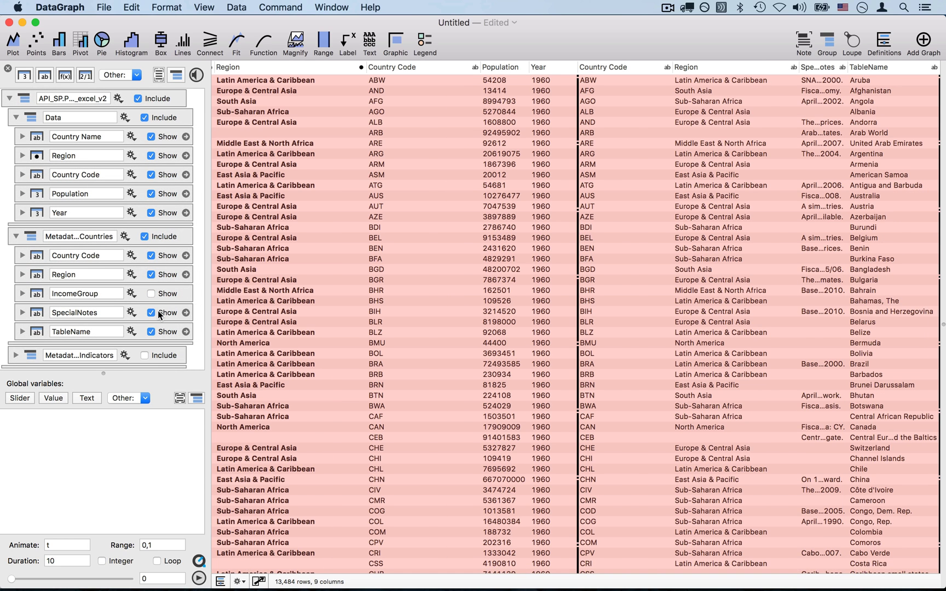
{"action": "left_click", "coordinate": [158, 310]}
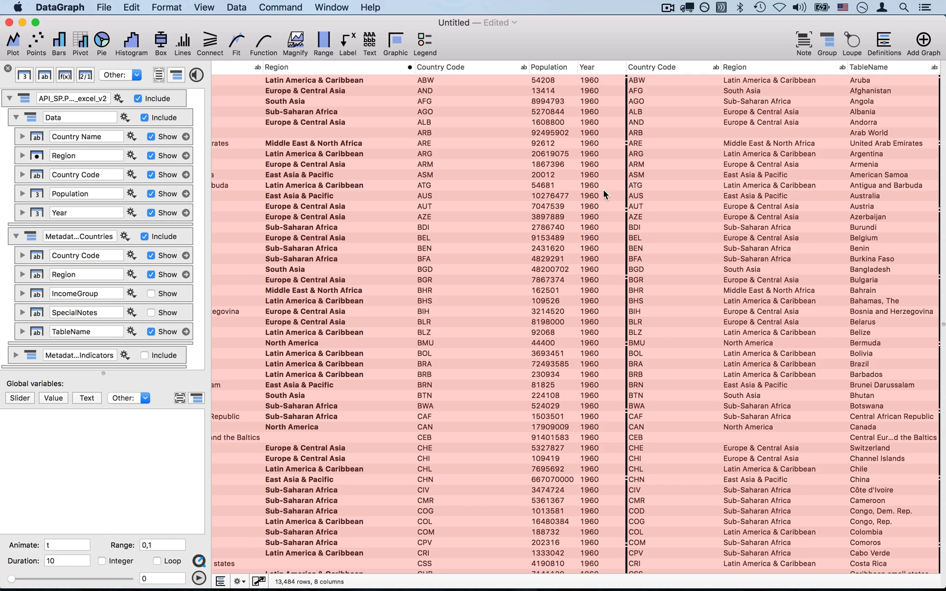
{"action": "scroll", "coordinate": [604, 189], "scroll_direction": "left", "scroll_amount": 3}
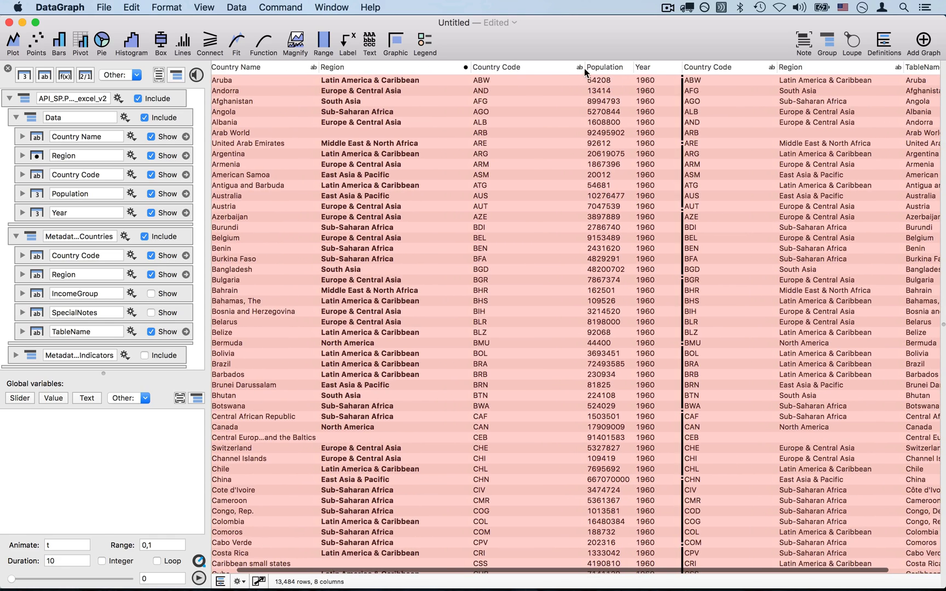
{"action": "left_click_drag", "start_coordinate": [586, 64], "coordinate": [539, 66]}
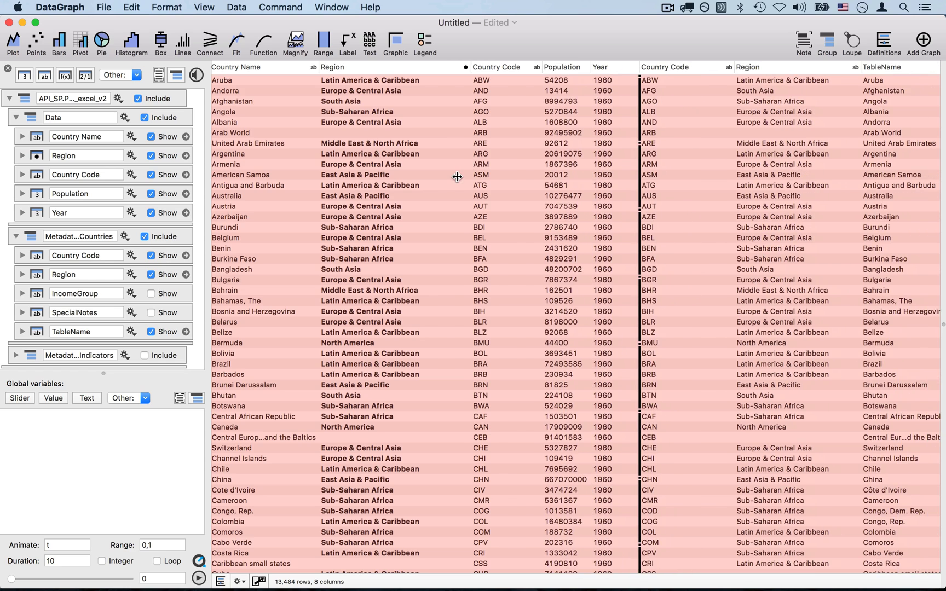
{"action": "scroll", "coordinate": [457, 176], "scroll_direction": "left", "scroll_amount": 2}
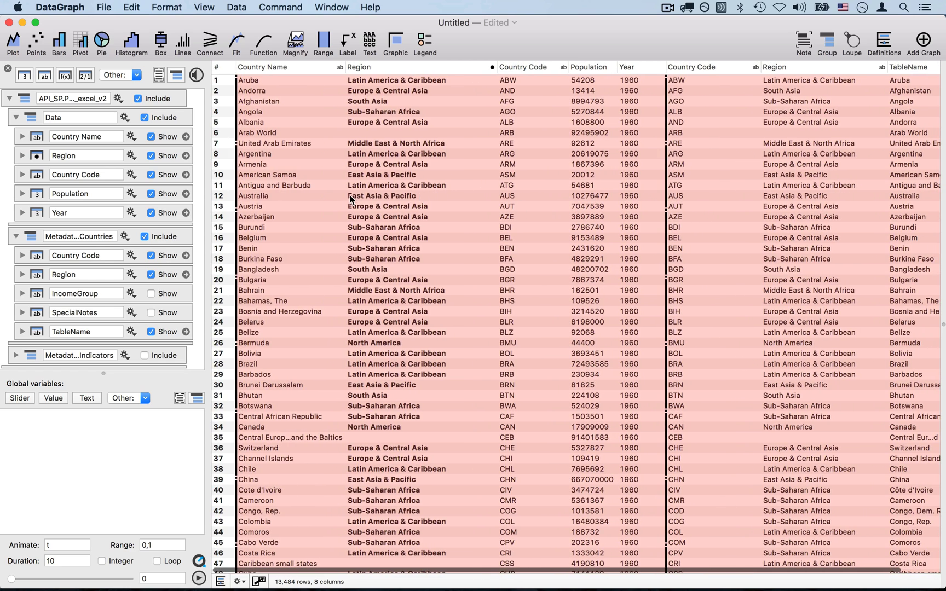
- Map the Data group's Country Code to TableName from Metadata - Countries using the column's own Map command
{"action": "scroll", "coordinate": [134, 210], "scroll_direction": "up", "scroll_amount": 3}
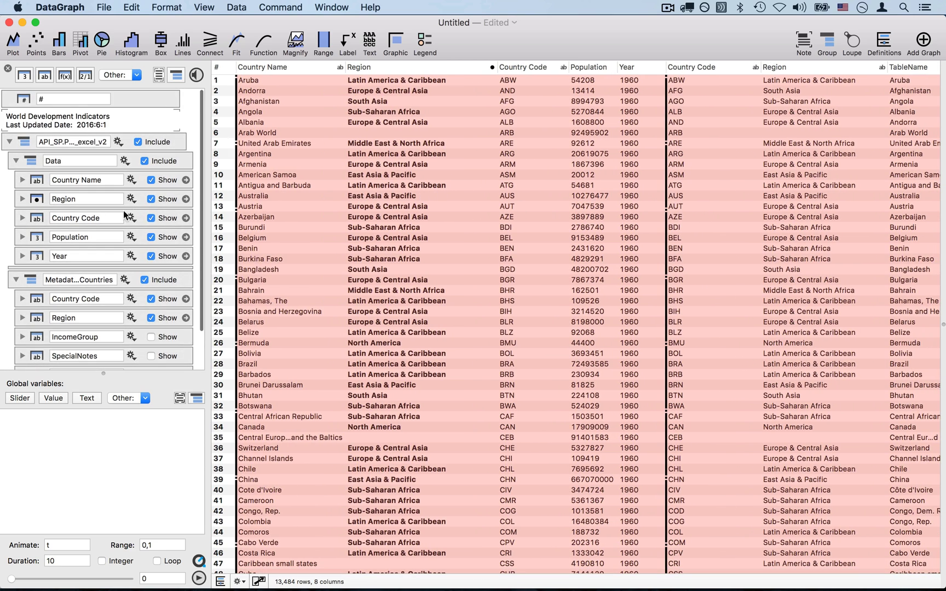
{"action": "left_click", "coordinate": [37, 198]}
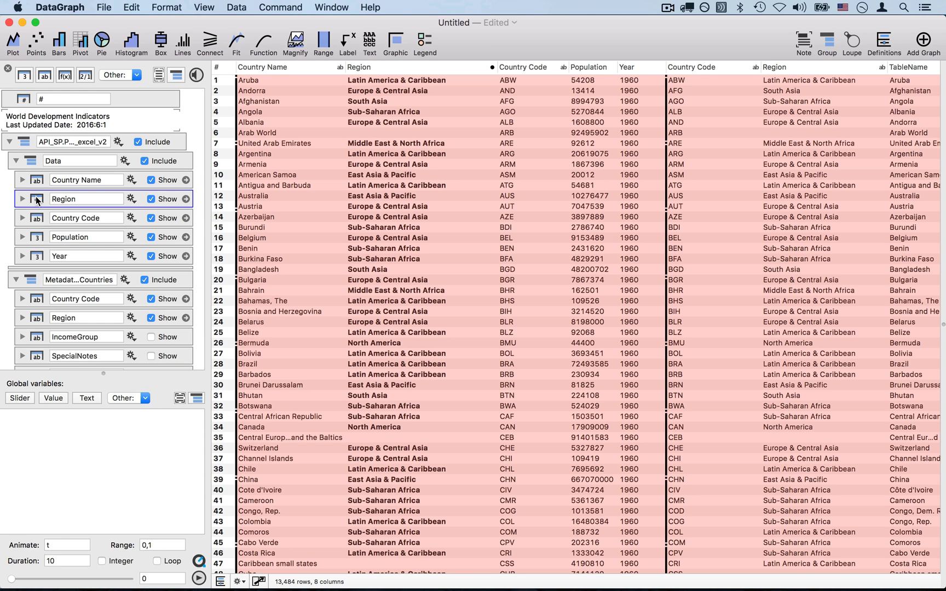
{"action": "left_click", "coordinate": [131, 219]}
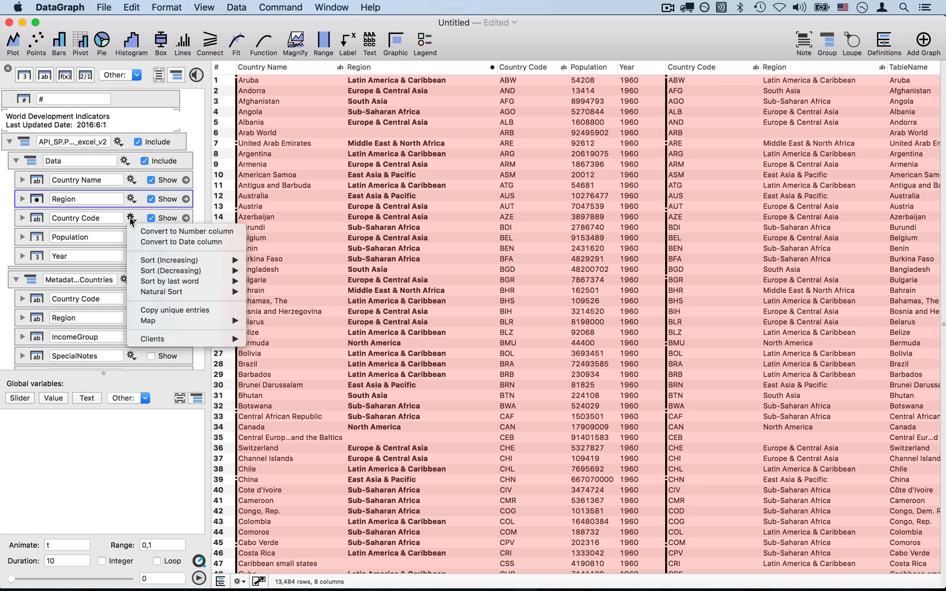
{"action": "left_click", "coordinate": [27, 215]}
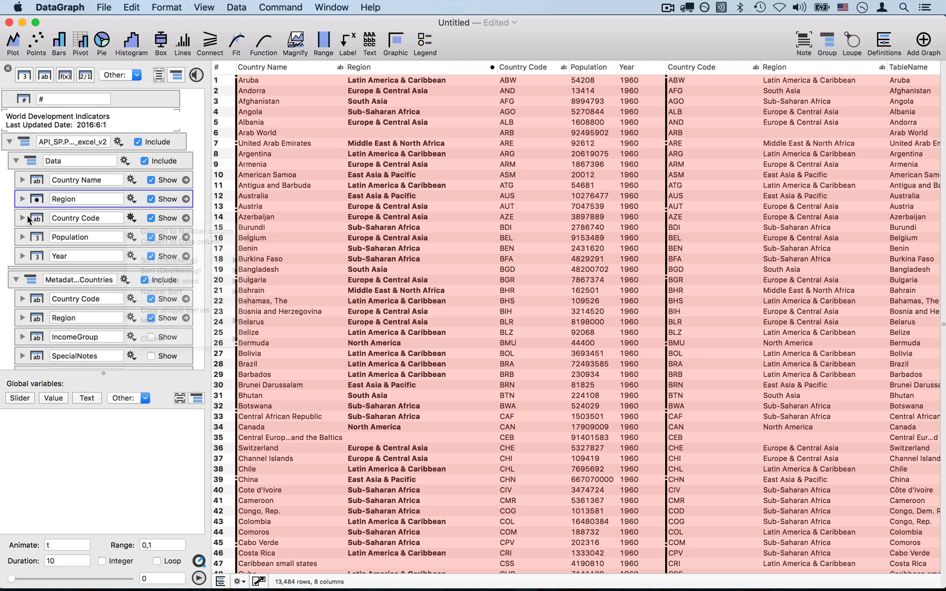
{"action": "left_click", "coordinate": [39, 220]}
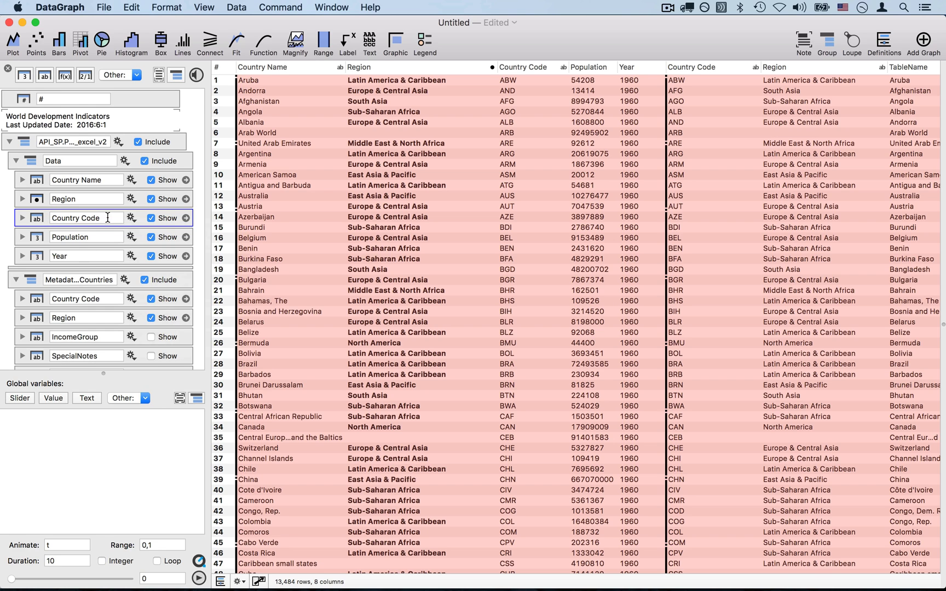
{"action": "left_click", "coordinate": [131, 218]}
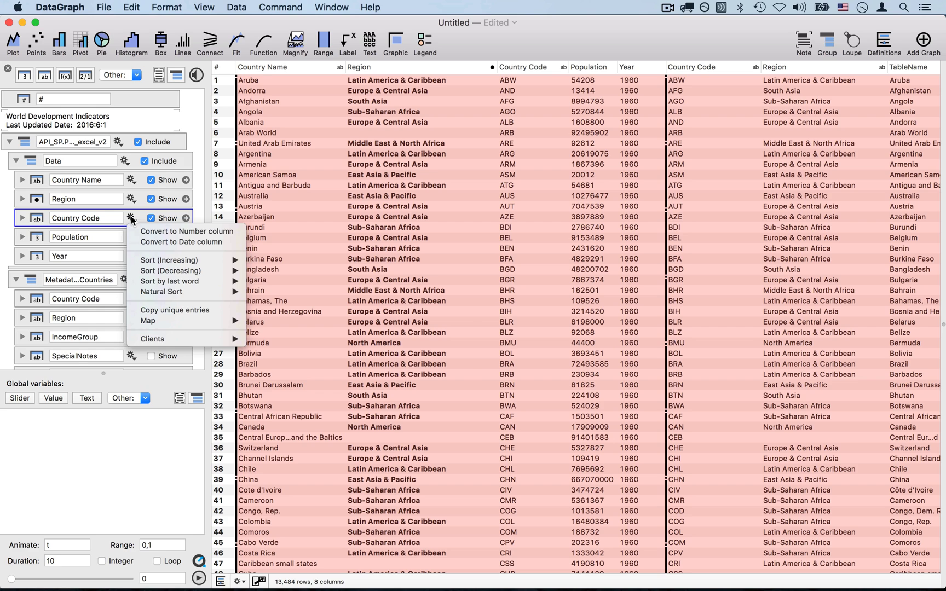
{"action": "mouse_move", "coordinate": [167, 323]}
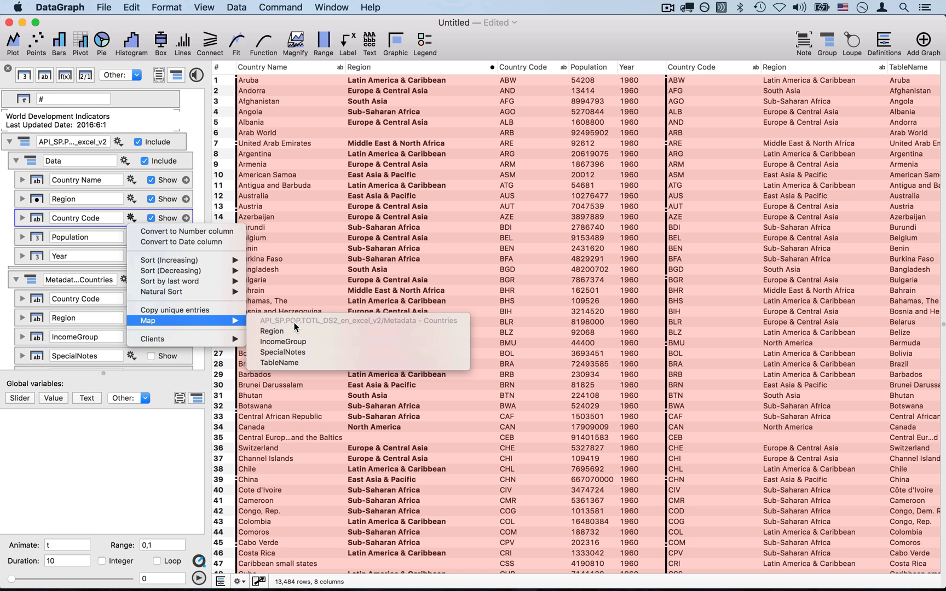
{"action": "left_click", "coordinate": [303, 362]}
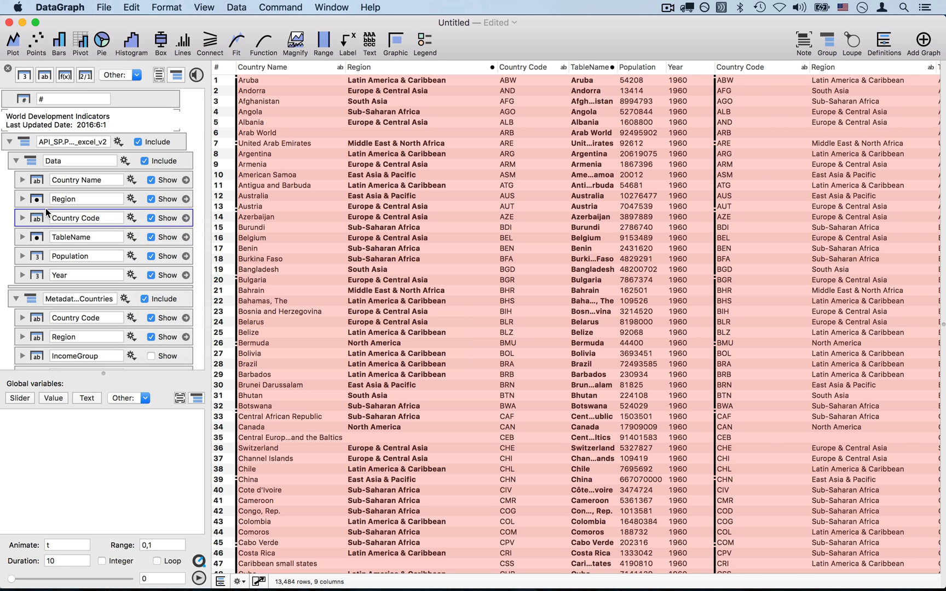
- Move the mapped TableName column between Region and Country Code in the Data group and widen it to show full names
{"action": "left_click", "coordinate": [35, 236]}
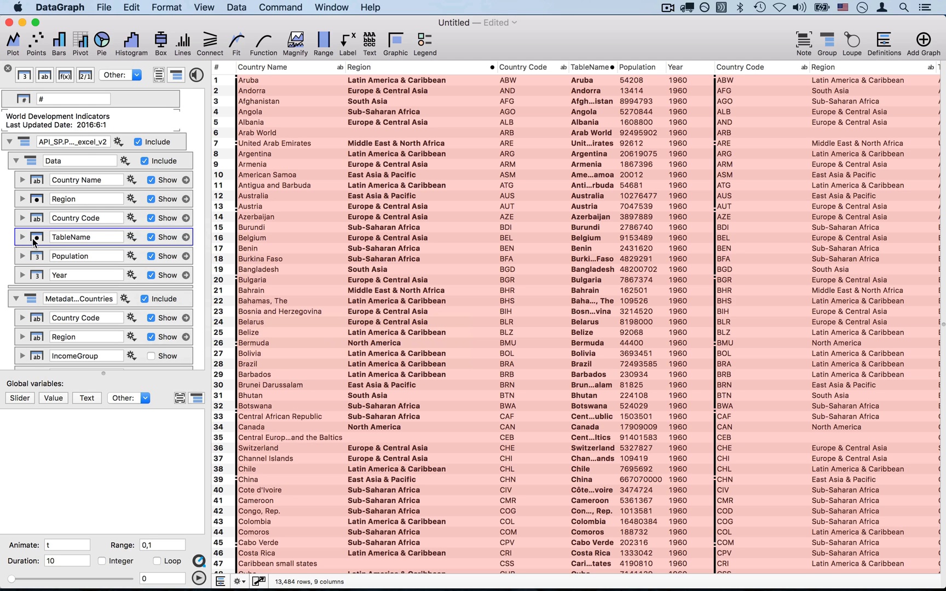
{"action": "left_click_drag", "start_coordinate": [37, 241], "coordinate": [37, 214]}
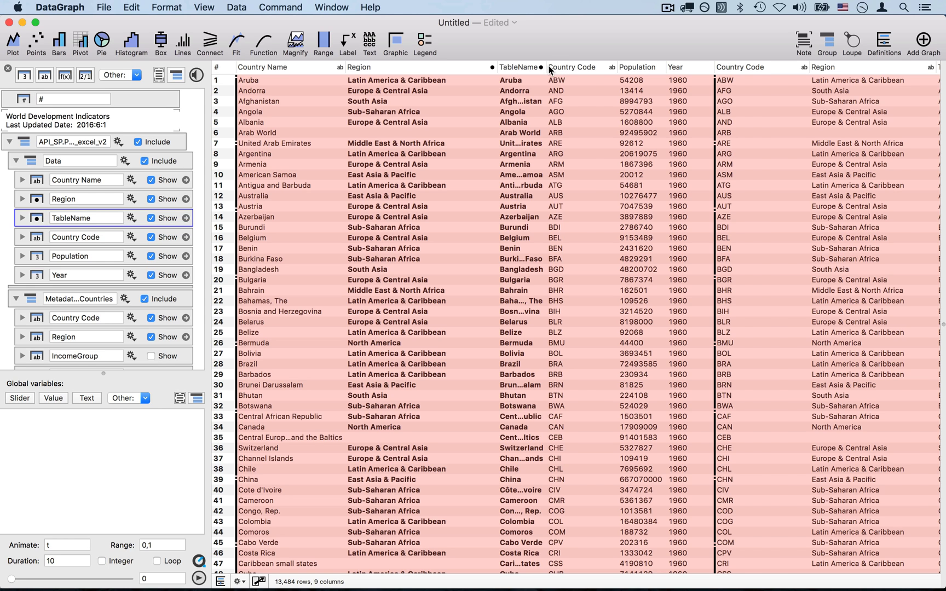
{"action": "left_click_drag", "start_coordinate": [537, 67], "coordinate": [587, 71]}
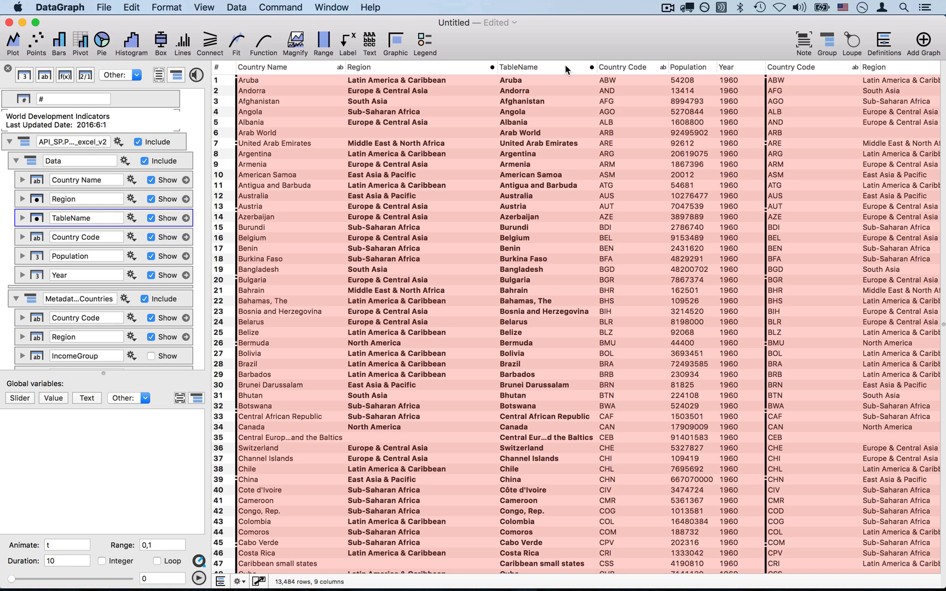
- Hide the Data group's Region column and select the Bahamas row to compare the country names side by side
{"action": "left_click", "coordinate": [160, 198]}
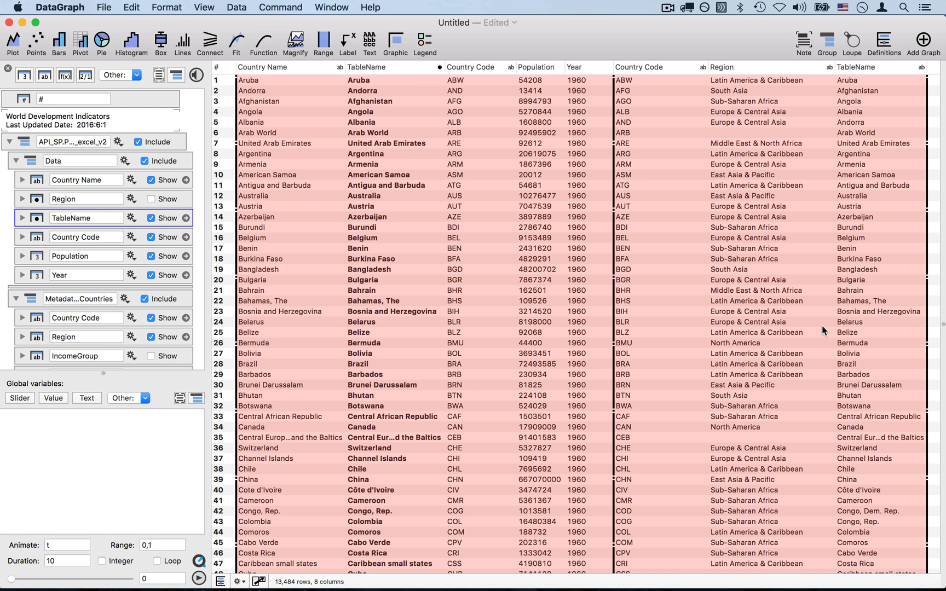
{"action": "left_click", "coordinate": [867, 300]}
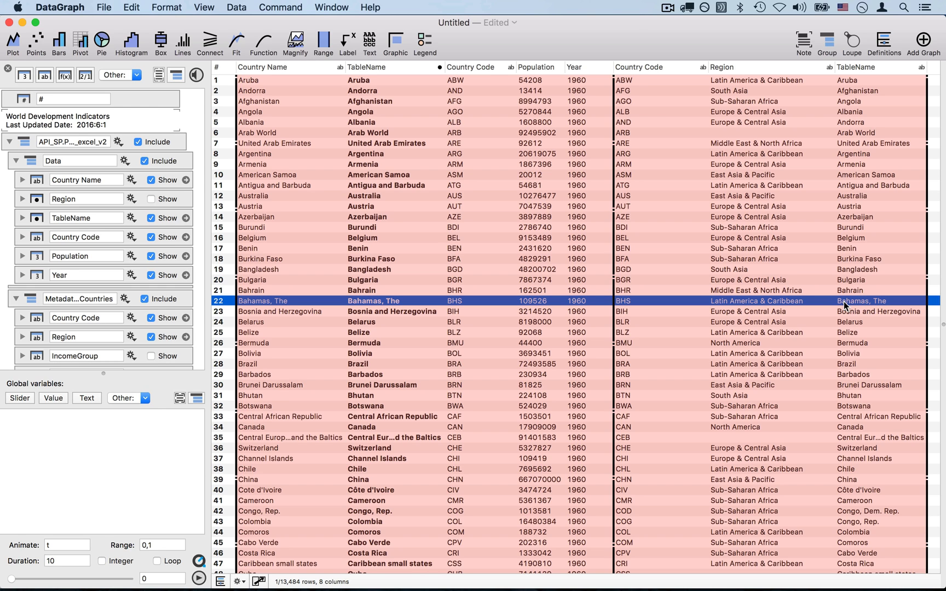
- Shorten the Bahamas entry in the Metadata - Countries TableName column to "Bahamas"
{"action": "left_click", "coordinate": [876, 302]}
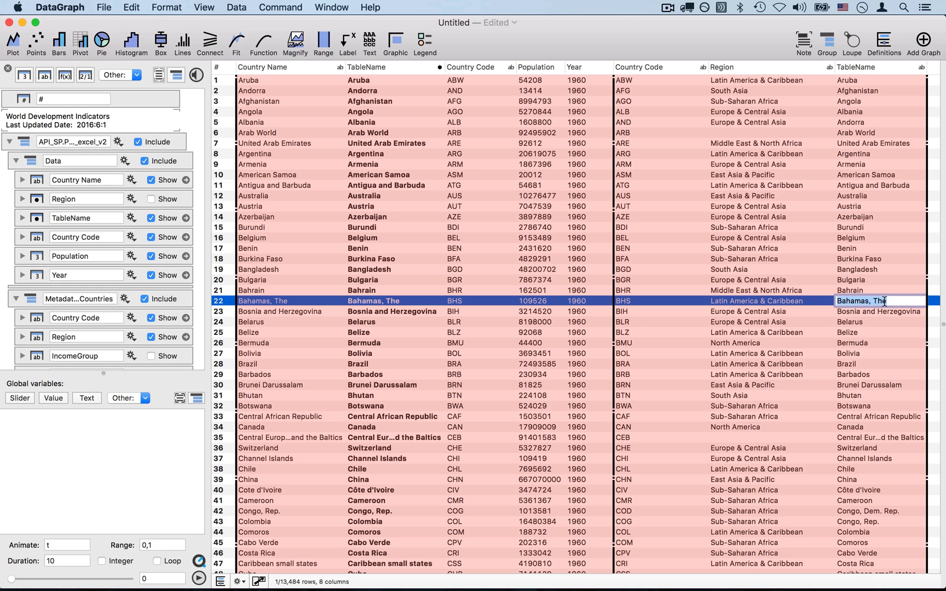
{"action": "left_click", "coordinate": [888, 302]}
{"action": "key", "text": "BackSpace"}
{"action": "key", "text": "BackSpace"}
{"action": "key", "text": "BackSpace"}
{"action": "key", "text": "BackSpace"}
{"action": "key", "text": "BackSpace"}
{"action": "key", "text": "Return"}
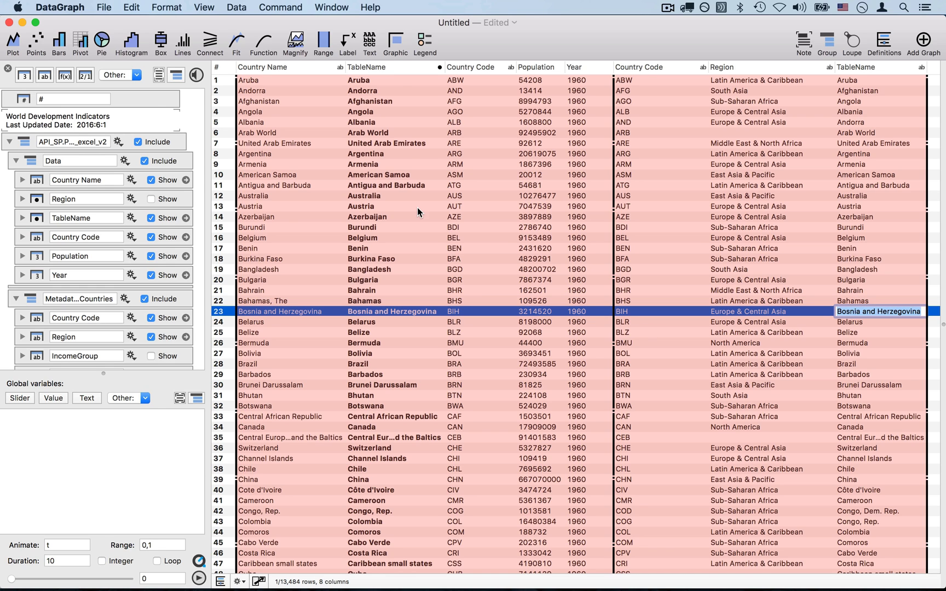
- Compare the Data group's mapped TableName column with Country Name across the years, including the Bahamas row for 1962
{"action": "left_click", "coordinate": [389, 68]}
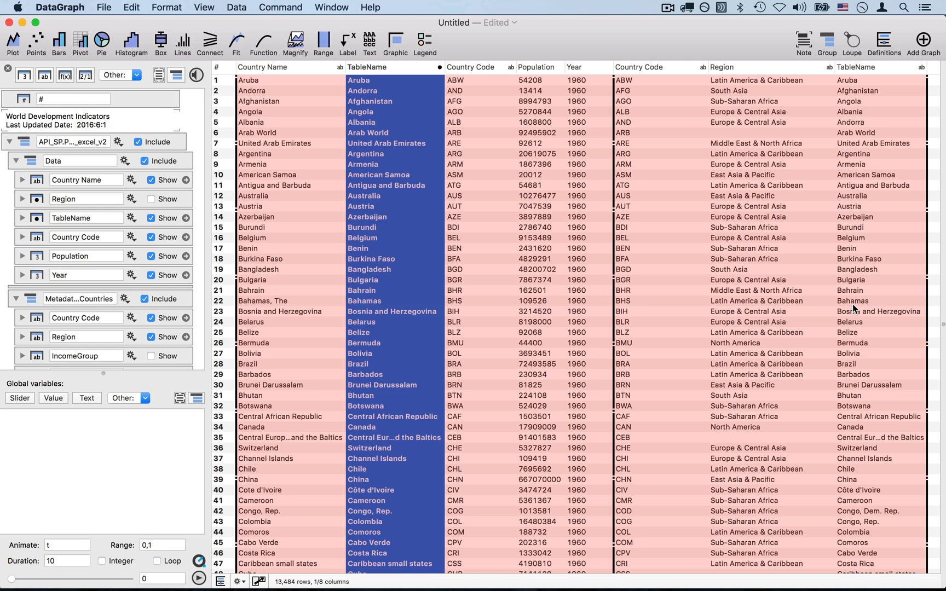
{"action": "left_click", "coordinate": [289, 68]}
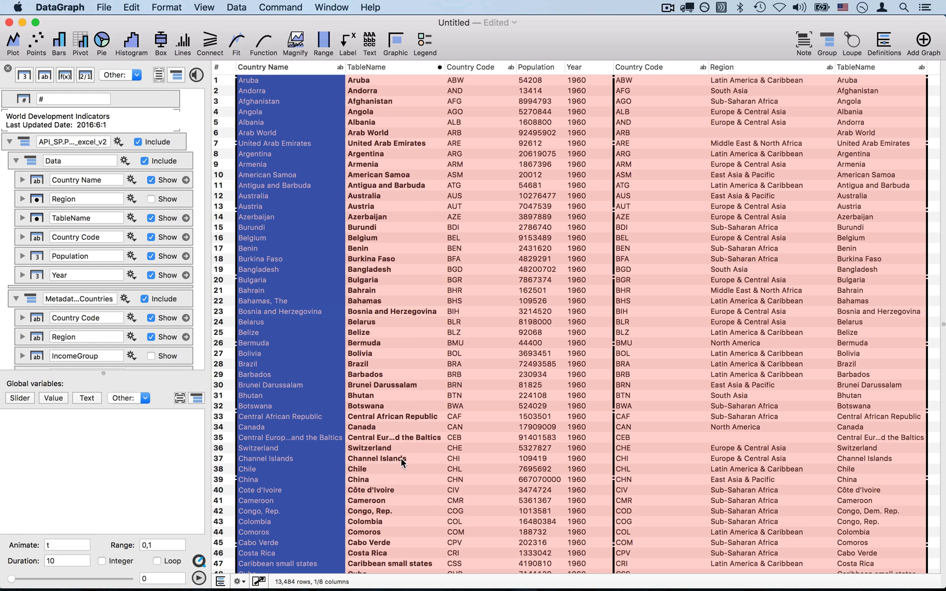
{"action": "scroll", "coordinate": [401, 460], "scroll_direction": "down", "scroll_amount": 20}
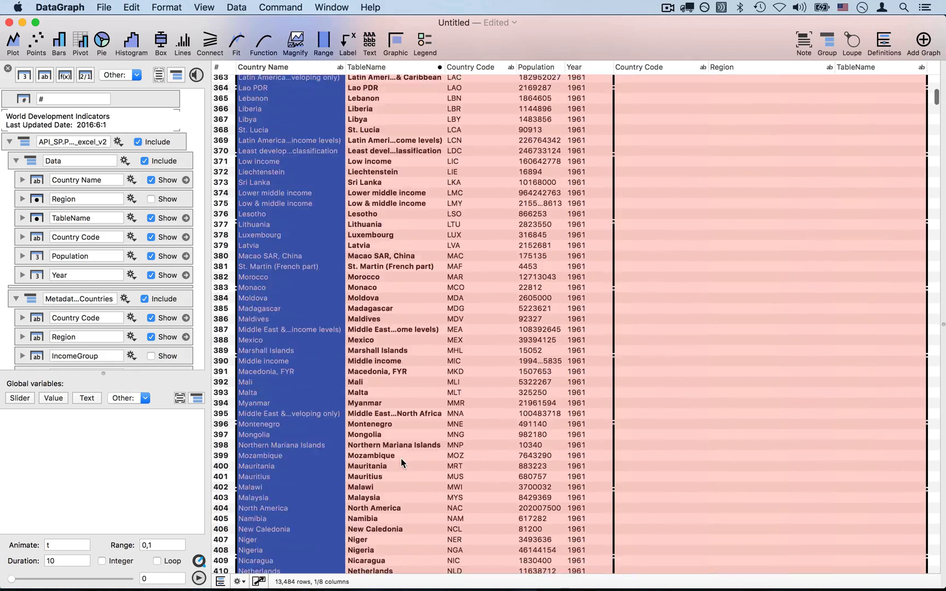
{"action": "scroll", "coordinate": [402, 463], "scroll_direction": "down", "scroll_amount": 4}
{"action": "scroll", "coordinate": [402, 463], "scroll_direction": "up", "scroll_amount": 6}
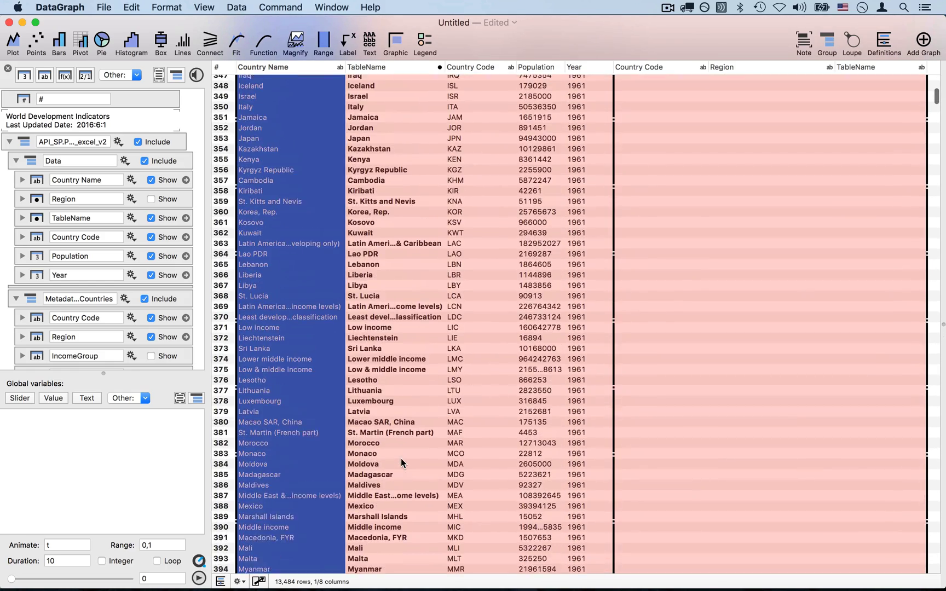
{"action": "scroll", "coordinate": [402, 460], "scroll_direction": "down", "scroll_amount": 15}
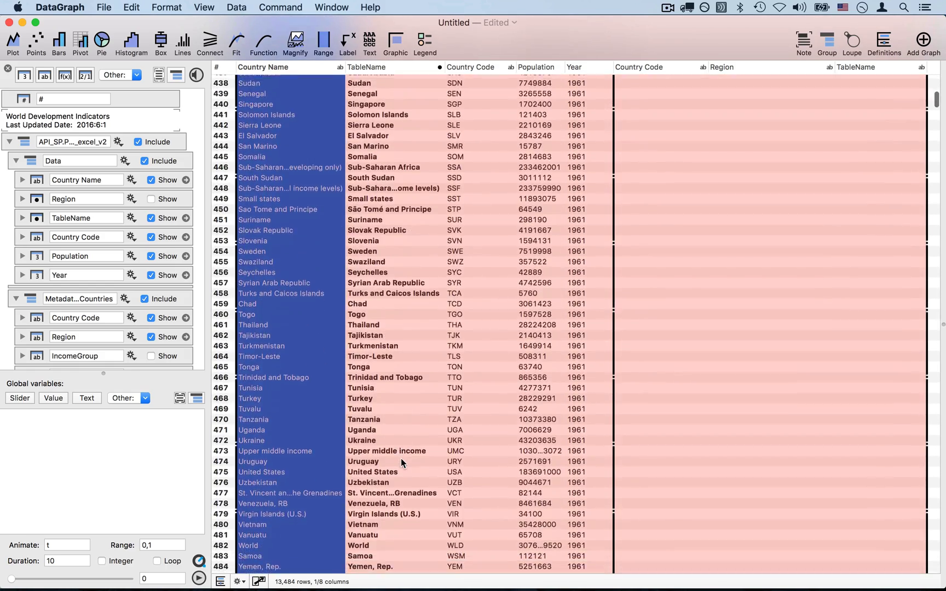
{"action": "scroll", "coordinate": [401, 461], "scroll_direction": "down", "scroll_amount": 8}
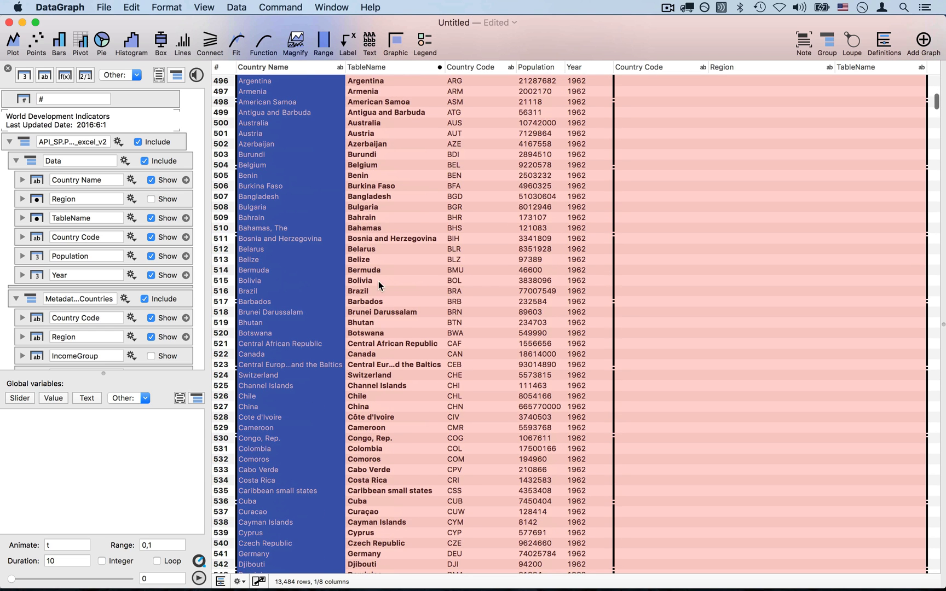
{"action": "left_click", "coordinate": [374, 227]}
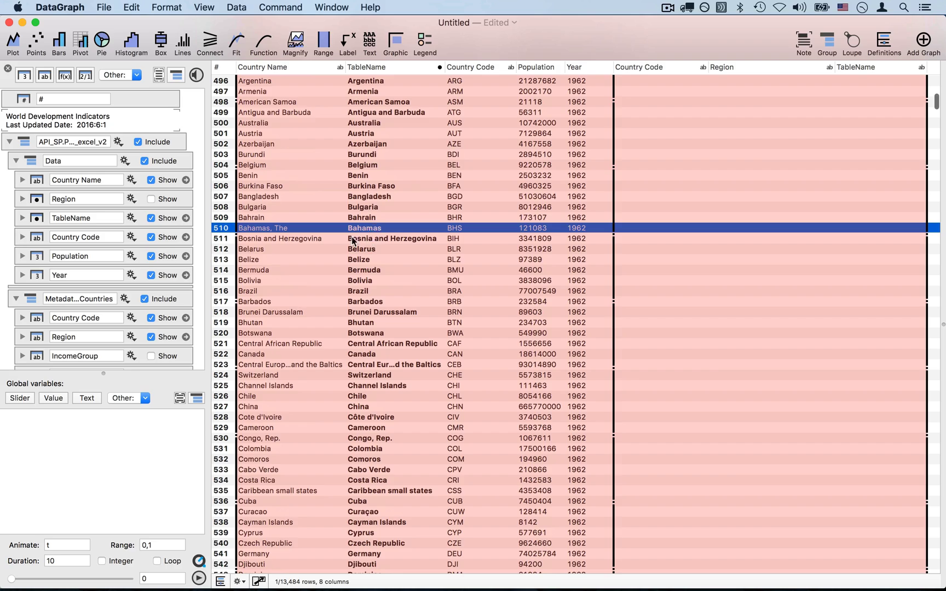
{"action": "scroll", "coordinate": [397, 174], "scroll_direction": "up", "scroll_amount": 20}
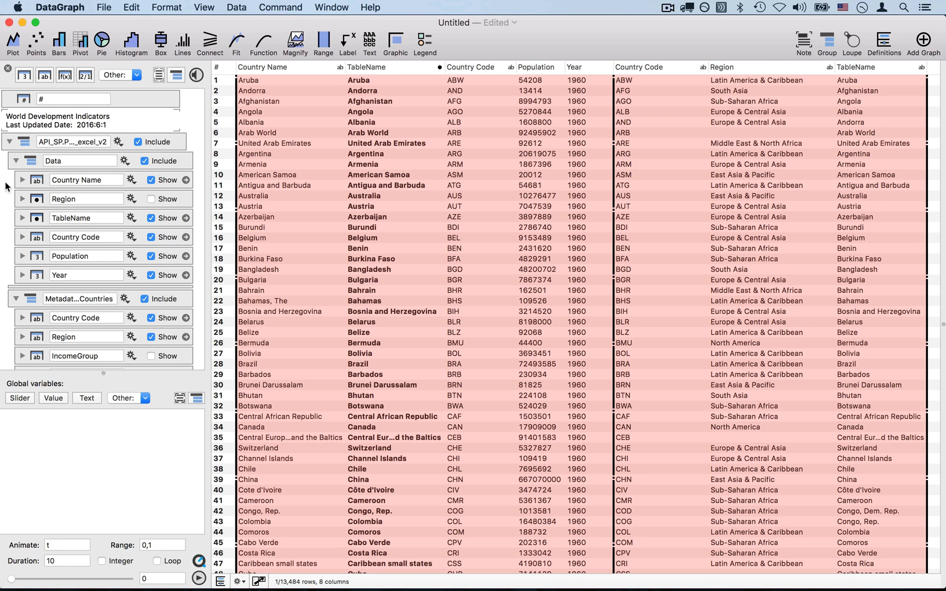
- Delete the Country Name column from the Data group and show its Region column
{"action": "left_click", "coordinate": [42, 178]}
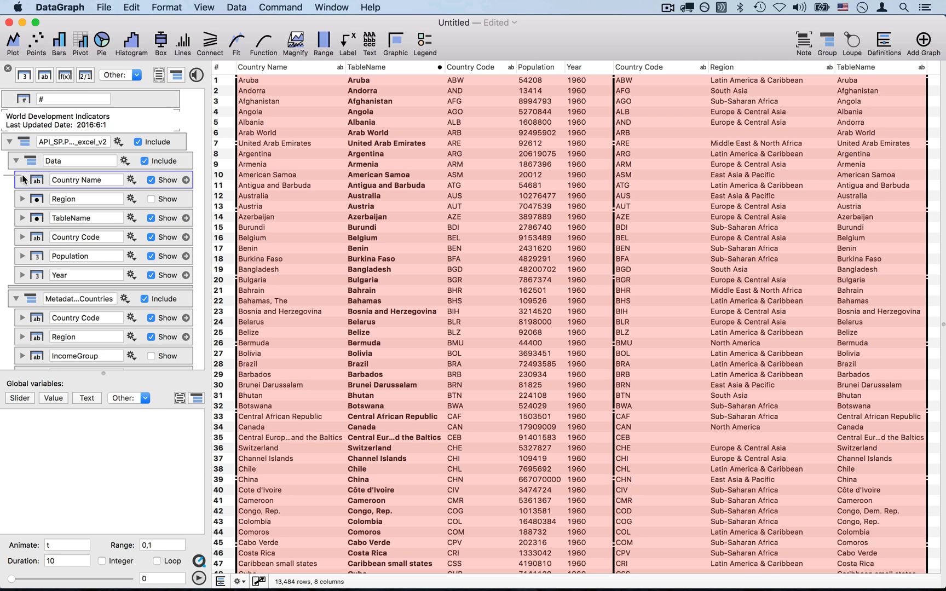
{"action": "key", "text": "Delete"}
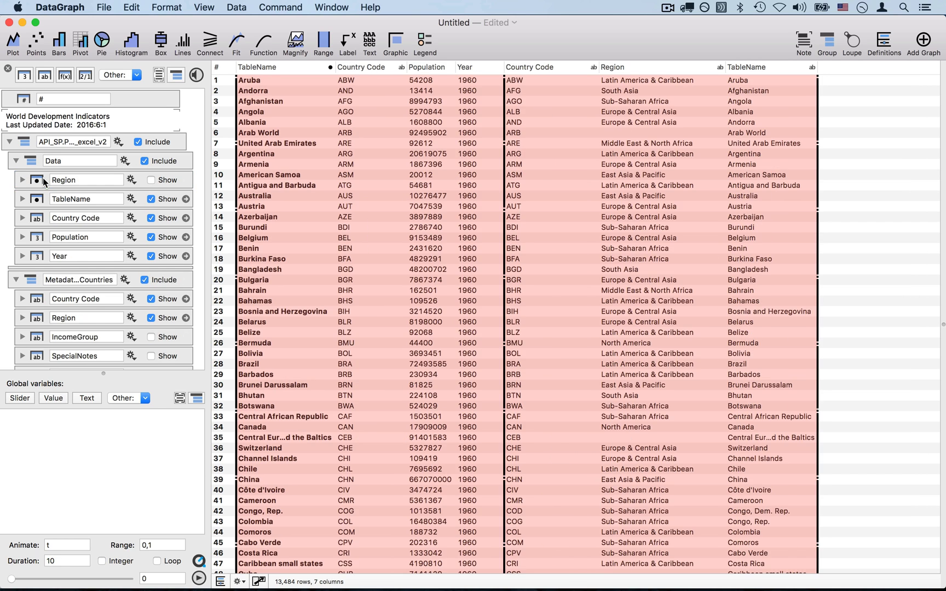
{"action": "left_click", "coordinate": [158, 181]}
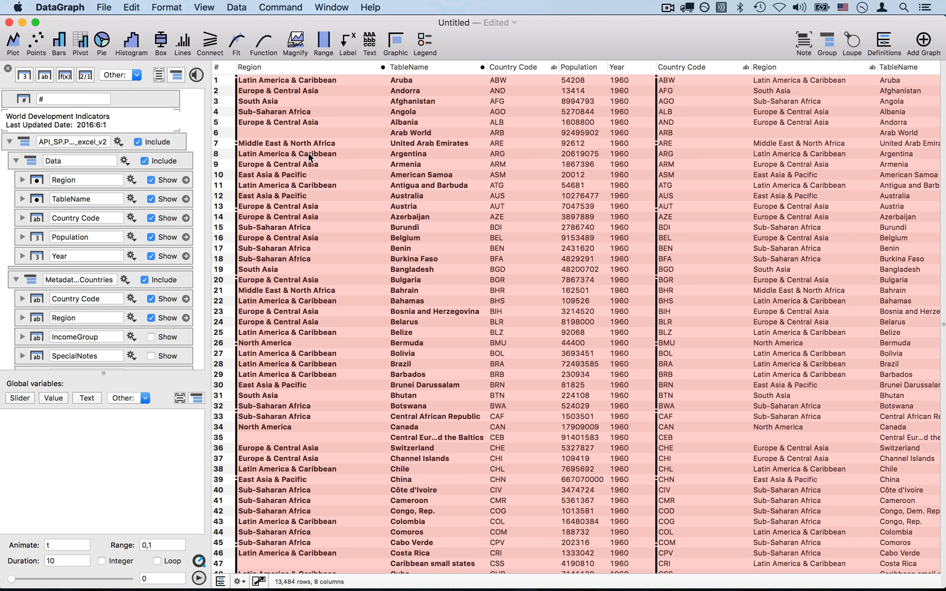
- Inspect the mapped TableName column and the Arab World row's Region cells in the Data and Metadata - Countries groups
{"action": "left_click", "coordinate": [435, 64]}
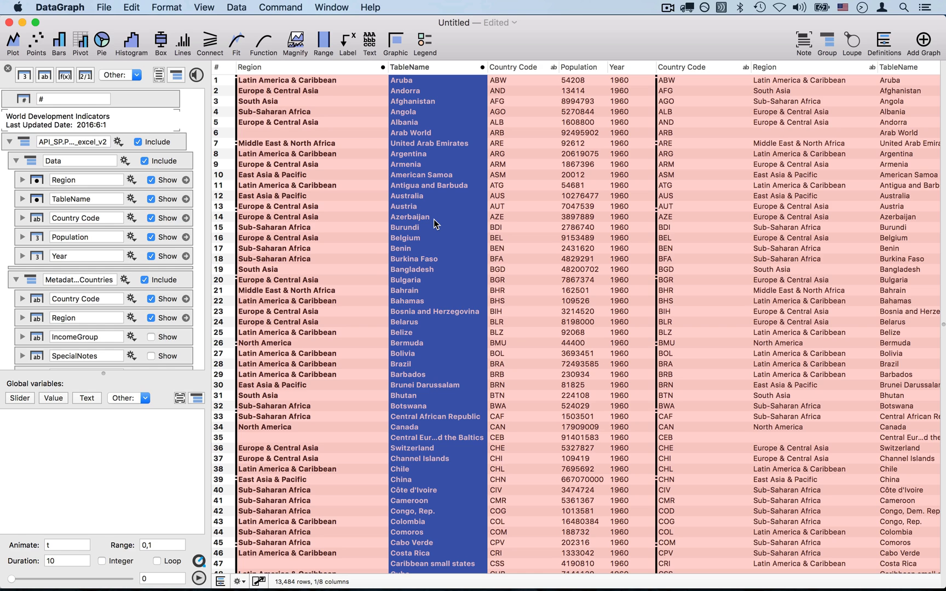
{"action": "left_click", "coordinate": [273, 133]}
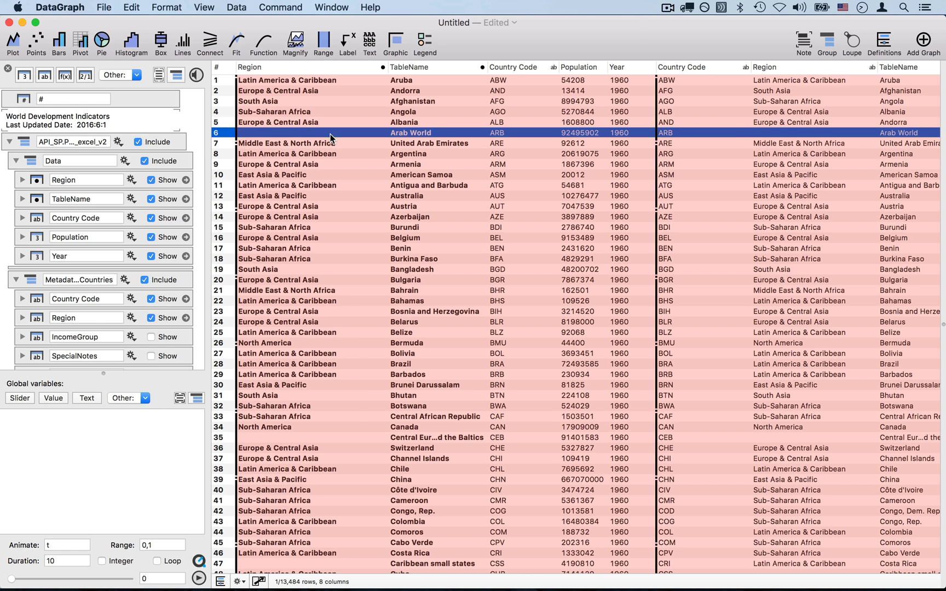
{"action": "left_click", "coordinate": [771, 133]}
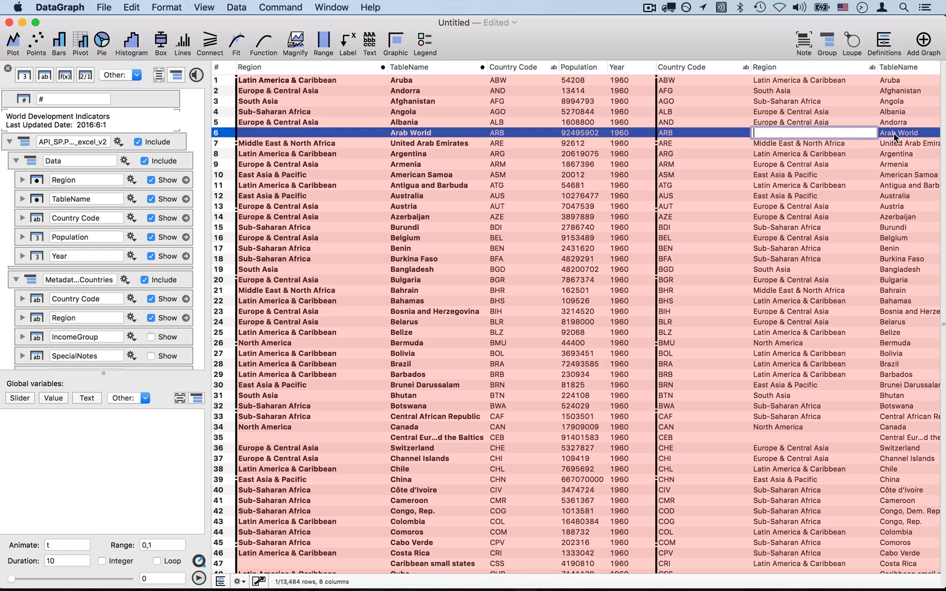
{"action": "key", "text": "Return"}
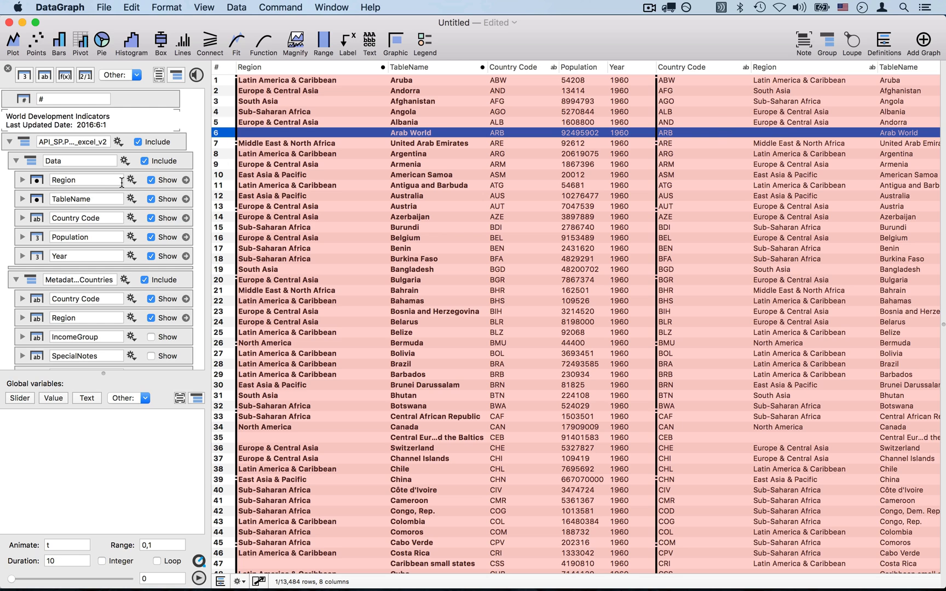
- Set Arab World's Region to "Region" in Metadata - Countries while the Data group is excluded, and include Data again
{"action": "left_click", "coordinate": [158, 160]}
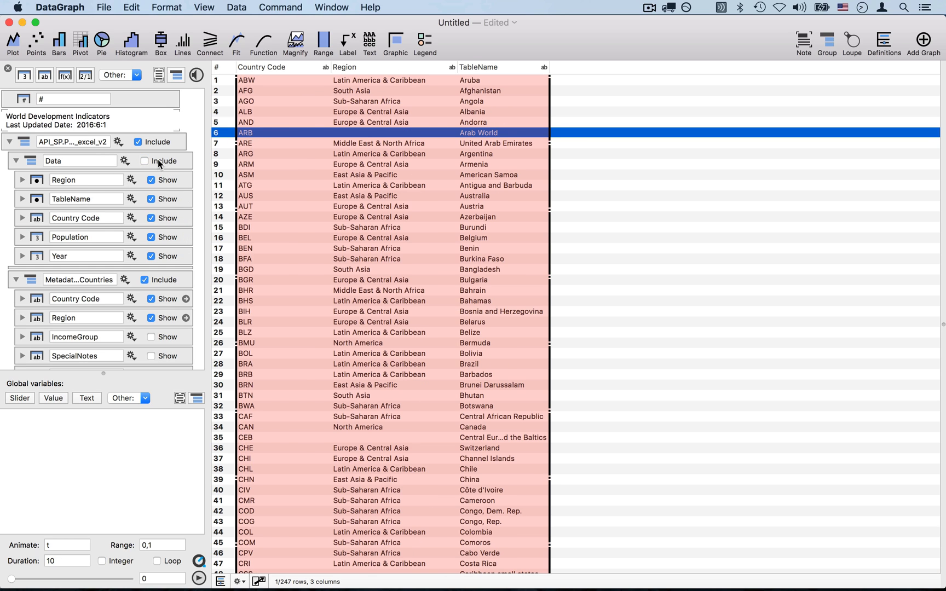
{"action": "left_click", "coordinate": [365, 132]}
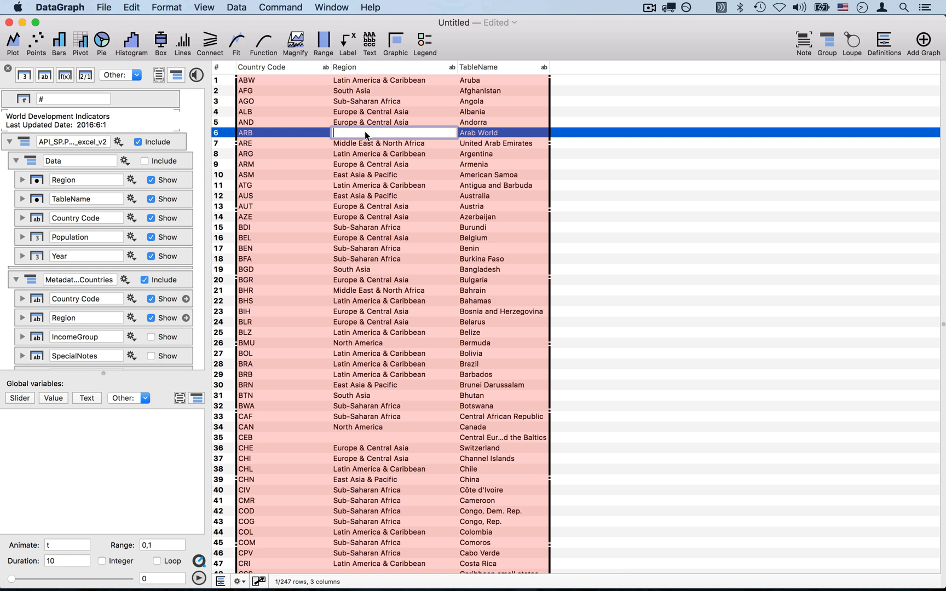
{"action": "type", "text": "Region"}
{"action": "key", "text": "Return"}
{"action": "left_click", "coordinate": [384, 130]}
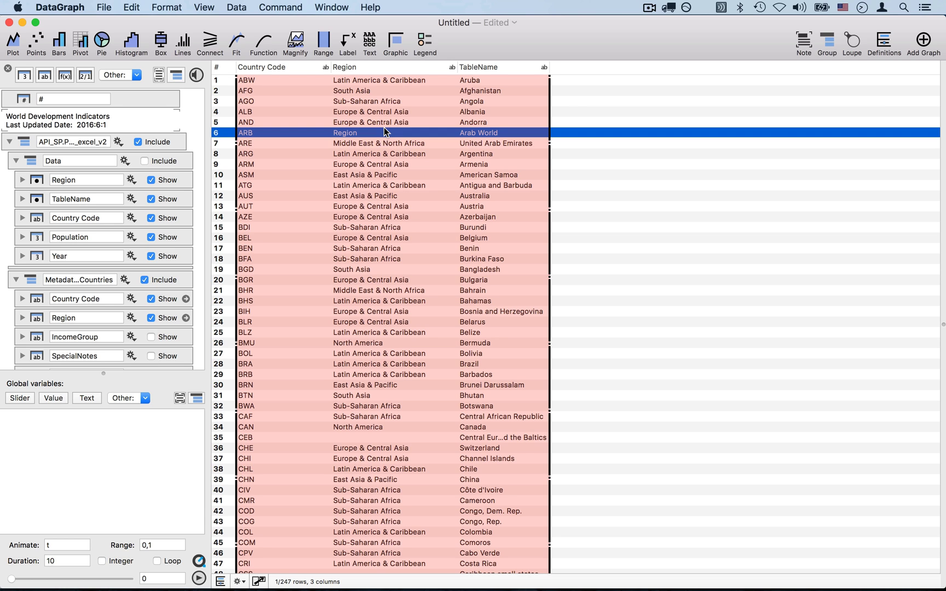
{"action": "left_click", "coordinate": [158, 160]}
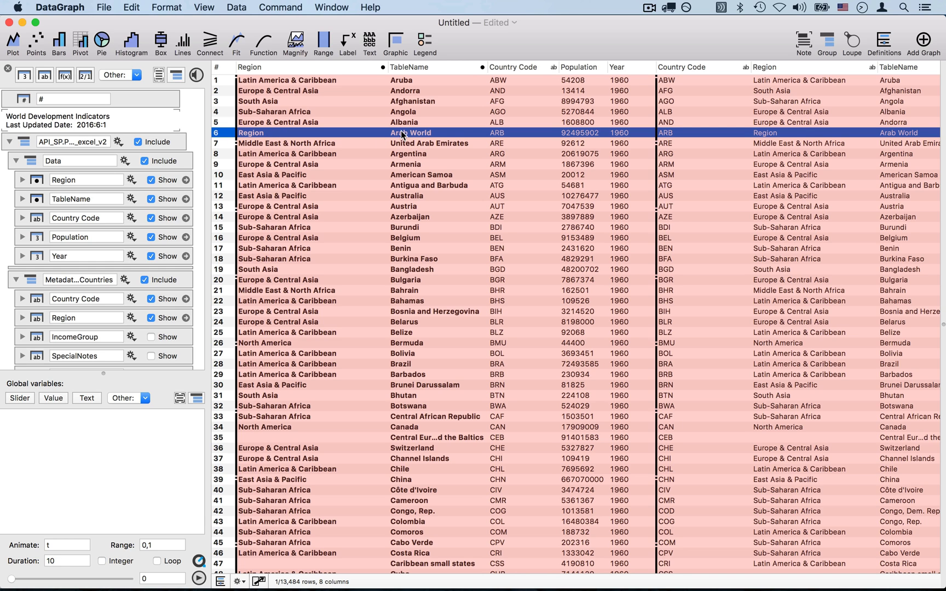
- Exclude the Data group and select all Metadata - Countries rows whose Region is empty
{"action": "left_click", "coordinate": [144, 160]}
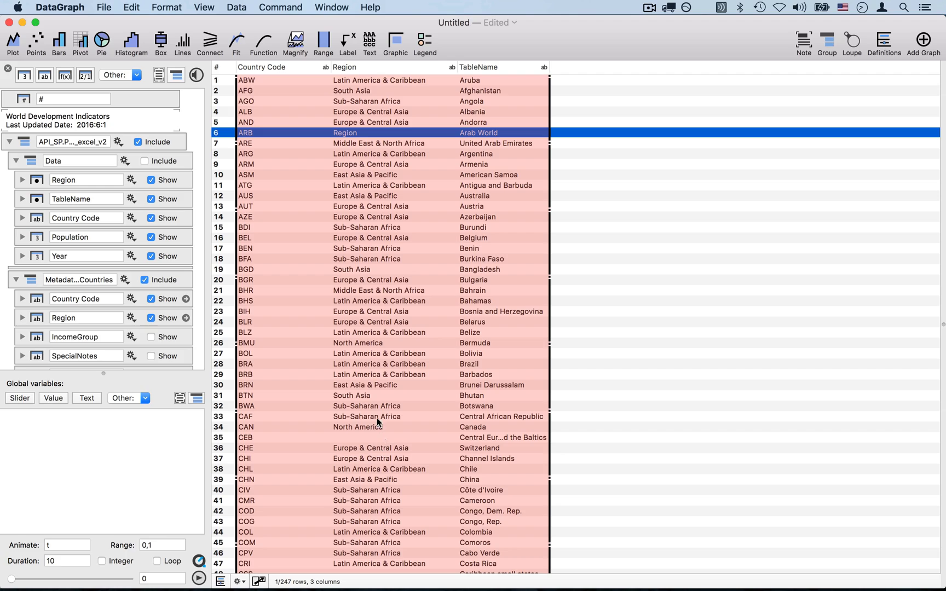
{"action": "scroll", "coordinate": [384, 445], "scroll_direction": "down", "scroll_amount": 15}
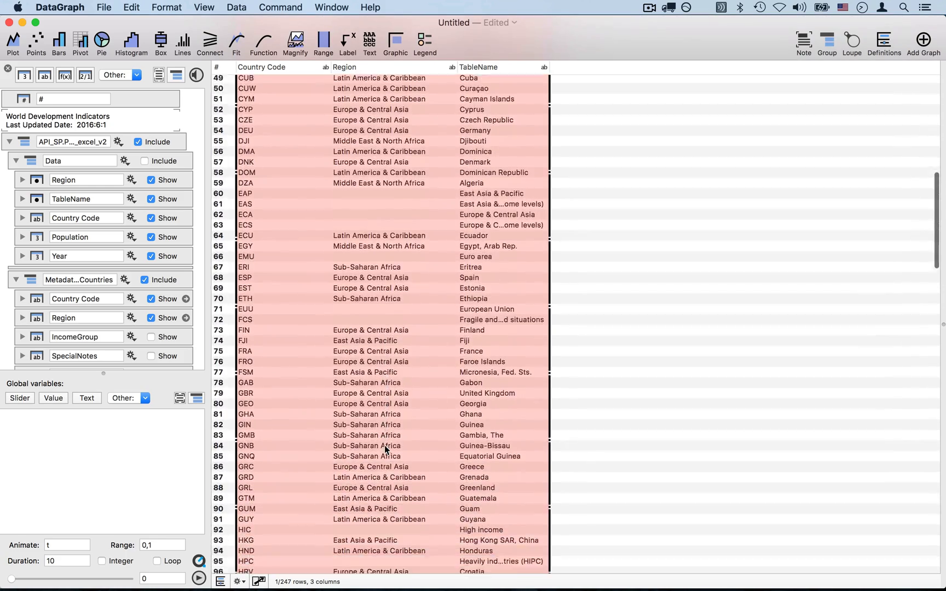
{"action": "scroll", "coordinate": [368, 103], "scroll_direction": "up", "scroll_amount": 15}
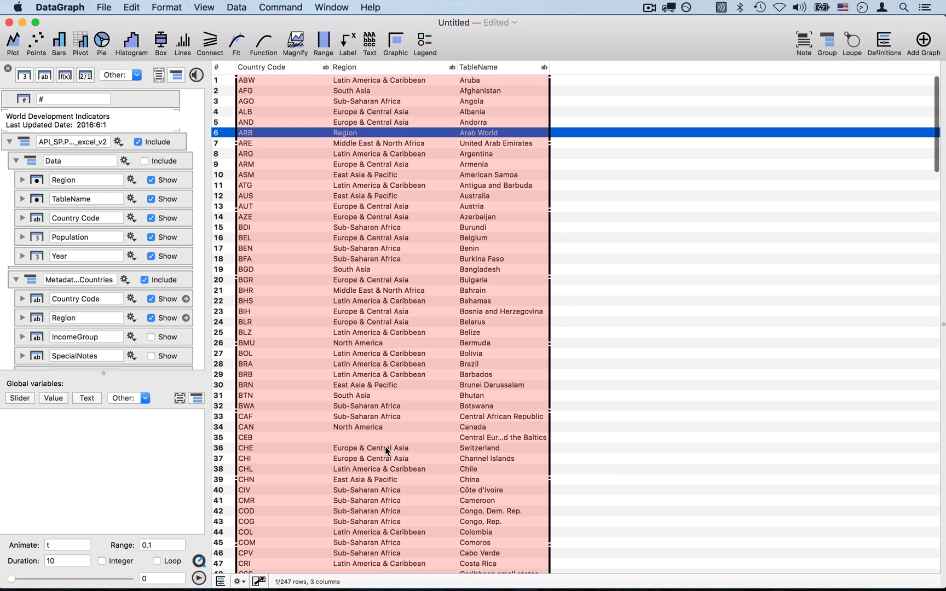
{"action": "left_click", "coordinate": [378, 437]}
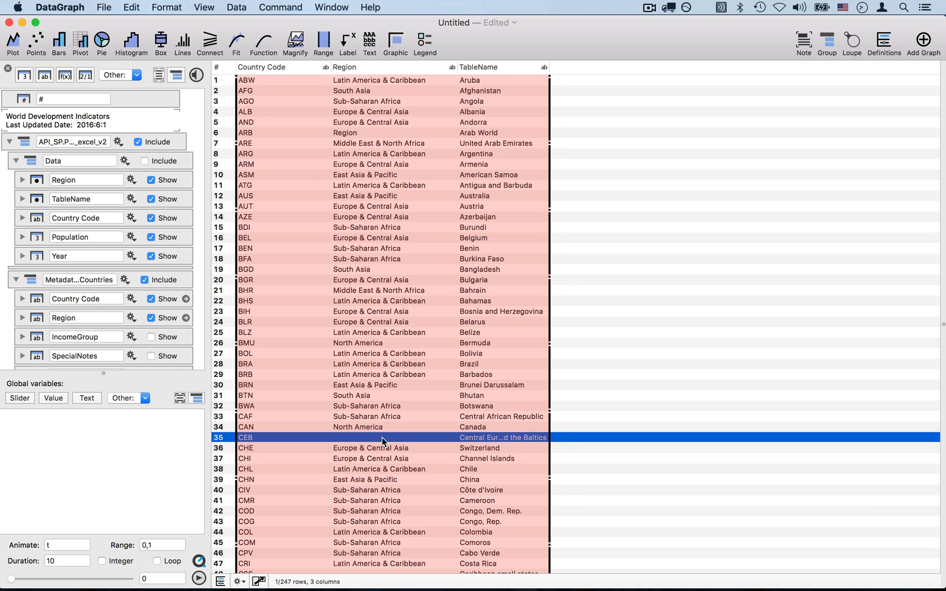
{"action": "right_click", "coordinate": [382, 437]}
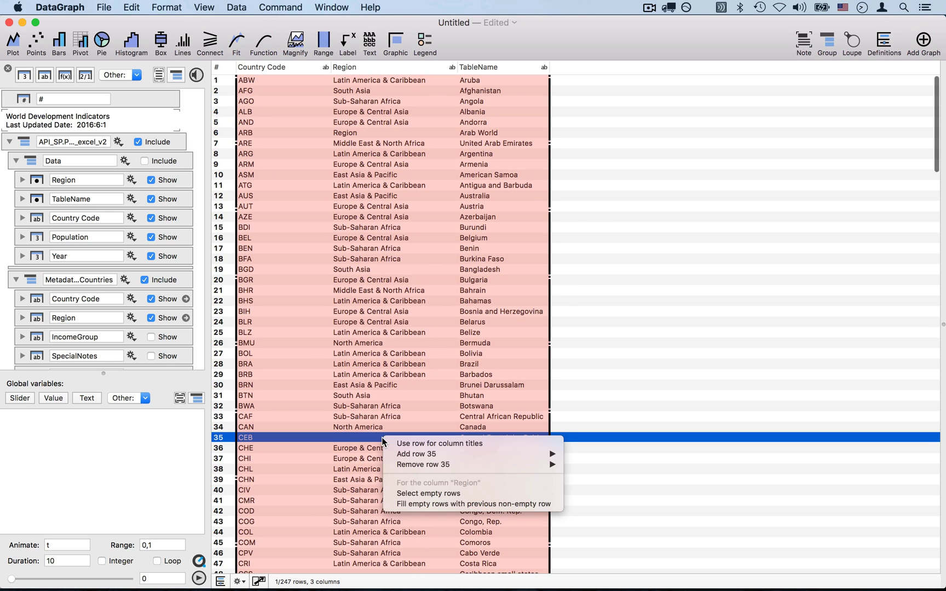
{"action": "left_click", "coordinate": [441, 493]}
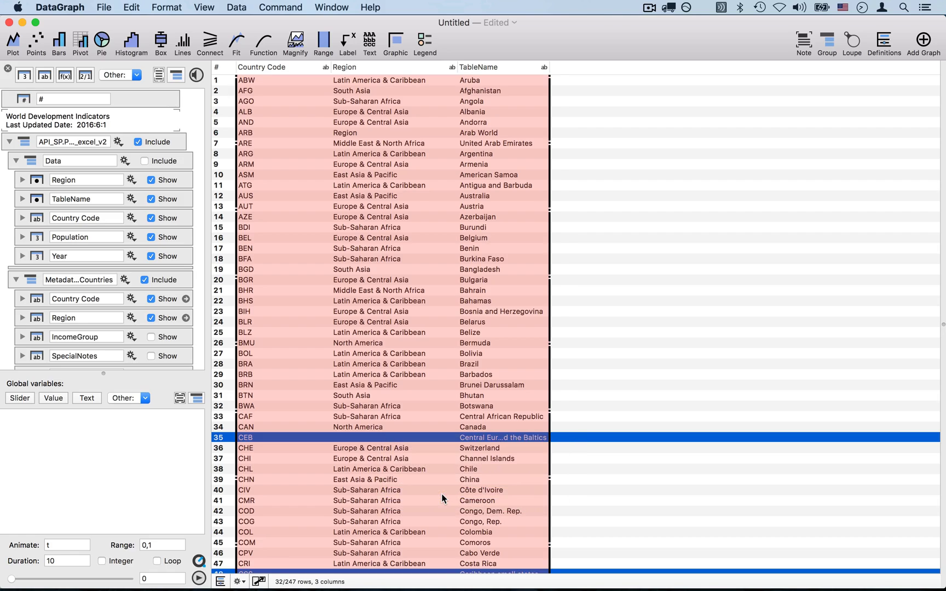
{"action": "scroll", "coordinate": [442, 494], "scroll_direction": "down", "scroll_amount": 5}
{"action": "scroll", "coordinate": [442, 493], "scroll_direction": "down", "scroll_amount": 20}
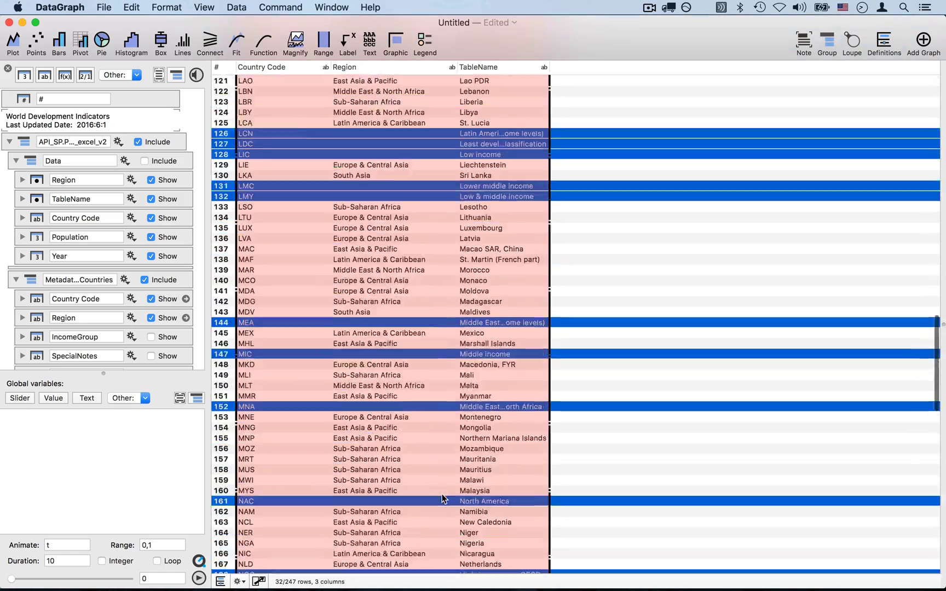
{"action": "scroll", "coordinate": [442, 495], "scroll_direction": "up", "scroll_amount": 20}
{"action": "scroll", "coordinate": [442, 498], "scroll_direction": "up", "scroll_amount": 3}
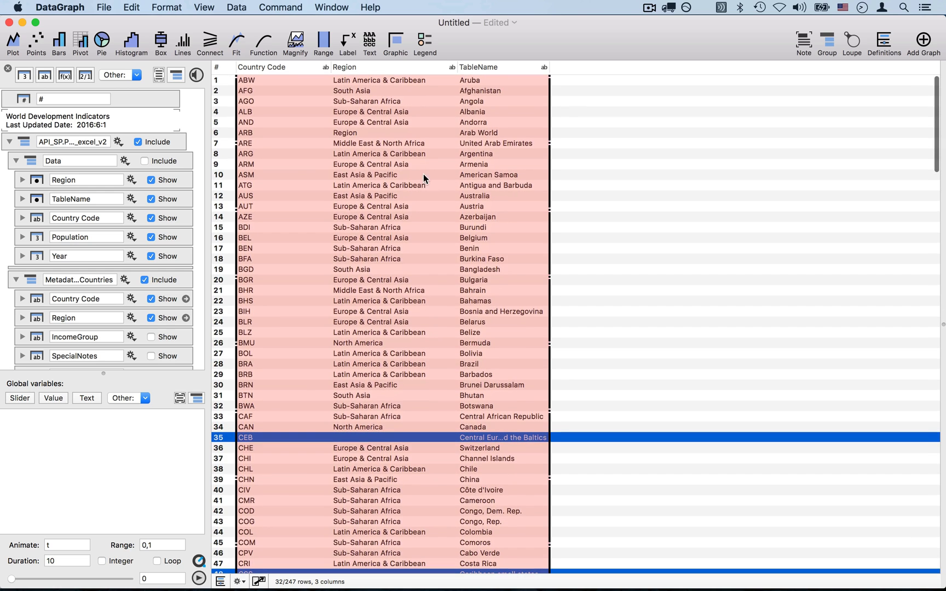
- Set the Region of all selected rows to "Region" as in the Arab World row, and include the Data group again
{"action": "right_click", "coordinate": [349, 134]}
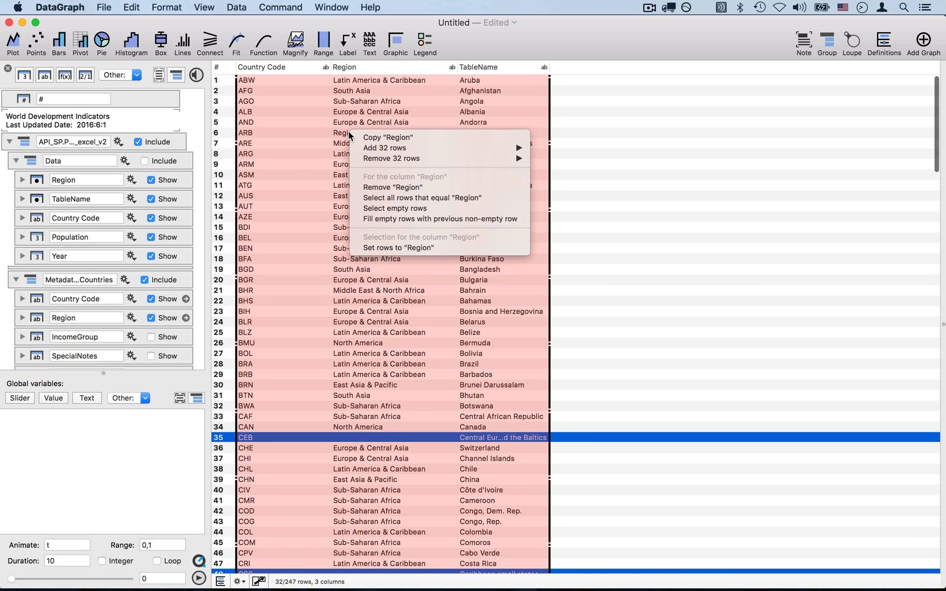
{"action": "left_click", "coordinate": [406, 247]}
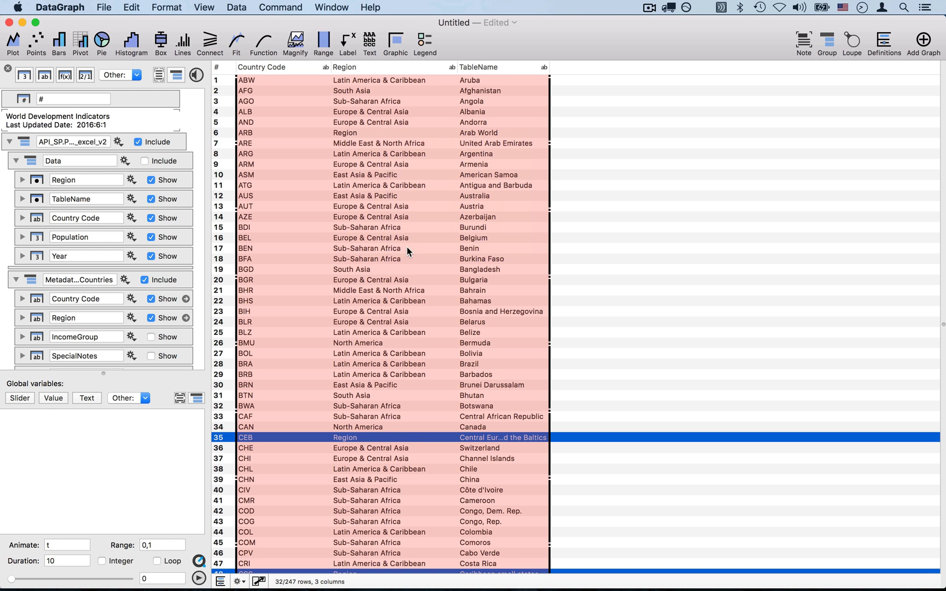
{"action": "scroll", "coordinate": [397, 501], "scroll_direction": "down", "scroll_amount": 20}
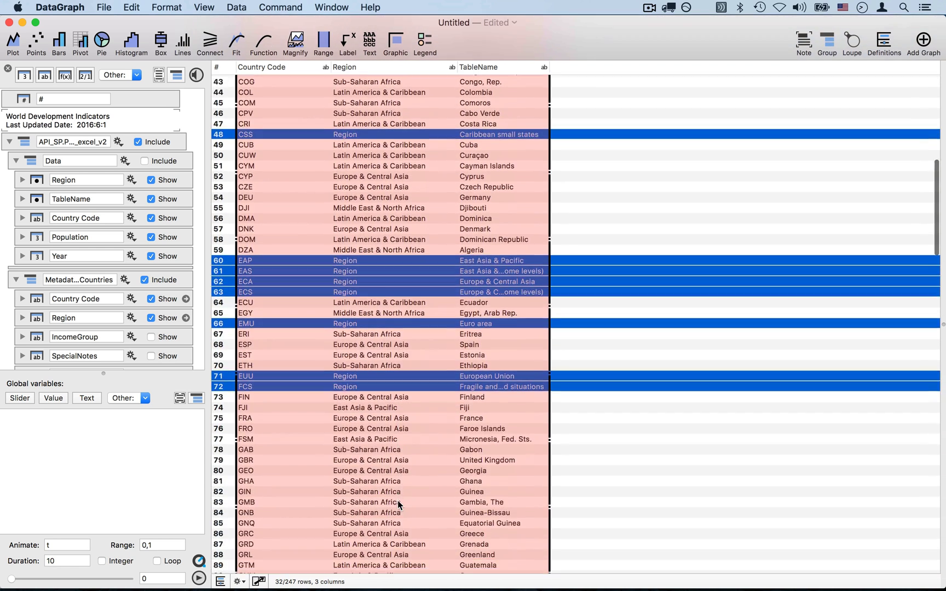
{"action": "scroll", "coordinate": [398, 500], "scroll_direction": "down", "scroll_amount": 11}
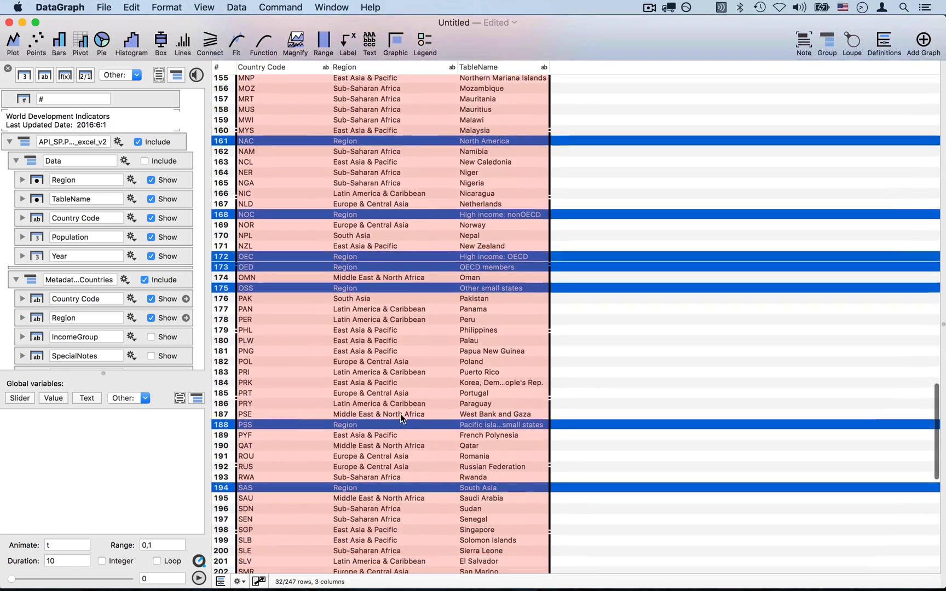
{"action": "scroll", "coordinate": [400, 415], "scroll_direction": "up", "scroll_amount": 3}
{"action": "scroll", "coordinate": [401, 418], "scroll_direction": "up", "scroll_amount": 20}
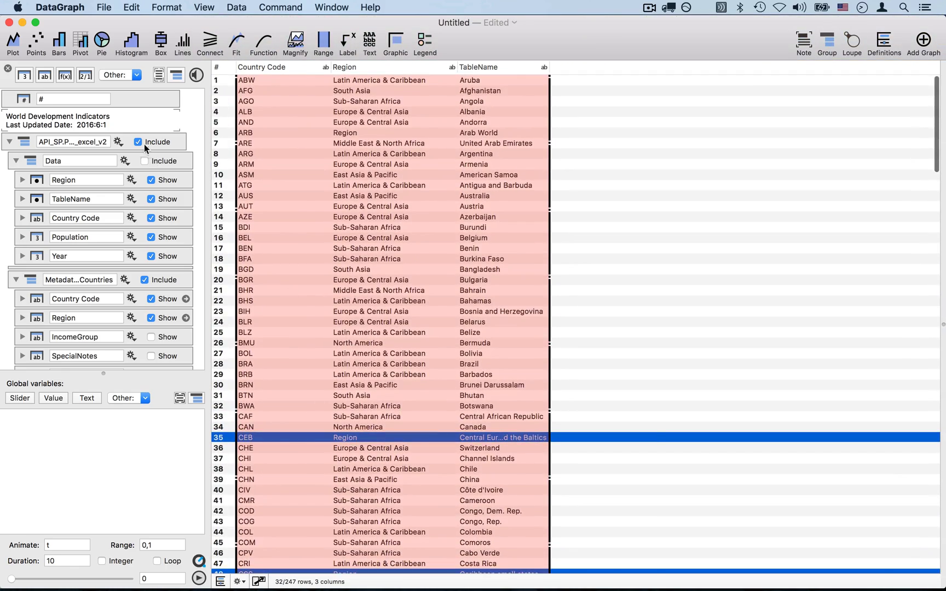
{"action": "left_click", "coordinate": [145, 161]}
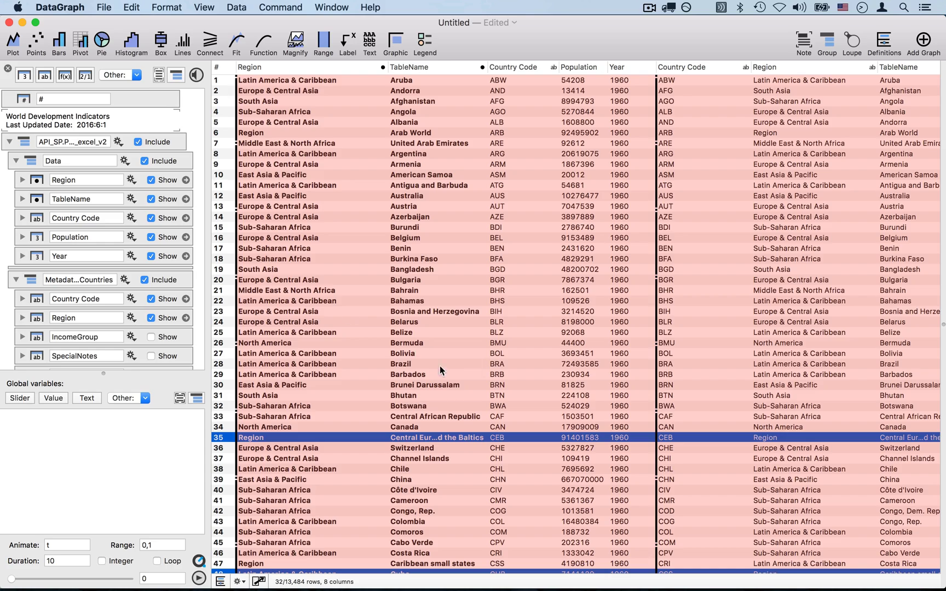
- Examine the Data group's rows whose Region is "Region", such as the Middle East and Arab World aggregates
{"action": "scroll", "coordinate": [489, 387], "scroll_direction": "down", "scroll_amount": 14}
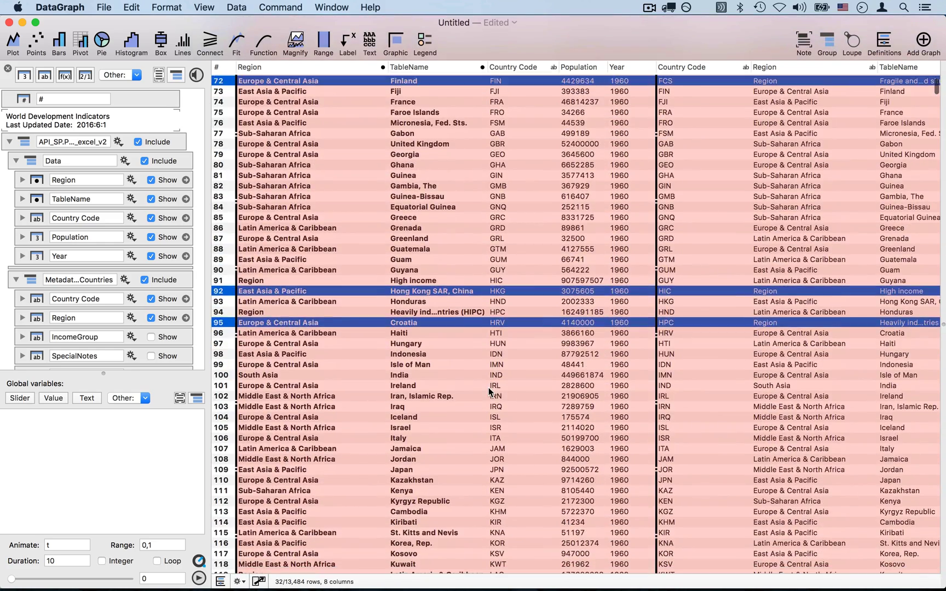
{"action": "left_click", "coordinate": [488, 387]}
{"action": "scroll", "coordinate": [431, 417], "scroll_direction": "down", "scroll_amount": 12}
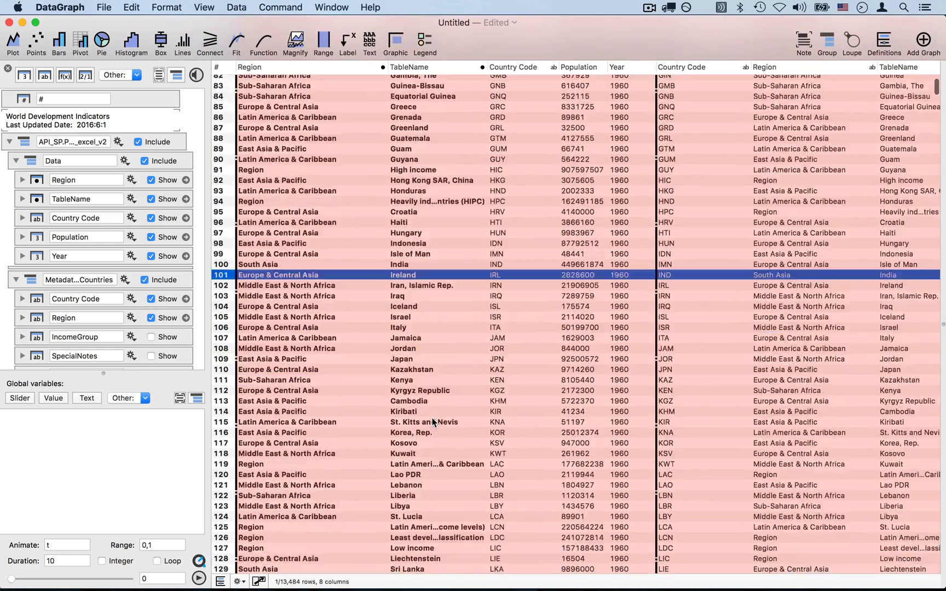
{"action": "scroll", "coordinate": [433, 420], "scroll_direction": "down", "scroll_amount": 1}
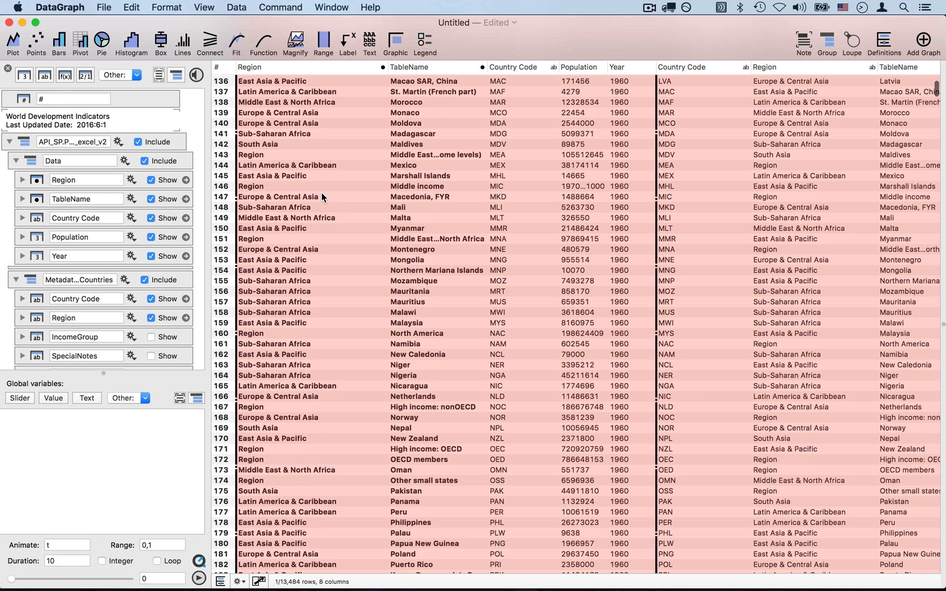
{"action": "left_click", "coordinate": [445, 157]}
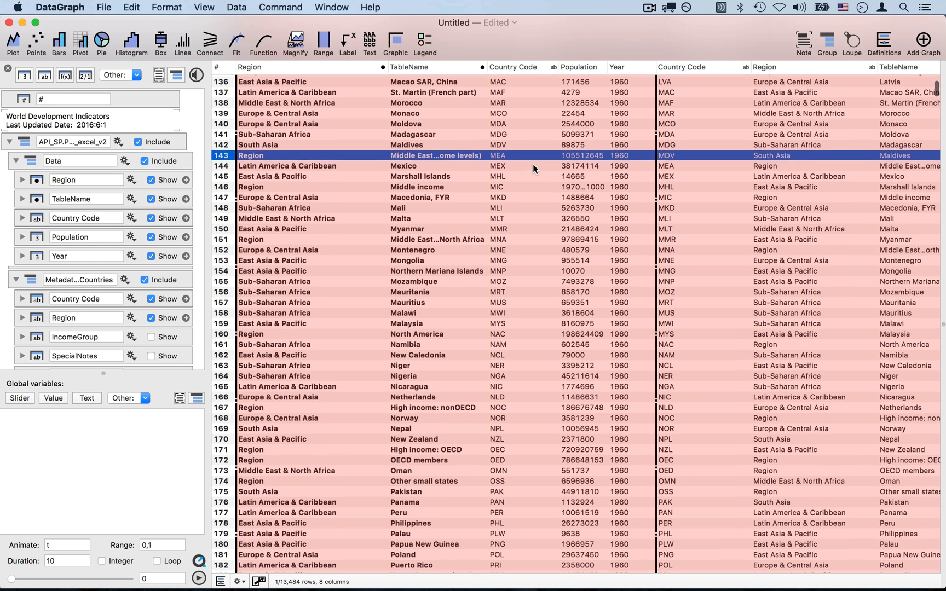
{"action": "scroll", "coordinate": [533, 164], "scroll_direction": "up", "scroll_amount": 20}
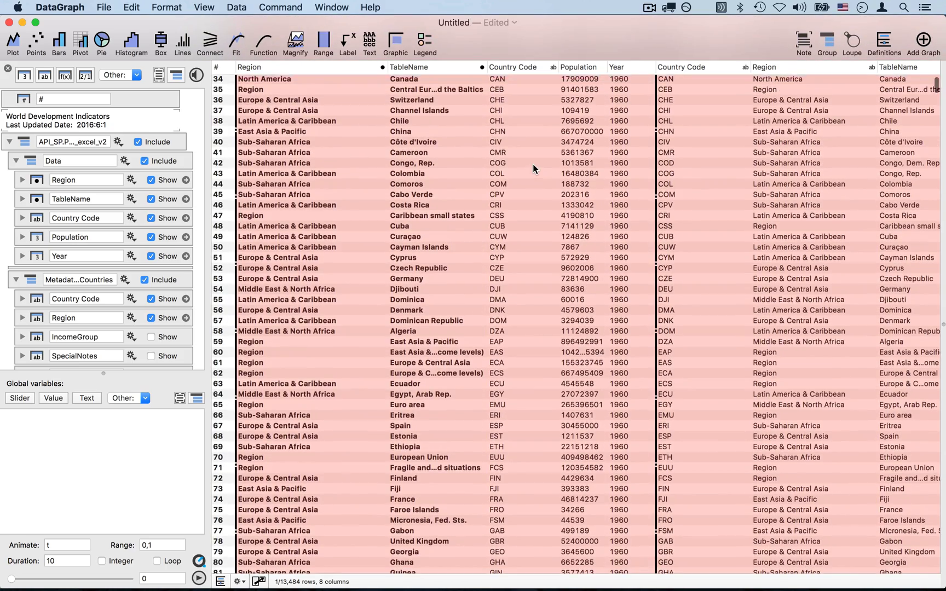
{"action": "scroll", "coordinate": [533, 163], "scroll_direction": "up", "scroll_amount": 8}
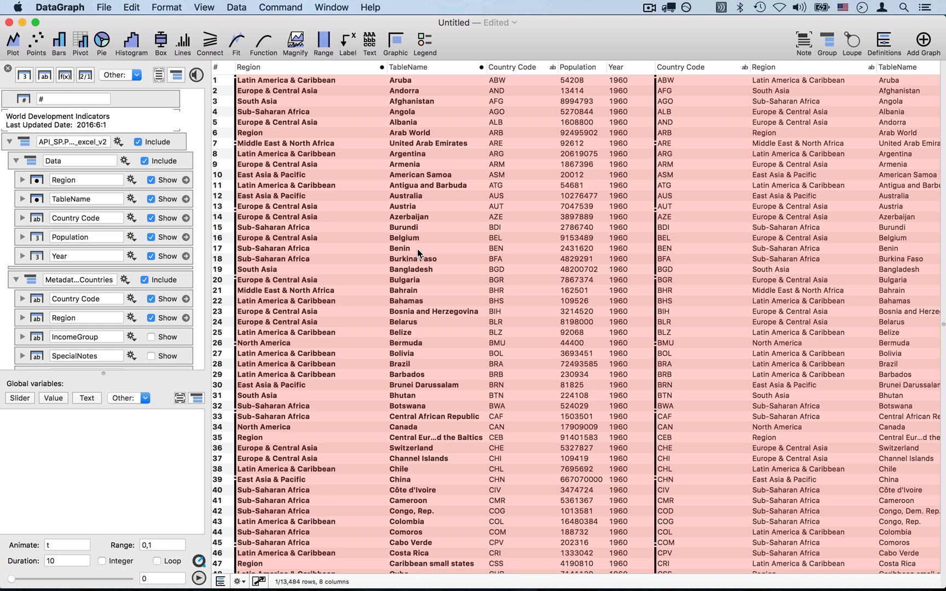
{"action": "left_click", "coordinate": [404, 79]}
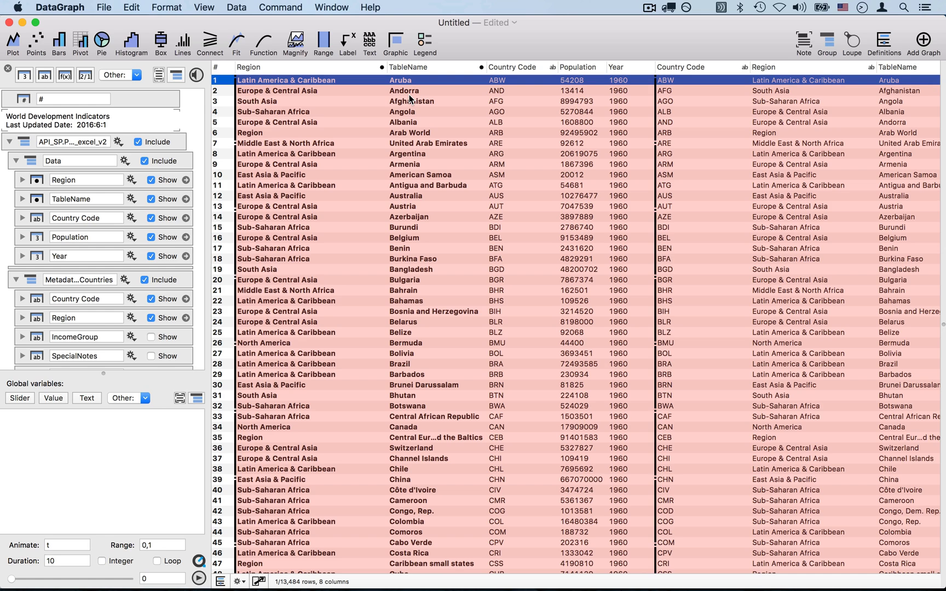
{"action": "left_click", "coordinate": [411, 132]}
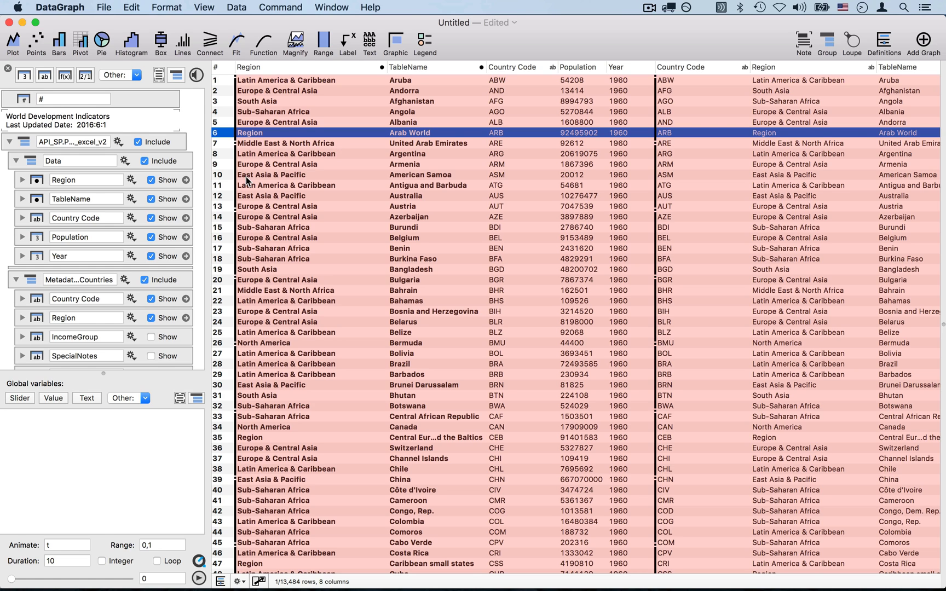
- Exclude the Metadata - Countries group, filter the displayed columns to rows containing "Region", and review the matching rows
{"action": "left_click", "coordinate": [145, 280]}
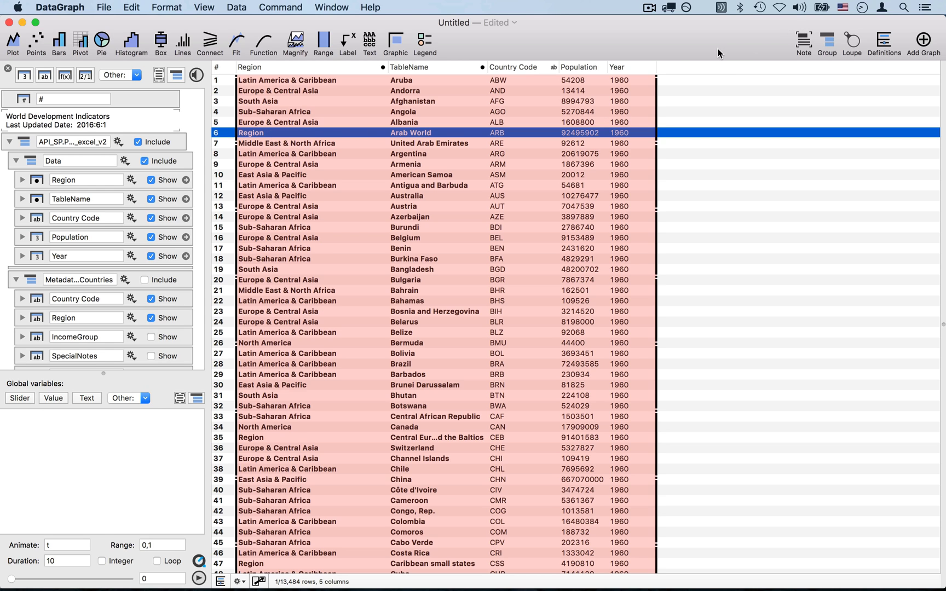
{"action": "key", "text": "super+f"}
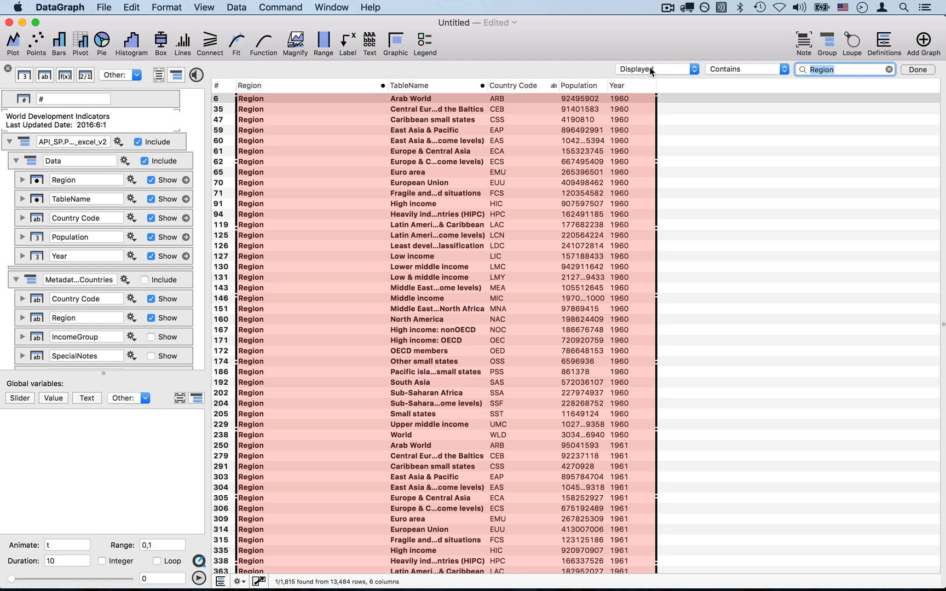
{"action": "left_click", "coordinate": [843, 66]}
{"action": "scroll", "coordinate": [295, 313], "scroll_direction": "down", "scroll_amount": 10}
{"action": "scroll", "coordinate": [295, 312], "scroll_direction": "down", "scroll_amount": 20}
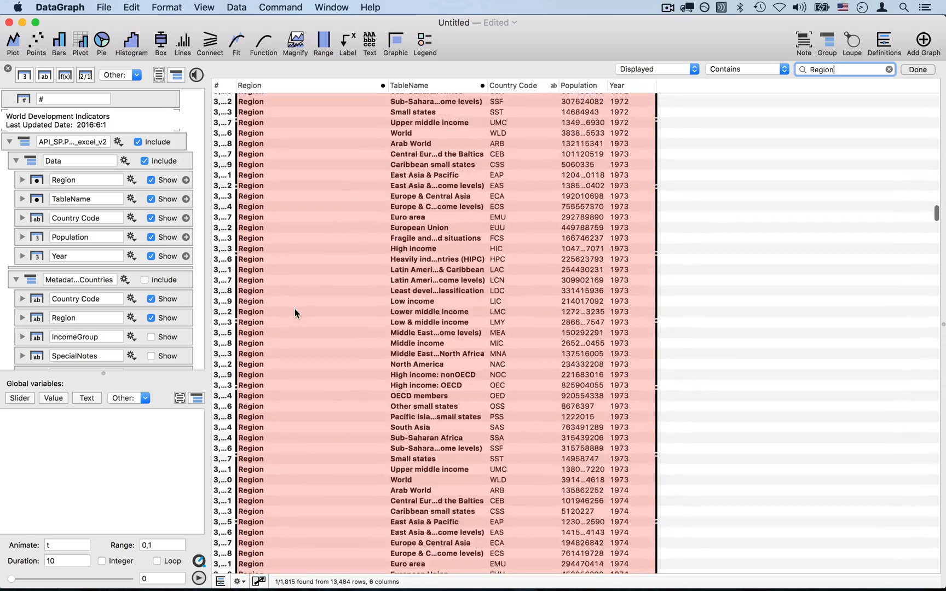
{"action": "scroll", "coordinate": [295, 309], "scroll_direction": "down", "scroll_amount": 20}
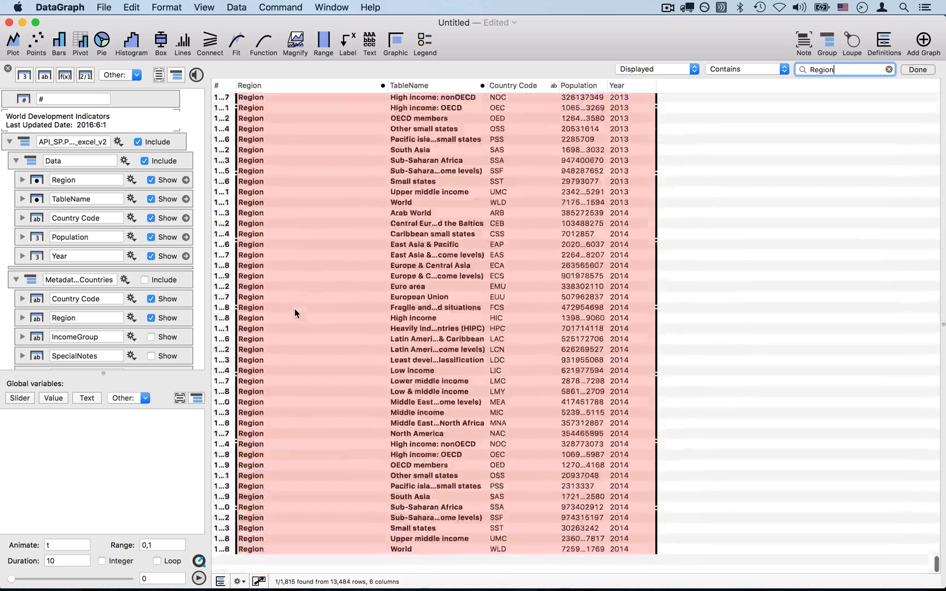
{"action": "scroll", "coordinate": [298, 254], "scroll_direction": "up", "scroll_amount": 20}
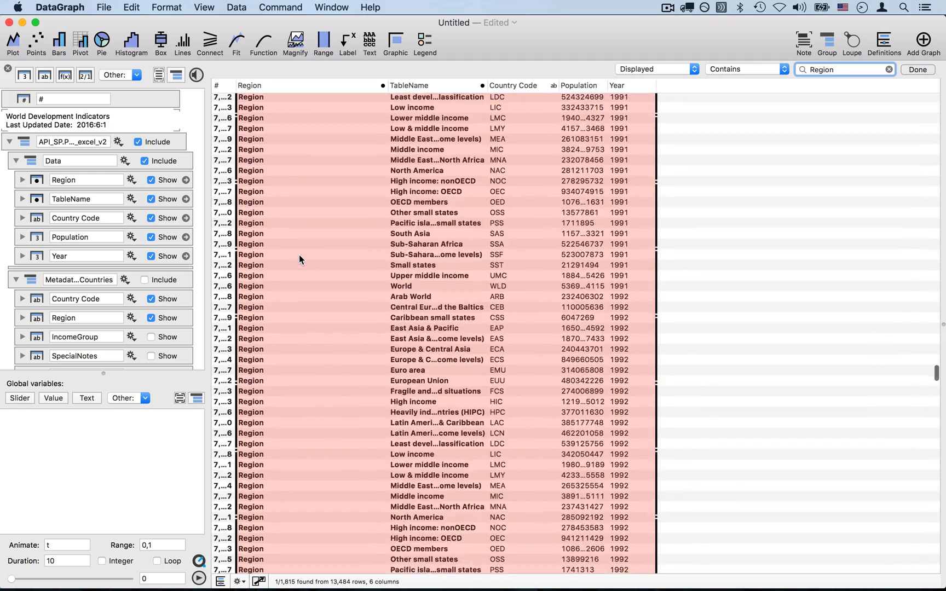
{"action": "scroll", "coordinate": [298, 254], "scroll_direction": "up", "scroll_amount": 20}
- Delete all rows matching "Region" from the columns of the Data group only, and close the search
{"action": "key", "text": "super+f"}
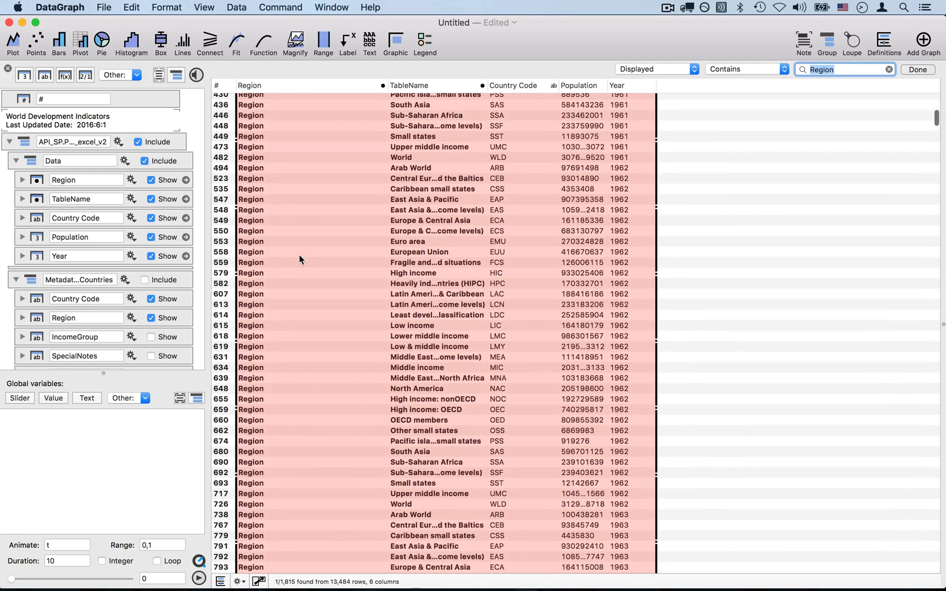
{"action": "left_click", "coordinate": [367, 224]}
{"action": "key", "text": "super+a"}
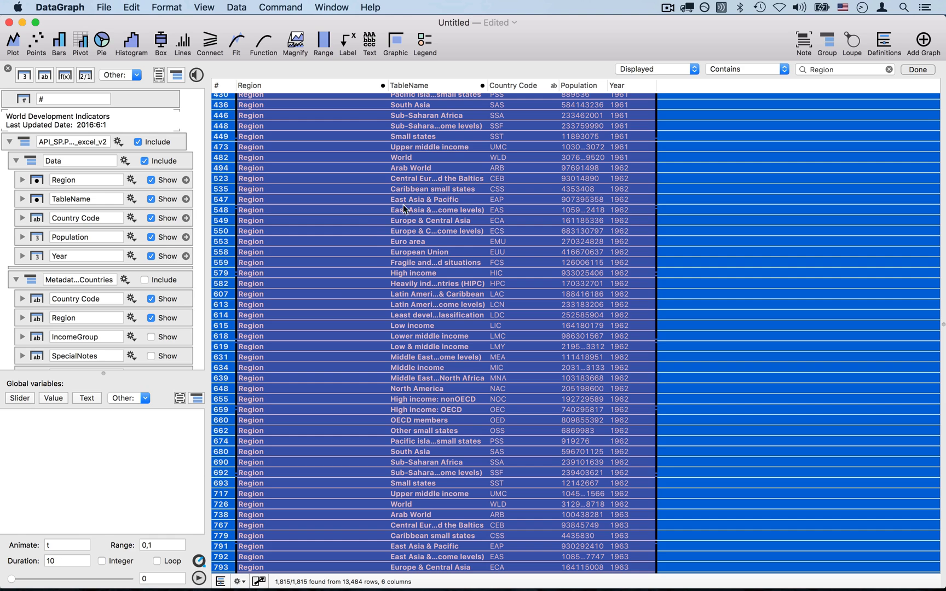
{"action": "scroll", "coordinate": [401, 222], "scroll_direction": "up", "scroll_amount": 10}
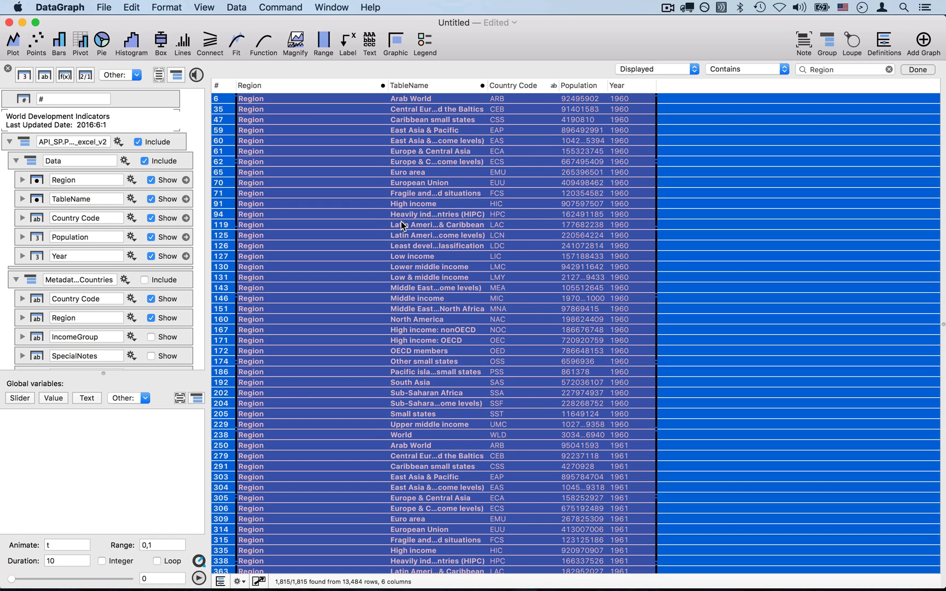
{"action": "key", "text": "super+c"}
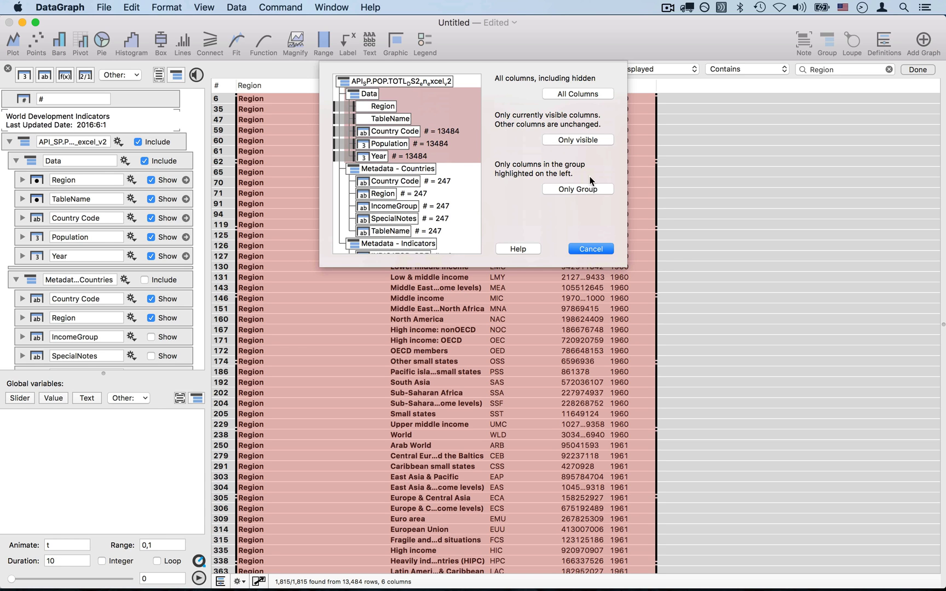
{"action": "left_click", "coordinate": [572, 188]}
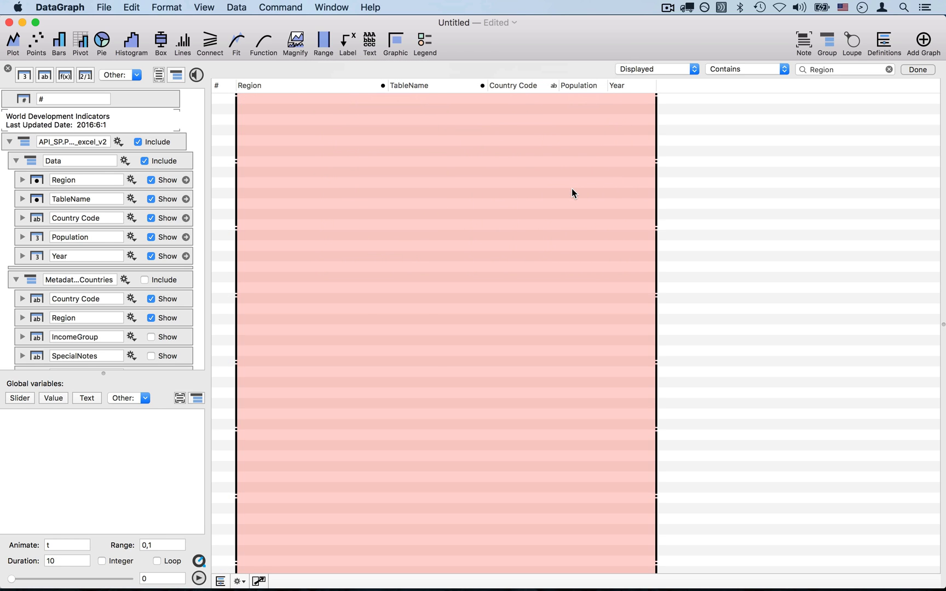
{"action": "left_click", "coordinate": [913, 68]}
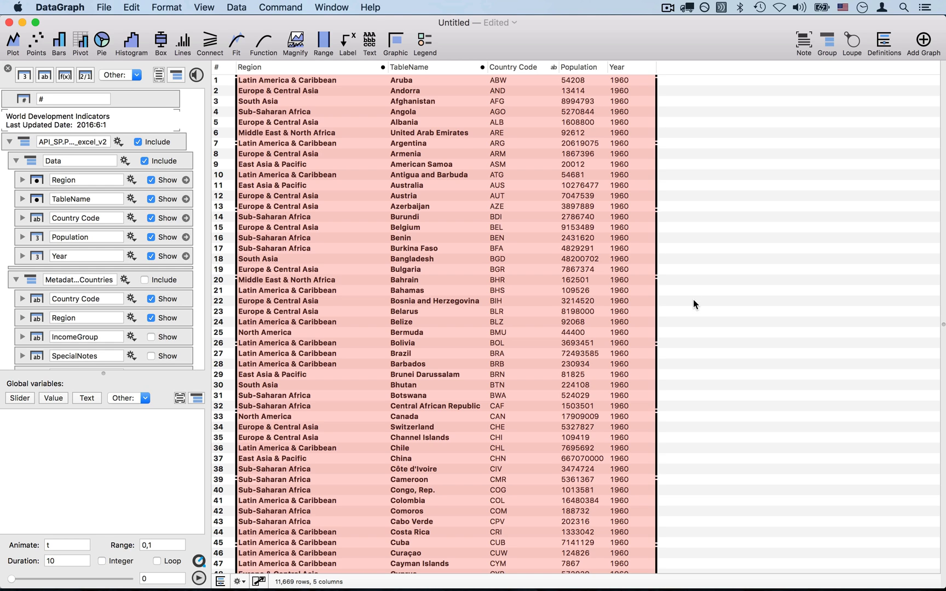
- Hide the column definitions list and reorder the table columns to TableName, Country Code, Year, Region, Population
{"action": "left_click", "coordinate": [9, 70]}
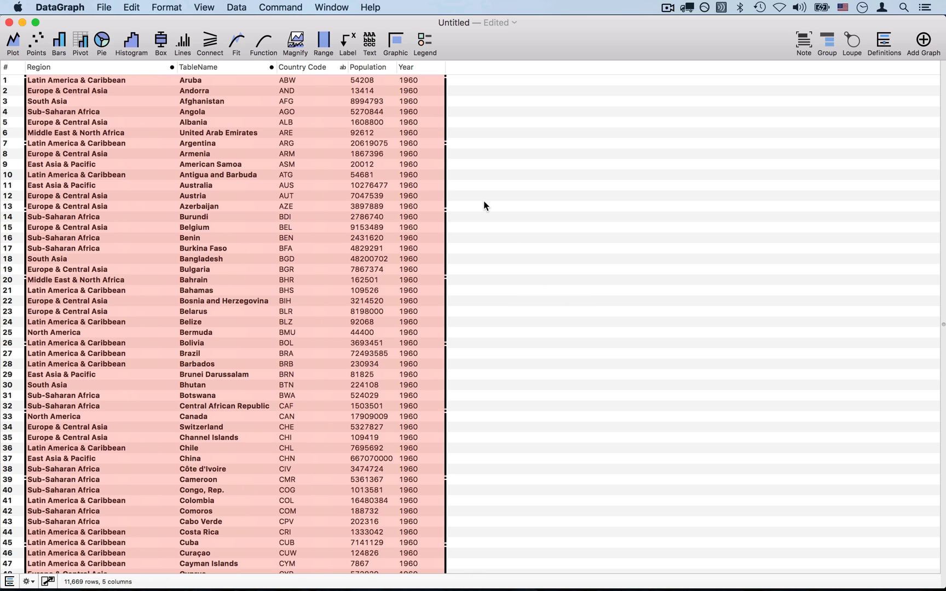
{"action": "left_click", "coordinate": [97, 65]}
{"action": "left_click_drag", "start_coordinate": [96, 66], "coordinate": [278, 80]}
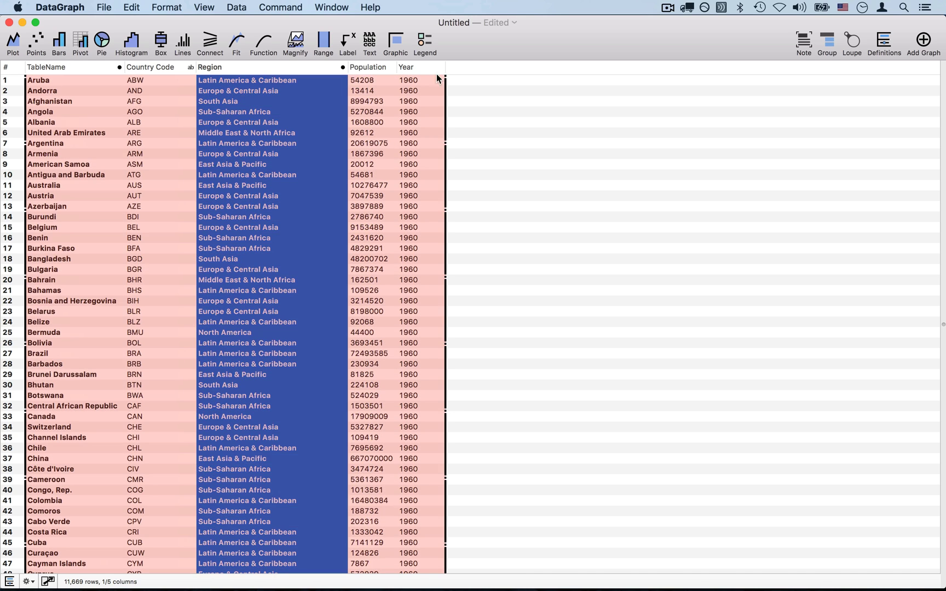
{"action": "left_click", "coordinate": [420, 67]}
{"action": "left_click_drag", "start_coordinate": [420, 67], "coordinate": [261, 69]}
{"action": "left_click_drag", "start_coordinate": [249, 67], "coordinate": [293, 217]}
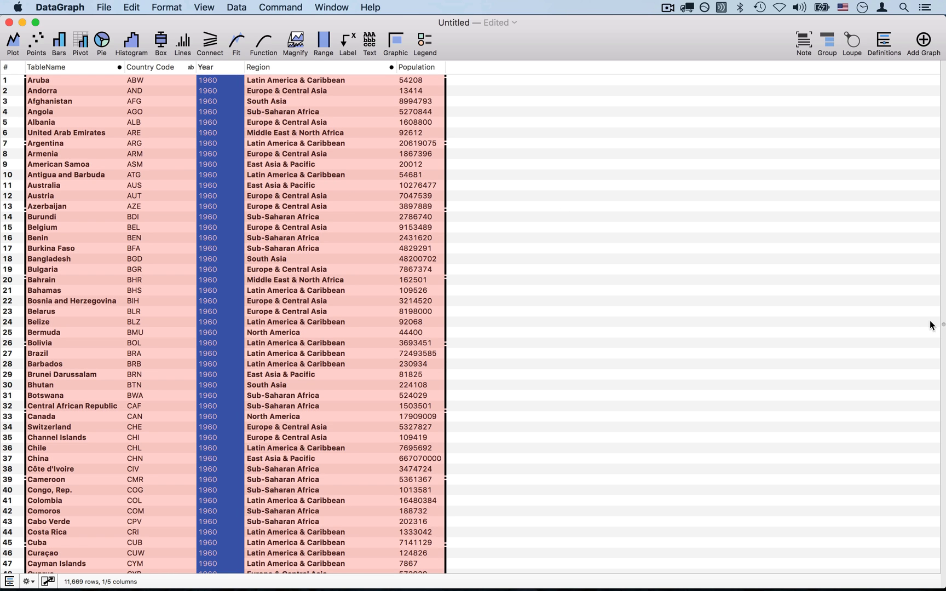
- Reveal the graph area beside the data table and delete the empty Plot command
{"action": "left_click_drag", "start_coordinate": [942, 323], "coordinate": [479, 311]}
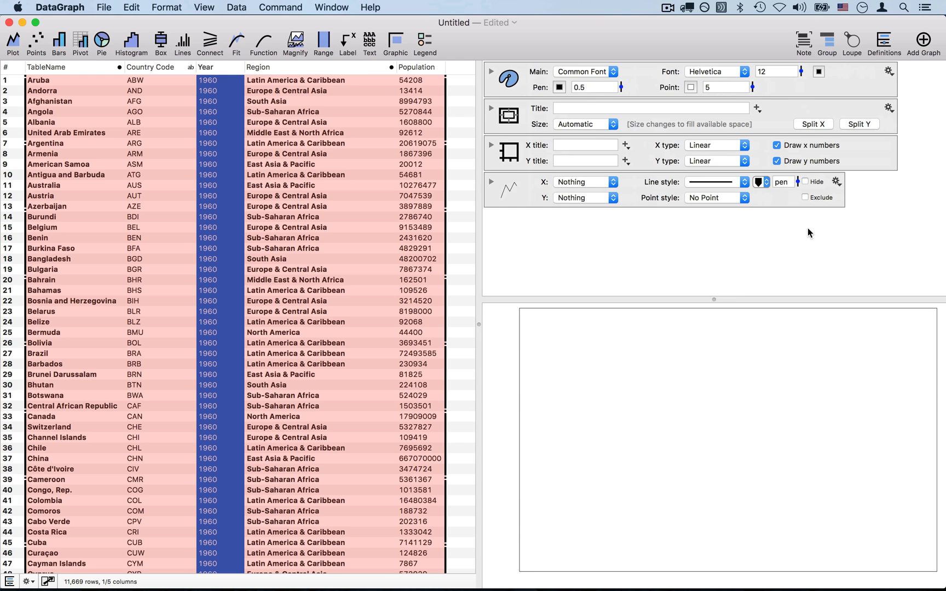
{"action": "left_click", "coordinate": [817, 190]}
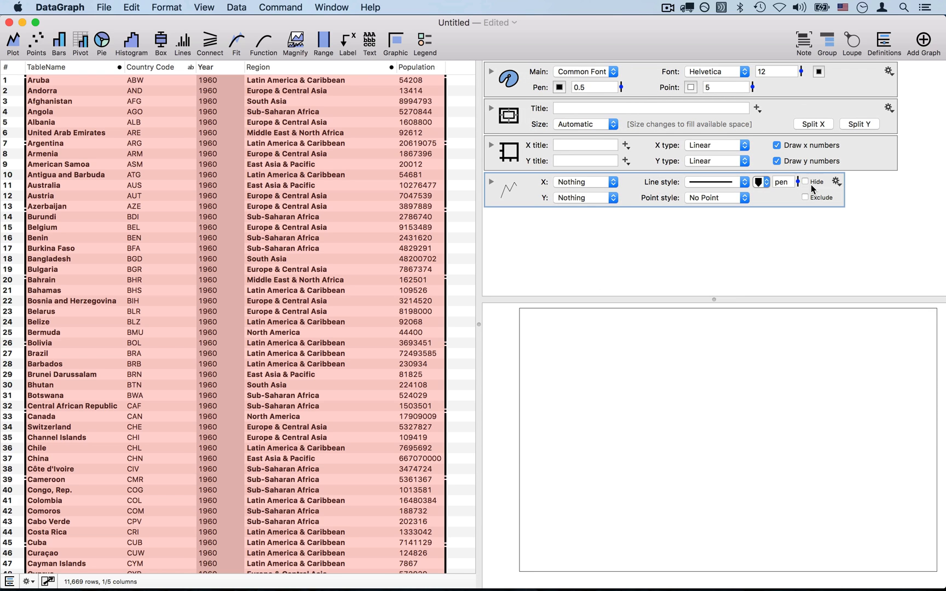
{"action": "key", "text": "Delete"}
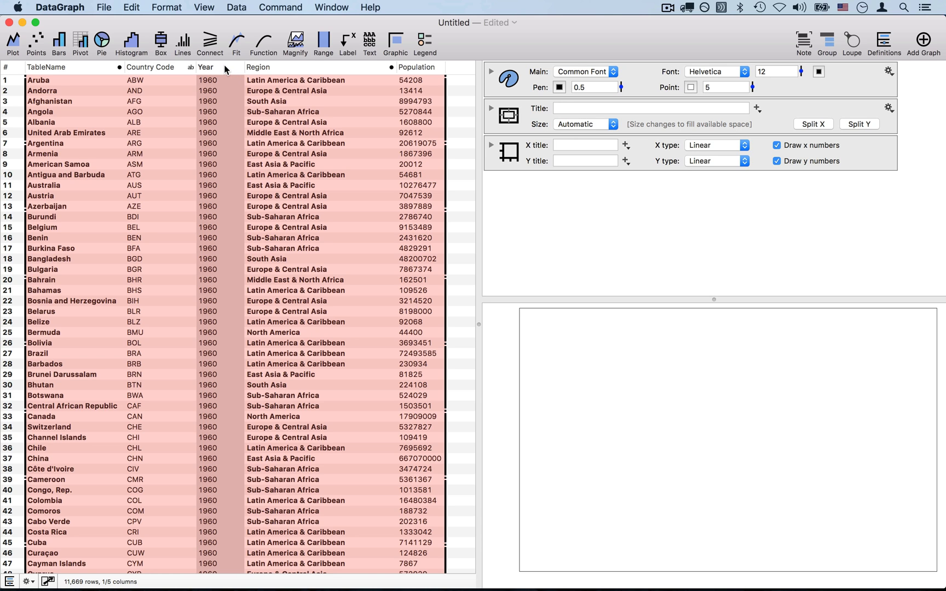
- Create a Pivot graph from the Year, Region and Population columns and set its type to X Stacked
{"action": "left_click", "coordinate": [272, 67]}
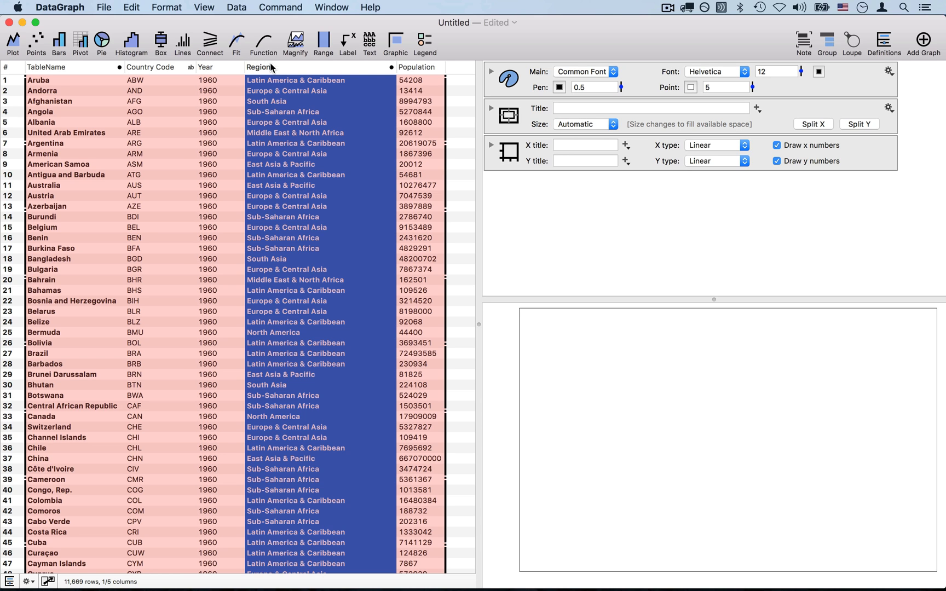
{"action": "left_click", "coordinate": [416, 67]}
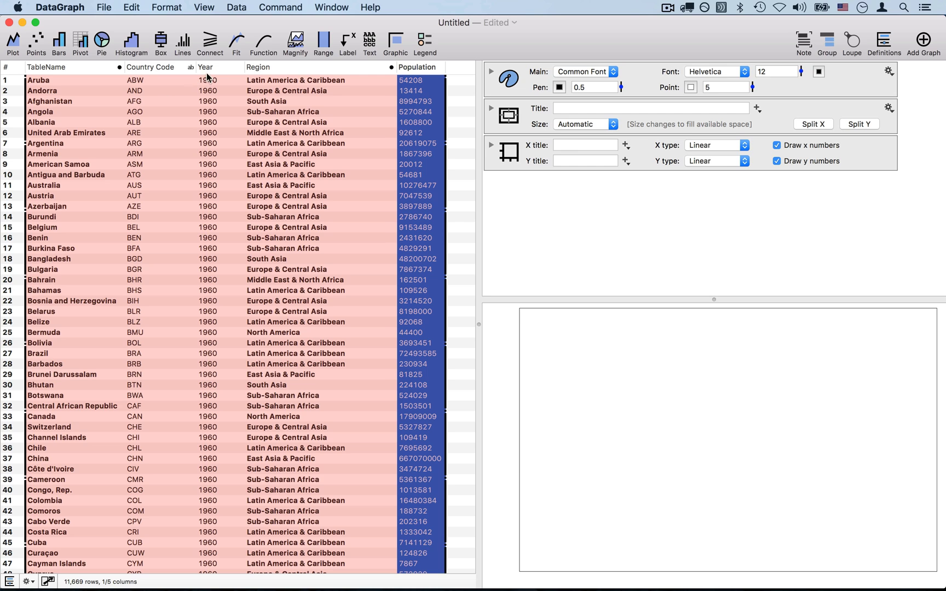
{"action": "left_click", "coordinate": [209, 67]}
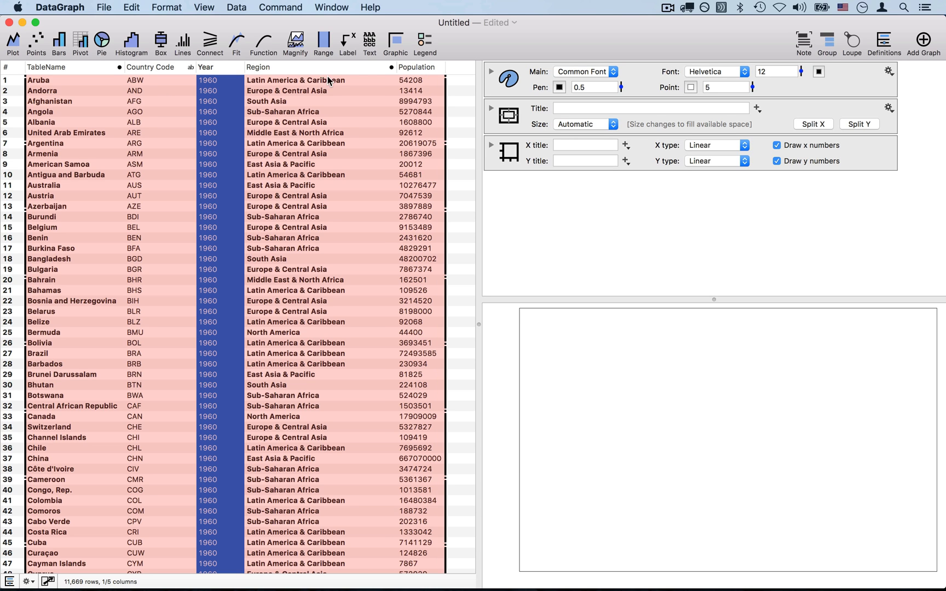
{"action": "left_click", "coordinate": [309, 67]}
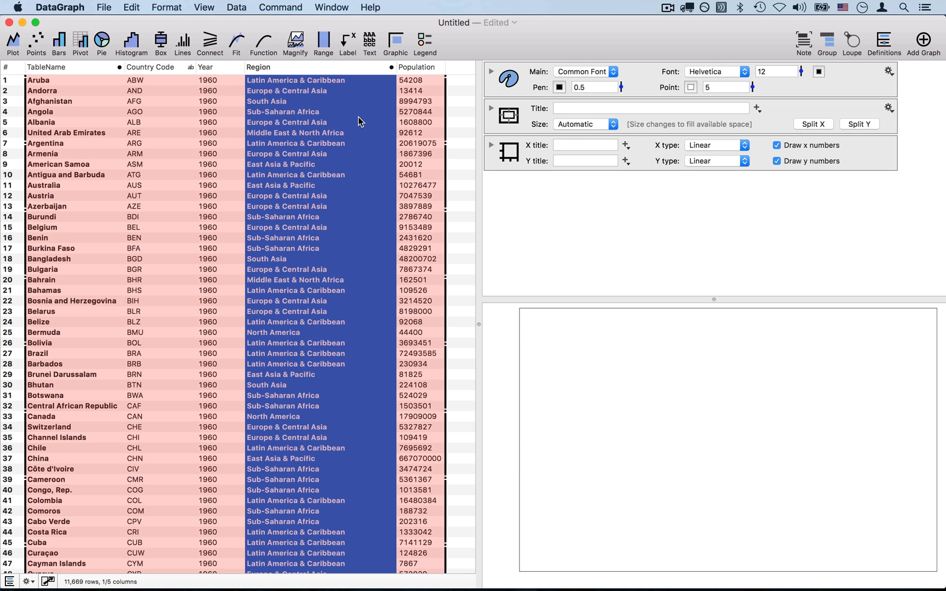
{"action": "left_click", "coordinate": [425, 66]}
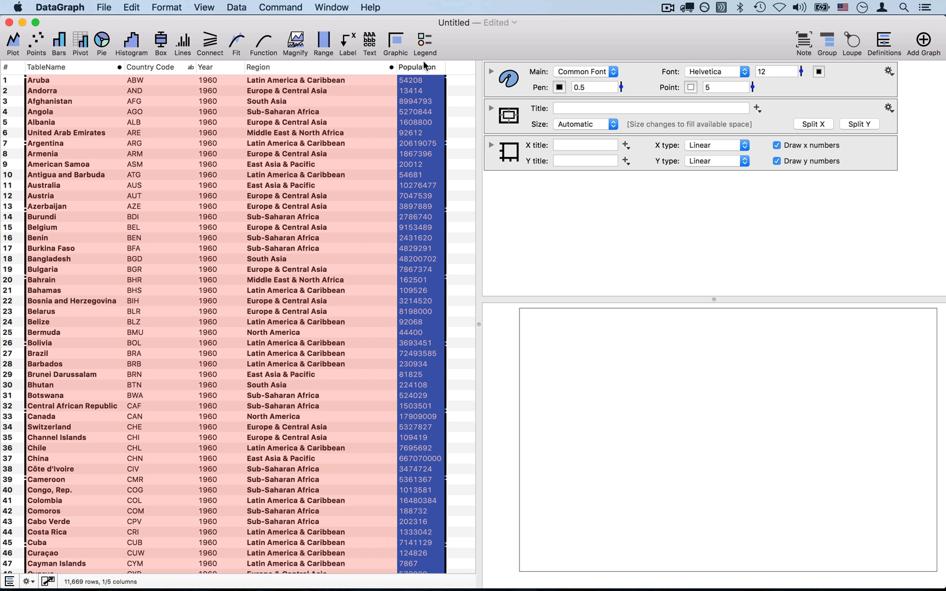
{"action": "left_click", "coordinate": [214, 65]}
{"action": "left_click", "coordinate": [318, 68], "text": "shift"}
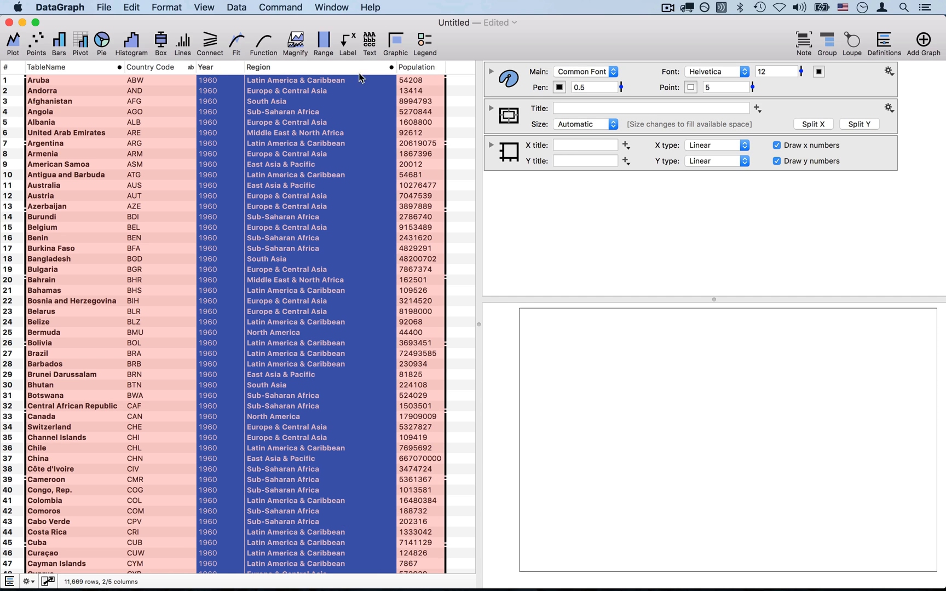
{"action": "left_click", "coordinate": [419, 67], "text": "shift"}
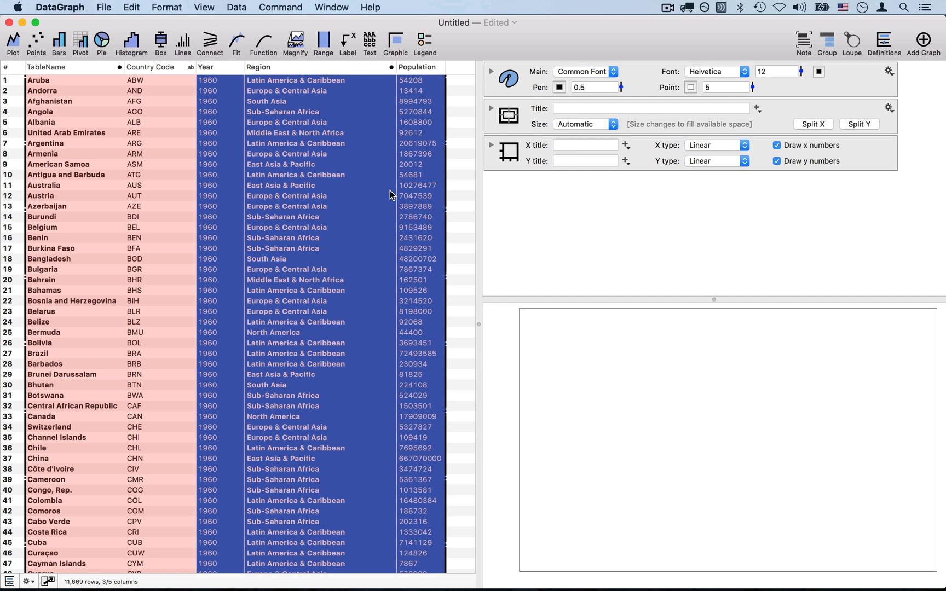
{"action": "left_click", "coordinate": [82, 44]}
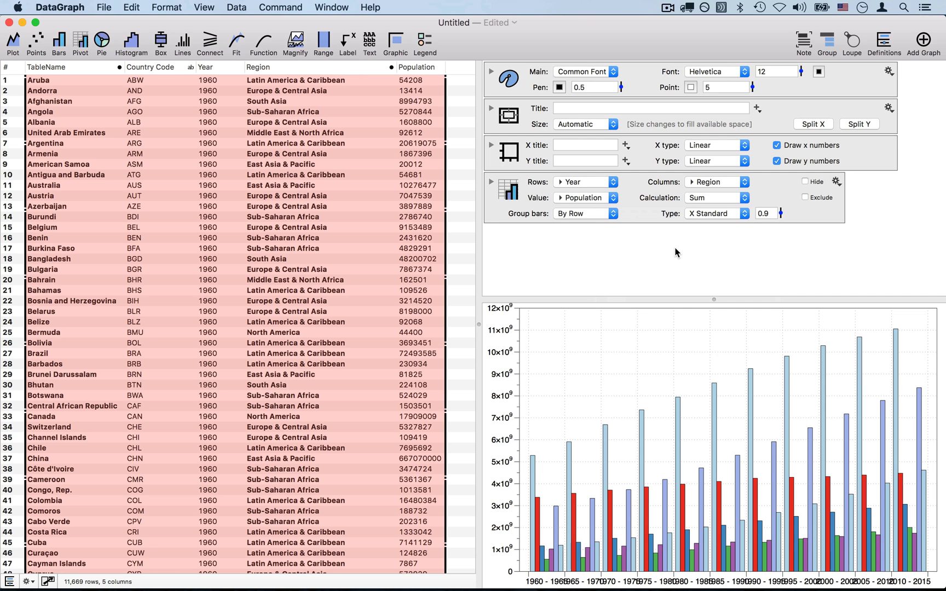
{"action": "left_click", "coordinate": [709, 215]}
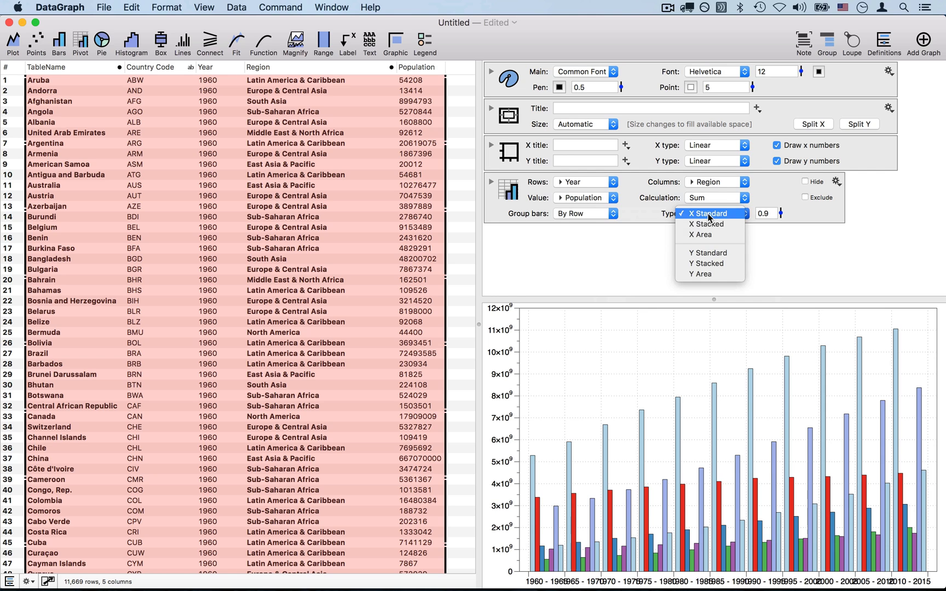
{"action": "left_click", "coordinate": [706, 226]}
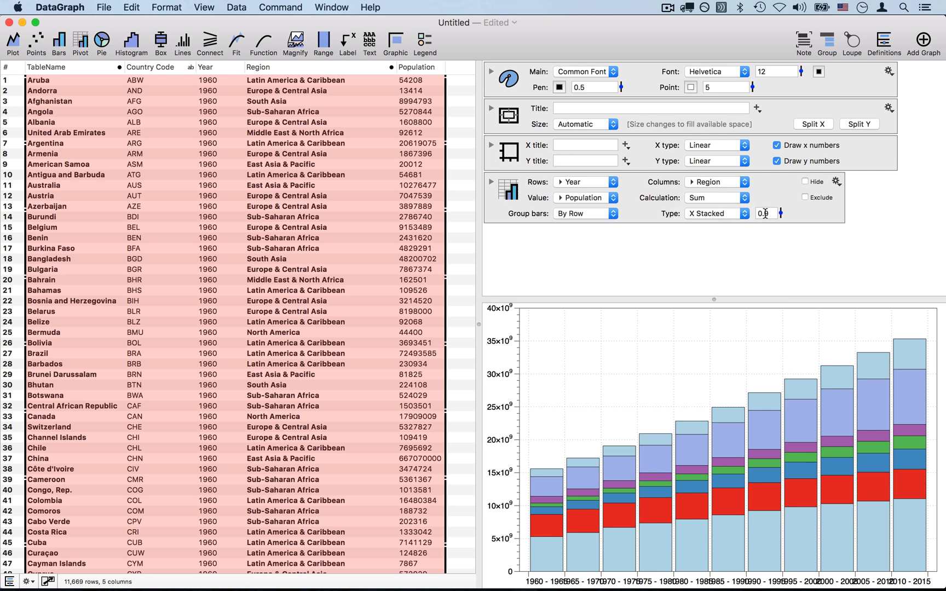
- Try the X Area type on the pivot graph and return it to X Stacked
{"action": "left_click", "coordinate": [712, 214]}
{"action": "left_click", "coordinate": [710, 222]}
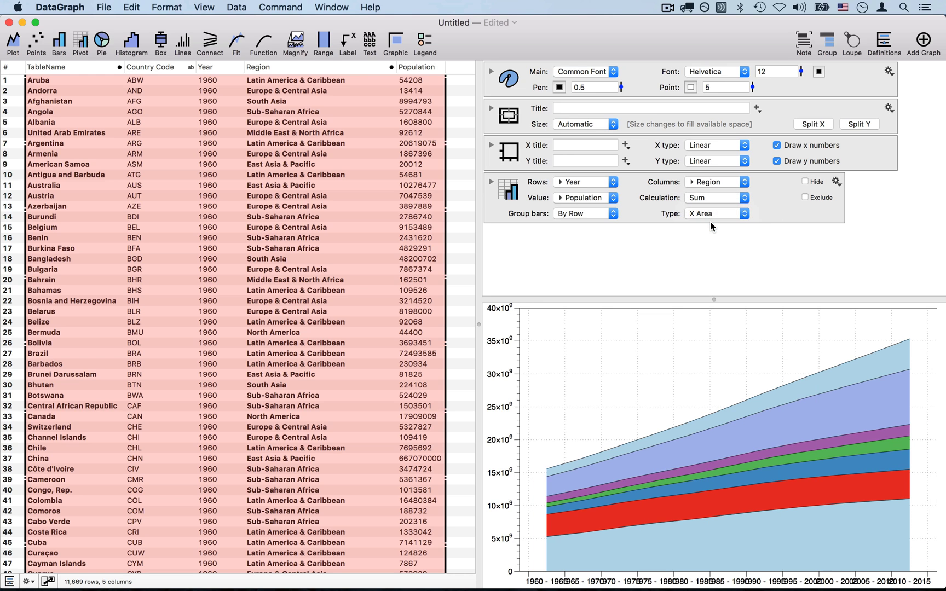
{"action": "left_click", "coordinate": [708, 215]}
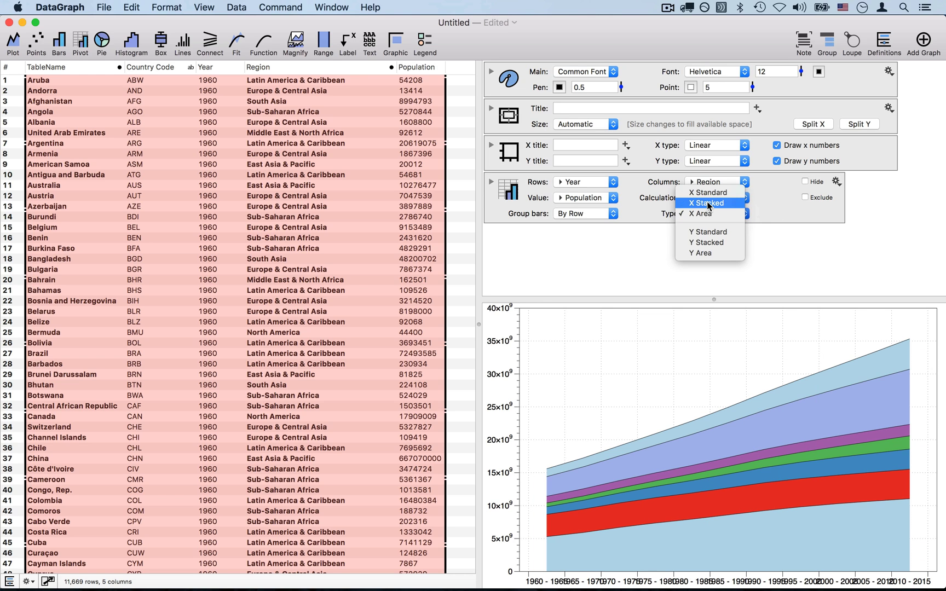
{"action": "left_click", "coordinate": [708, 204]}
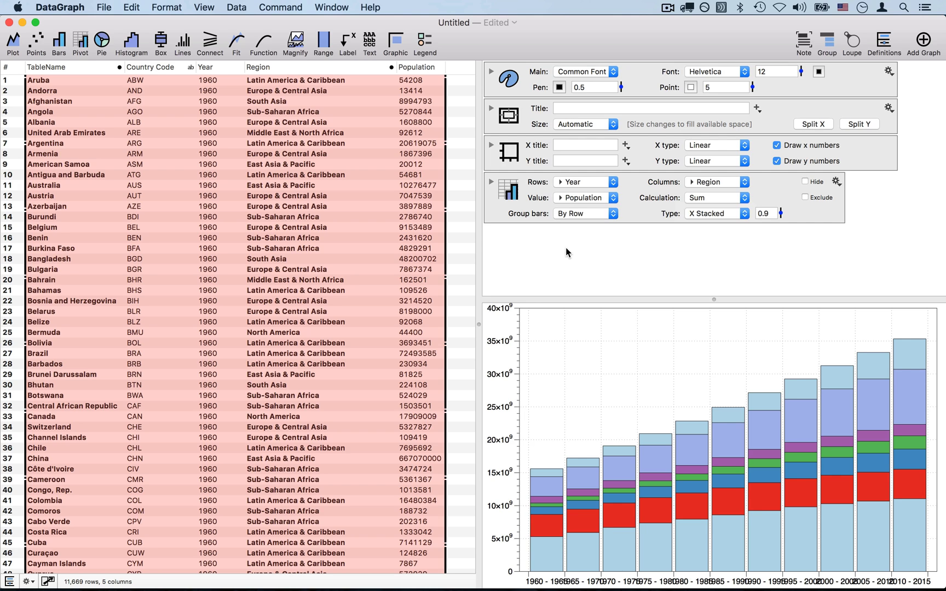
- Expand the pivot command's detailed settings, review its summary table, and map the rows by Unique Values
{"action": "left_click", "coordinate": [491, 183]}
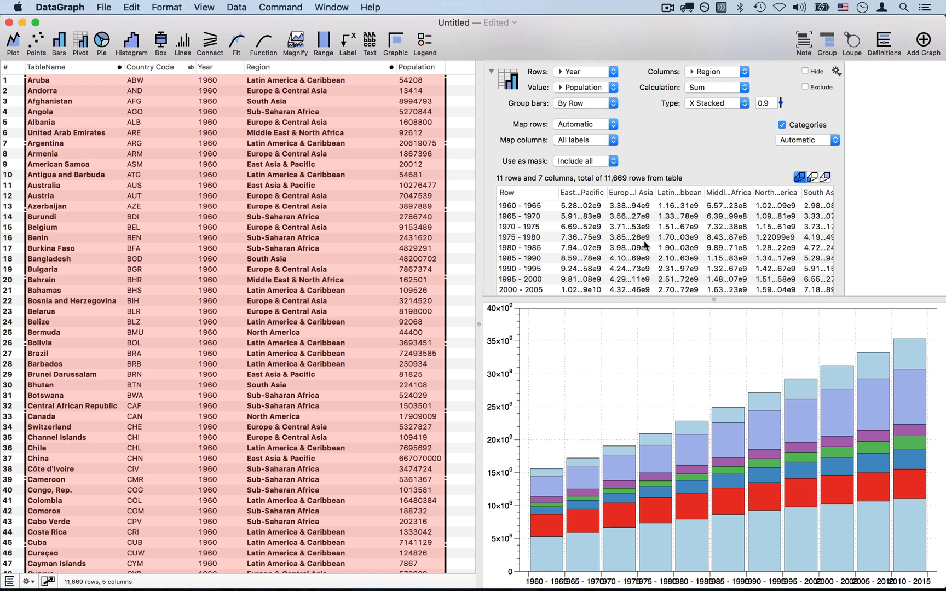
{"action": "scroll", "coordinate": [646, 245], "scroll_direction": "down", "scroll_amount": 3}
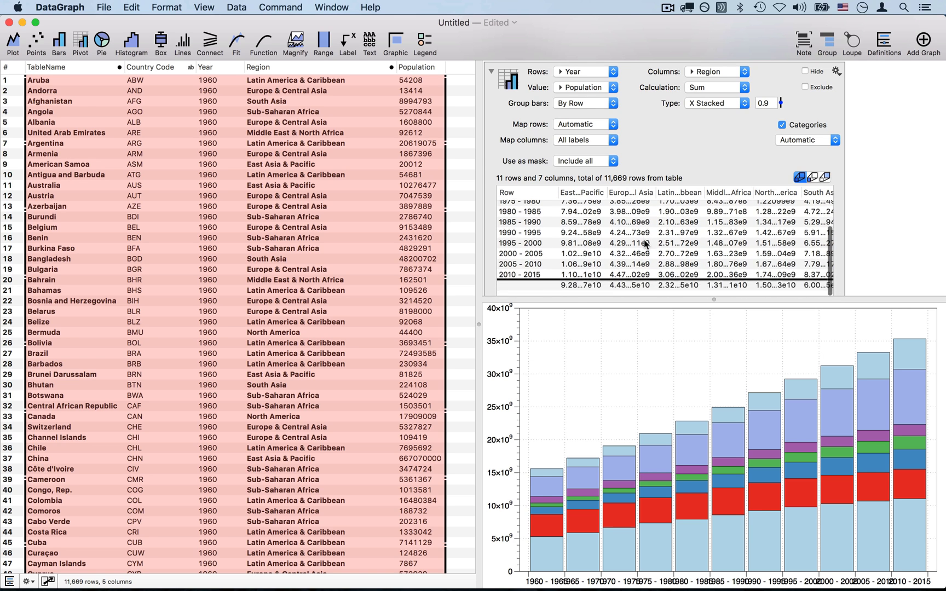
{"action": "scroll", "coordinate": [646, 245], "scroll_direction": "up", "scroll_amount": 4}
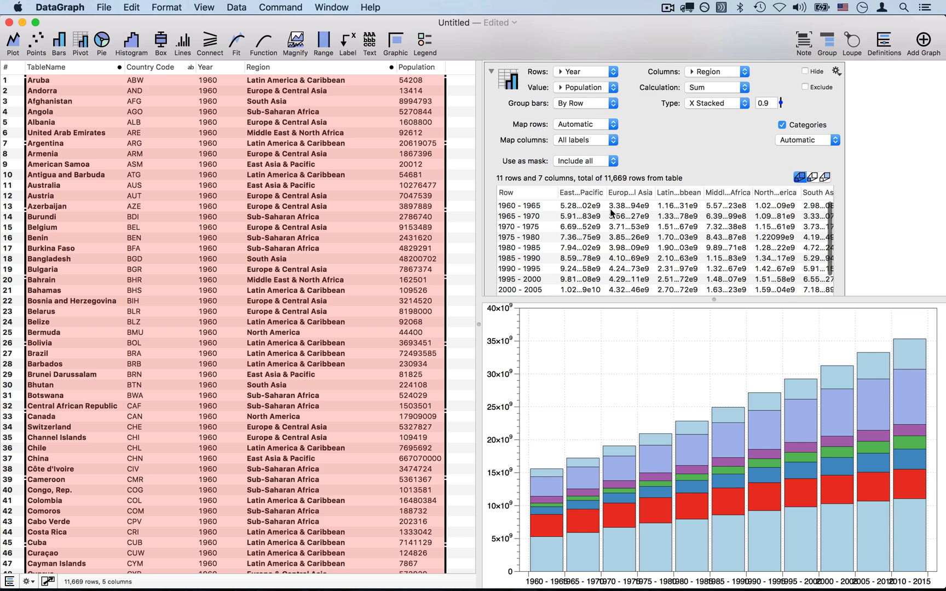
{"action": "left_click", "coordinate": [528, 191]}
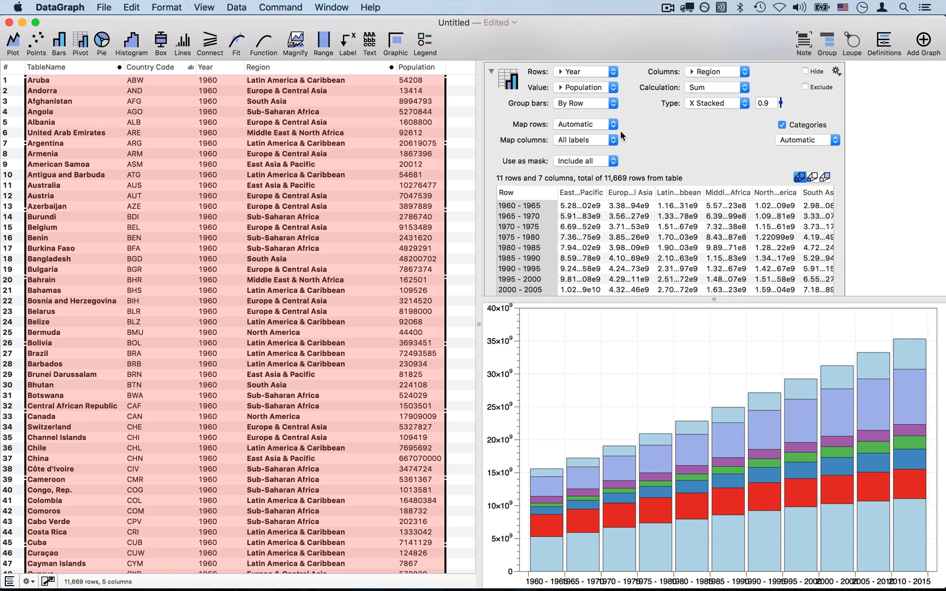
{"action": "scroll", "coordinate": [635, 132], "scroll_direction": "up", "scroll_amount": 2}
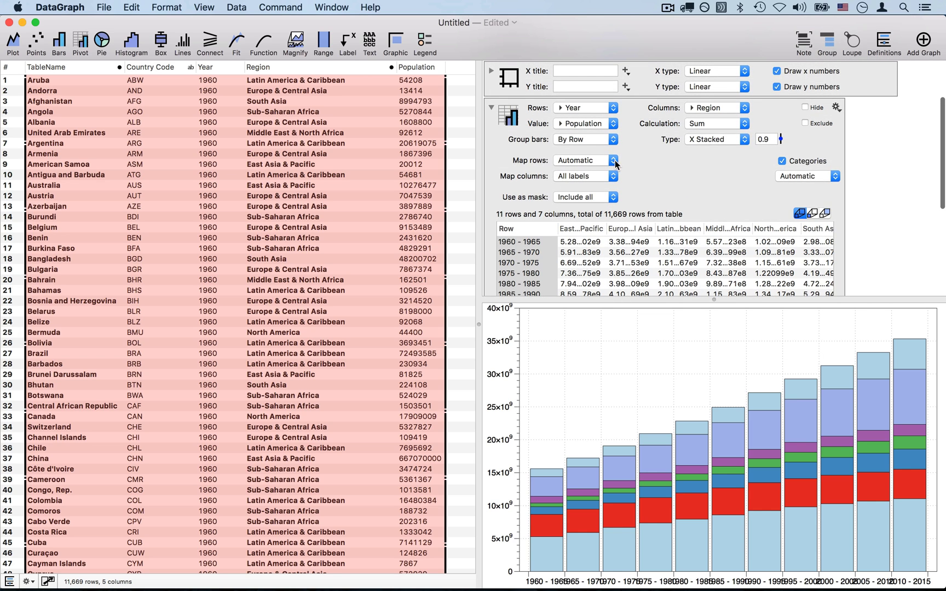
{"action": "left_click", "coordinate": [615, 161]}
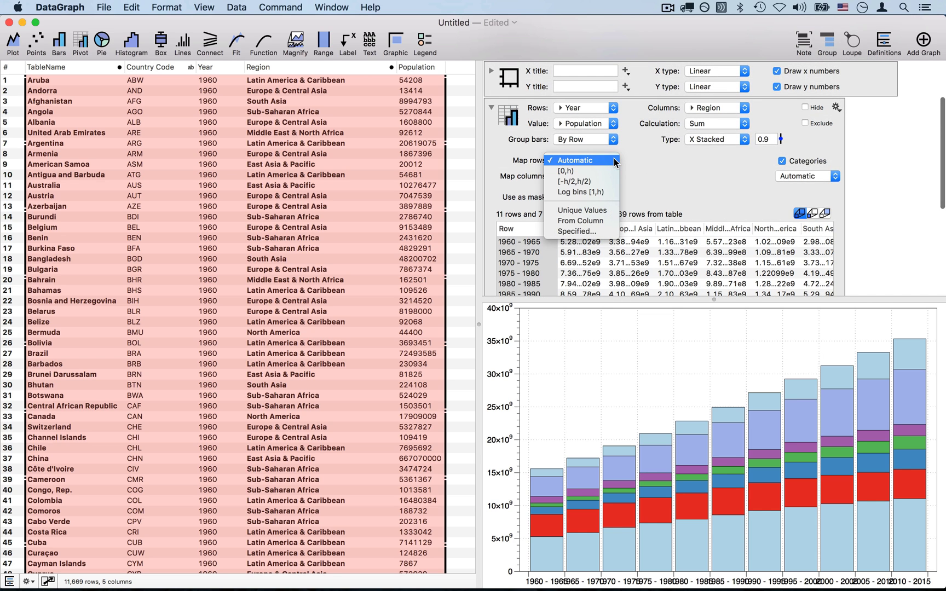
{"action": "left_click", "coordinate": [584, 213]}
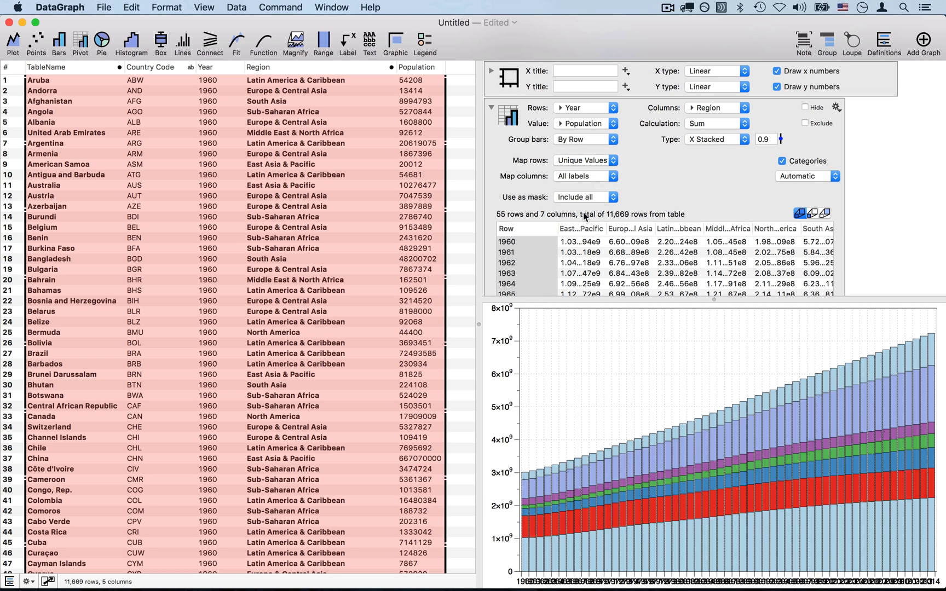
- Turn off Categories for the pivot's year axis and set the bar width to 1
{"action": "left_click", "coordinate": [782, 161]}
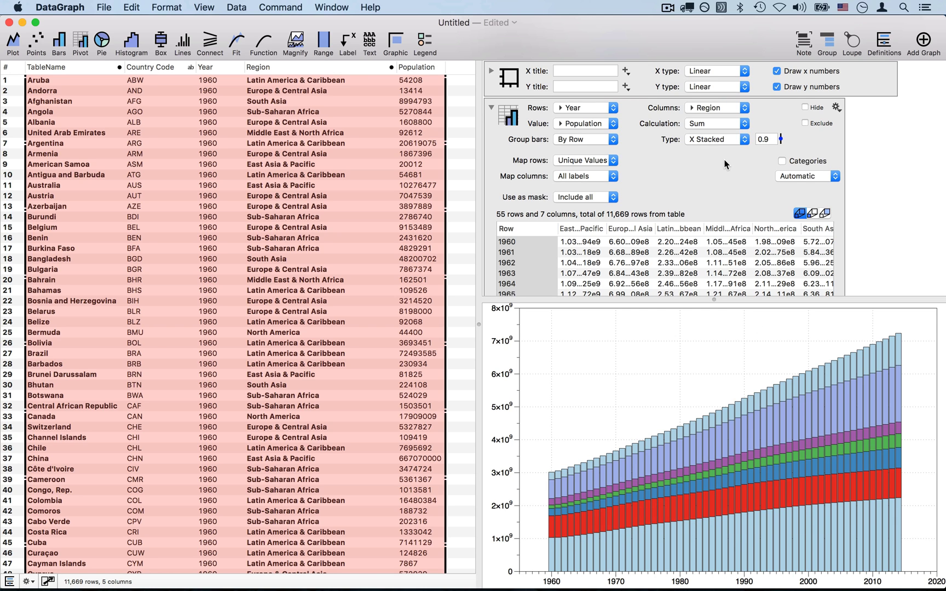
{"action": "left_click", "coordinate": [782, 140]}
{"action": "mouse_move", "coordinate": [781, 141]}
{"action": "left_mouse_down"}
{"action": "mouse_move", "coordinate": [782, 156]}
{"action": "mouse_move", "coordinate": [783, 125]}
{"action": "left_mouse_up"}
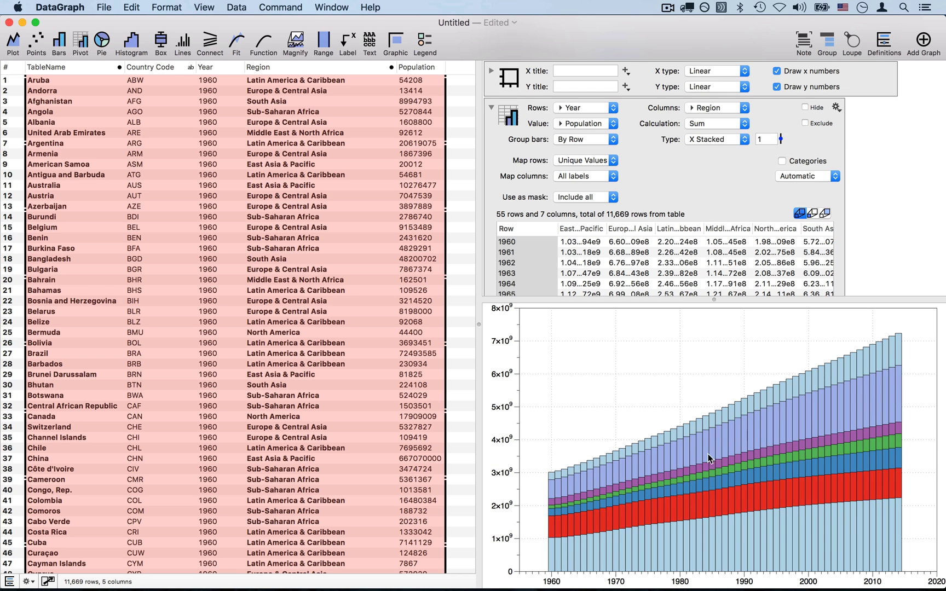
- Sort the pivot's region columns in Increasing order and inspect the stacked segments for several years
{"action": "mouse_move", "coordinate": [714, 511]}
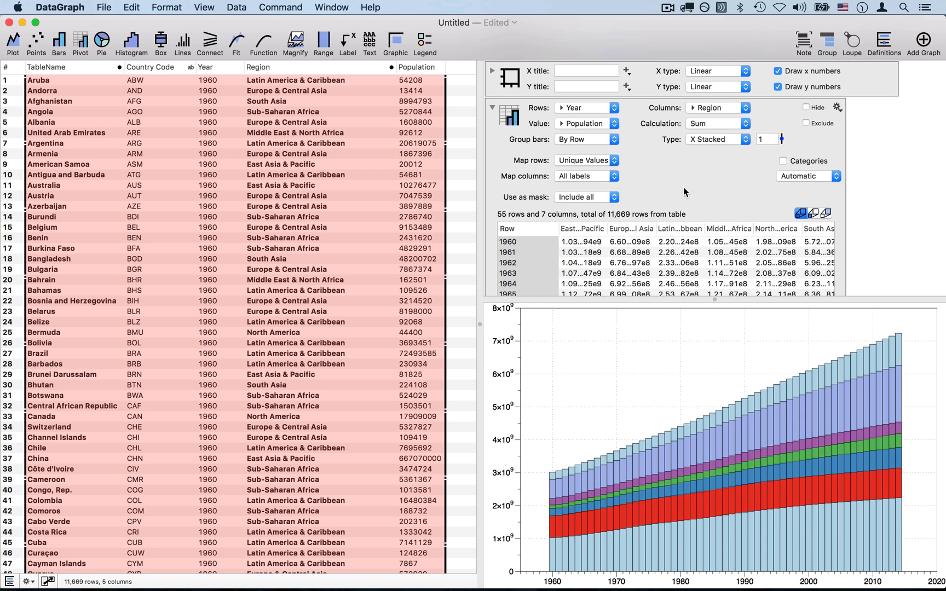
{"action": "left_click", "coordinate": [792, 175]}
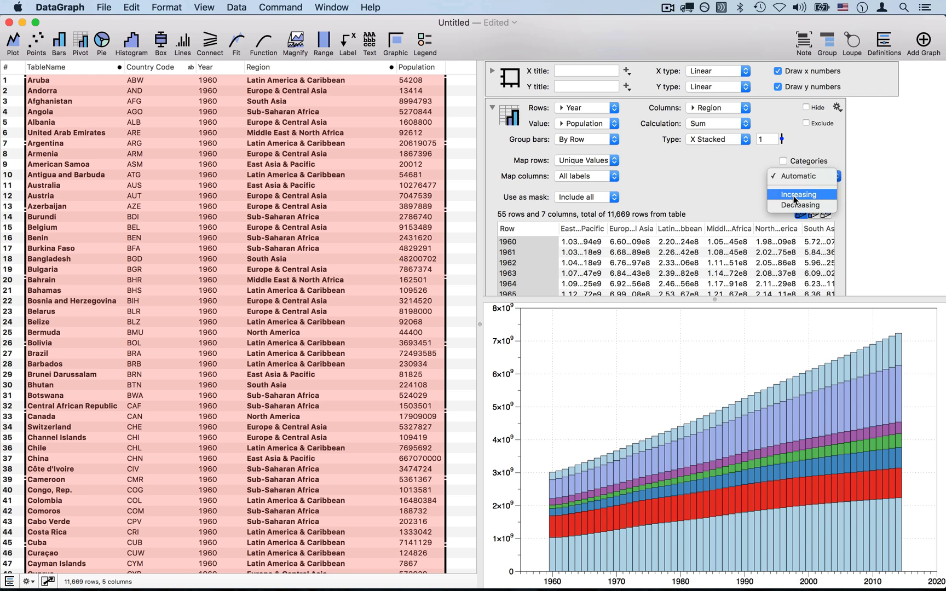
{"action": "left_click", "coordinate": [796, 197]}
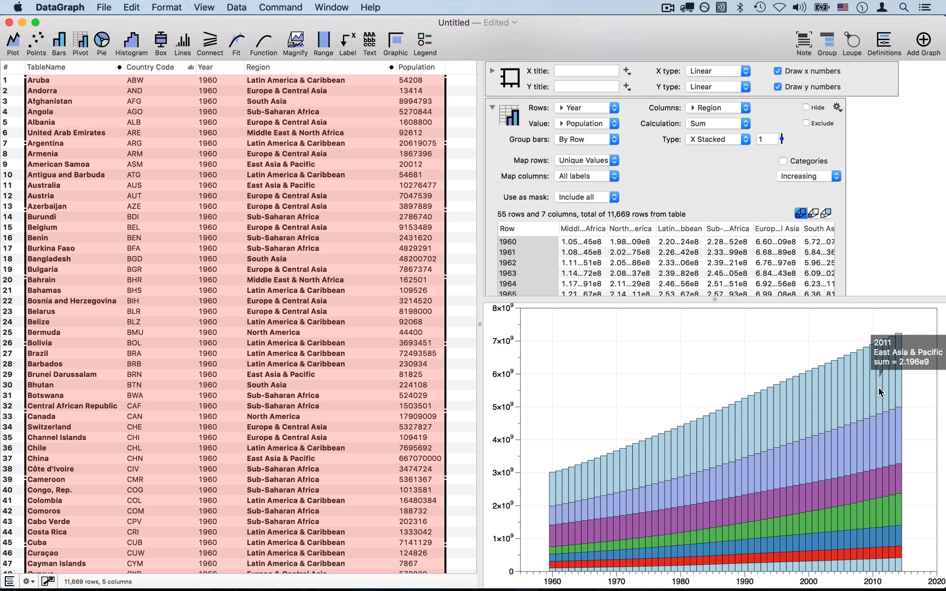
{"action": "mouse_move", "coordinate": [795, 416]}
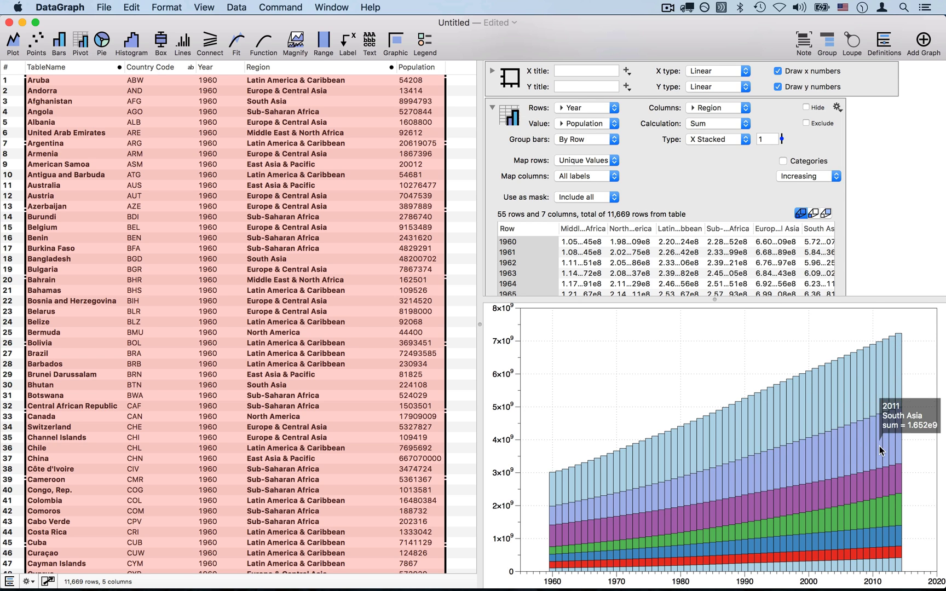
{"action": "mouse_move", "coordinate": [752, 492]}
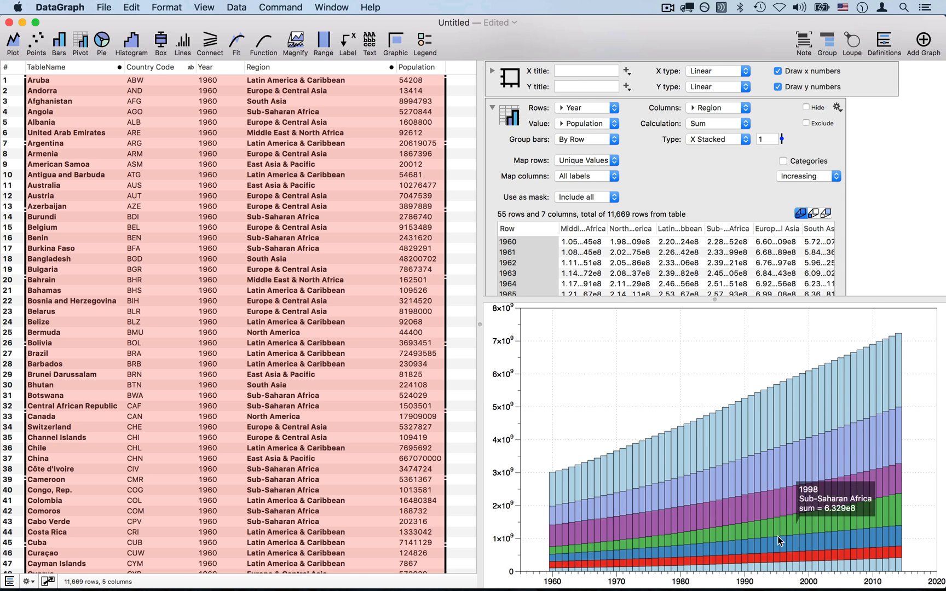
{"action": "mouse_move", "coordinate": [846, 525]}
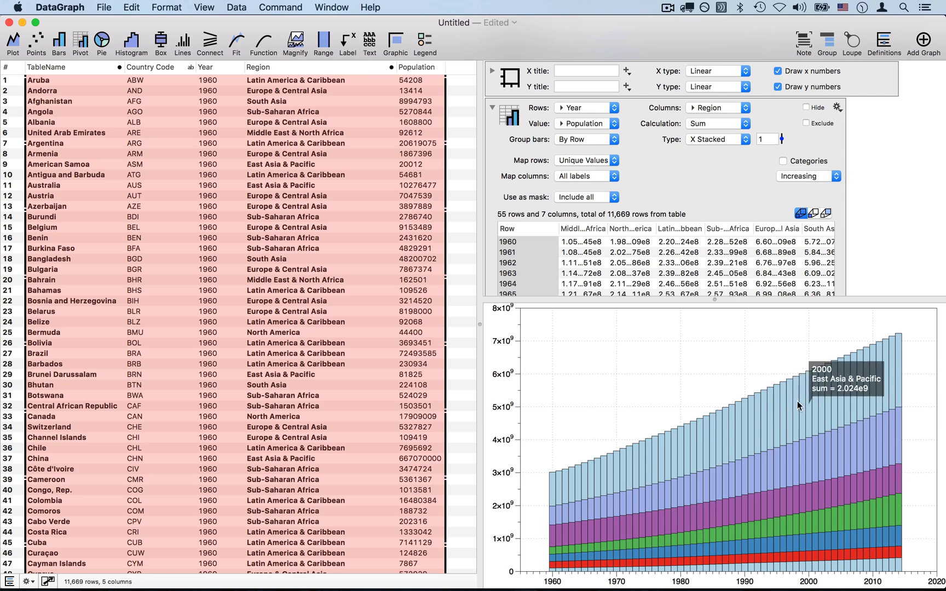
{"action": "mouse_move", "coordinate": [827, 408]}
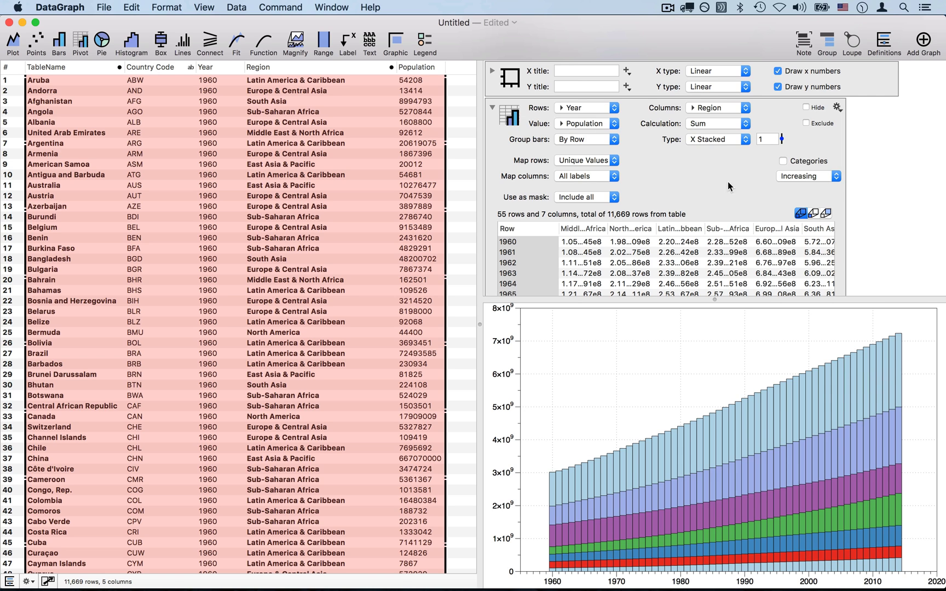
- Add a legend of the regions and place it to the right of the graph
{"action": "left_click", "coordinate": [427, 42]}
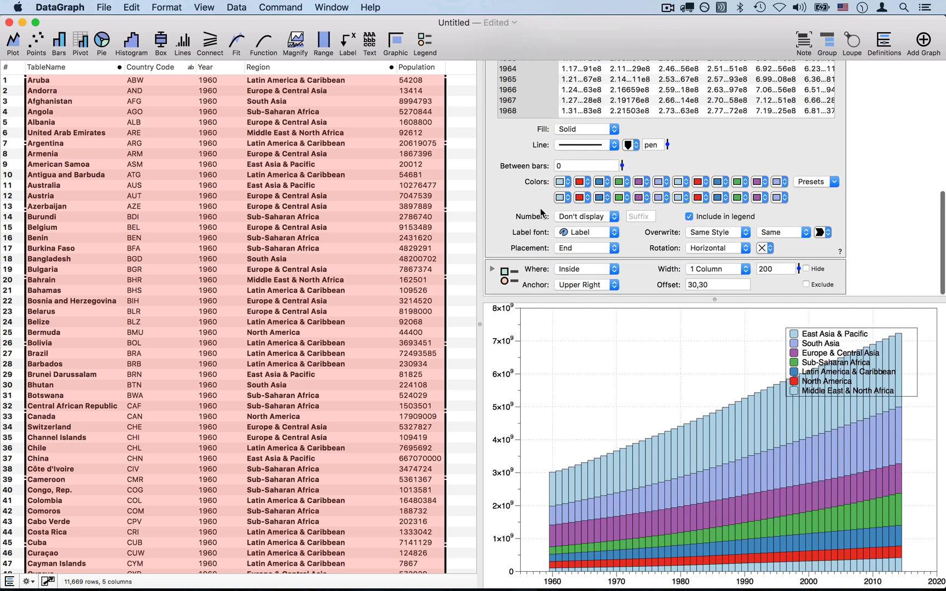
{"action": "left_click", "coordinate": [590, 269]}
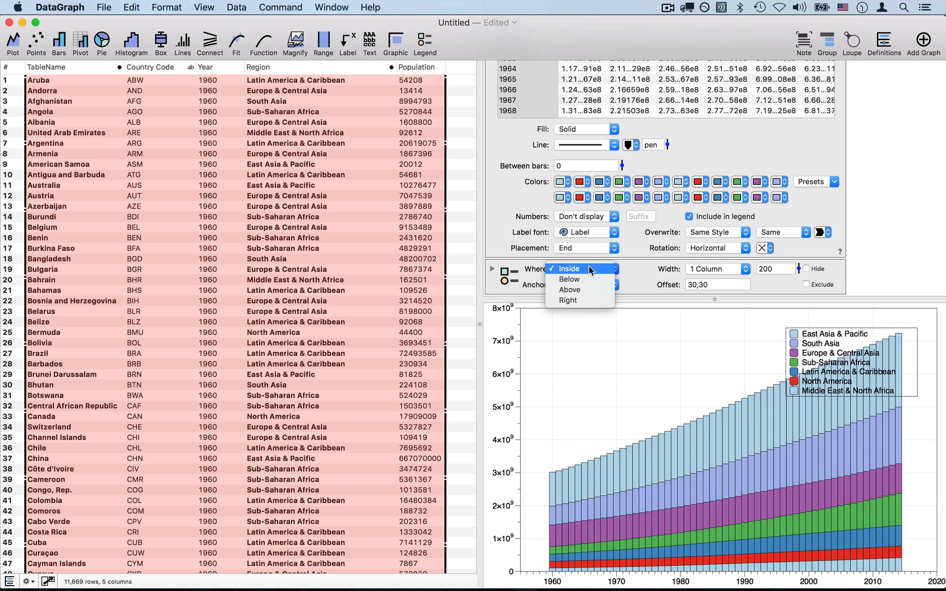
{"action": "left_click", "coordinate": [575, 300]}
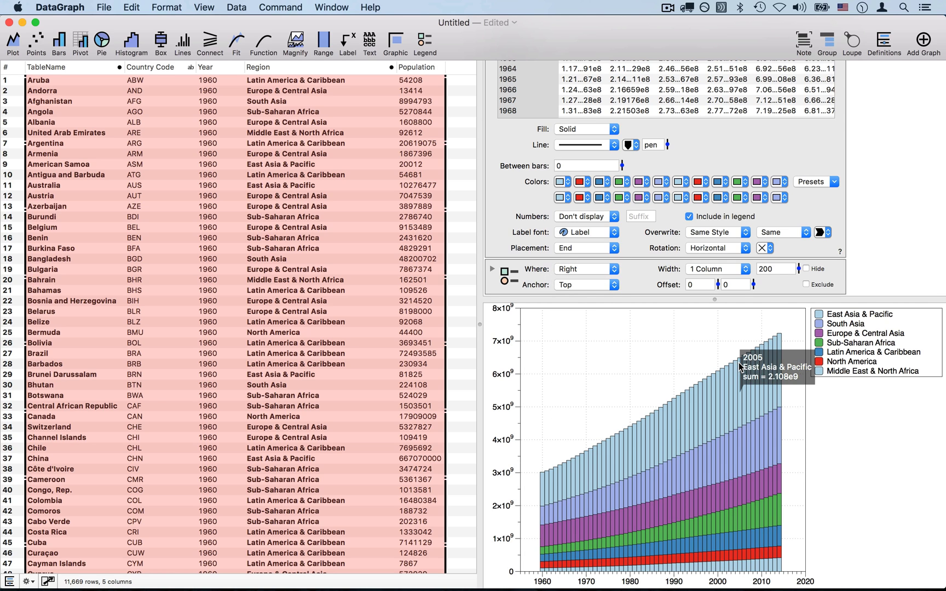
- Title the graph "World Population"
{"action": "scroll", "coordinate": [607, 143], "scroll_direction": "up", "scroll_amount": 10}
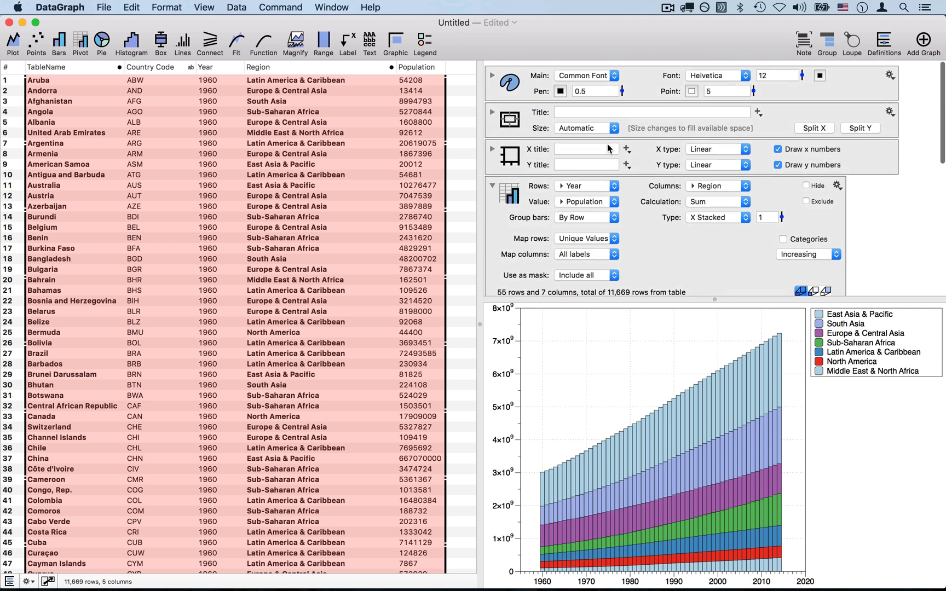
{"action": "left_click", "coordinate": [582, 114]}
{"action": "type", "text": "Wo"}
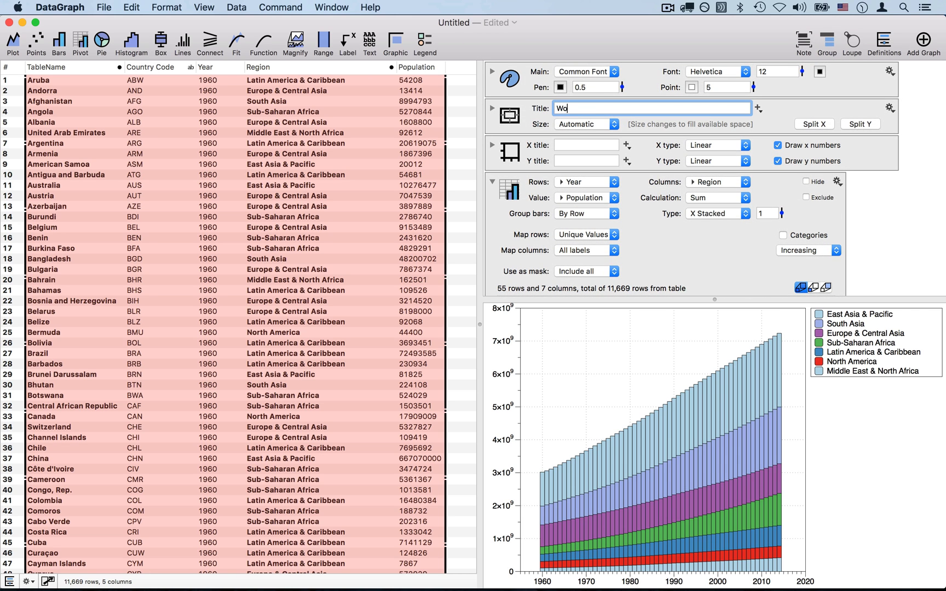
{"action": "type", "text": "rld Population"}
{"action": "left_click", "coordinate": [770, 120]}
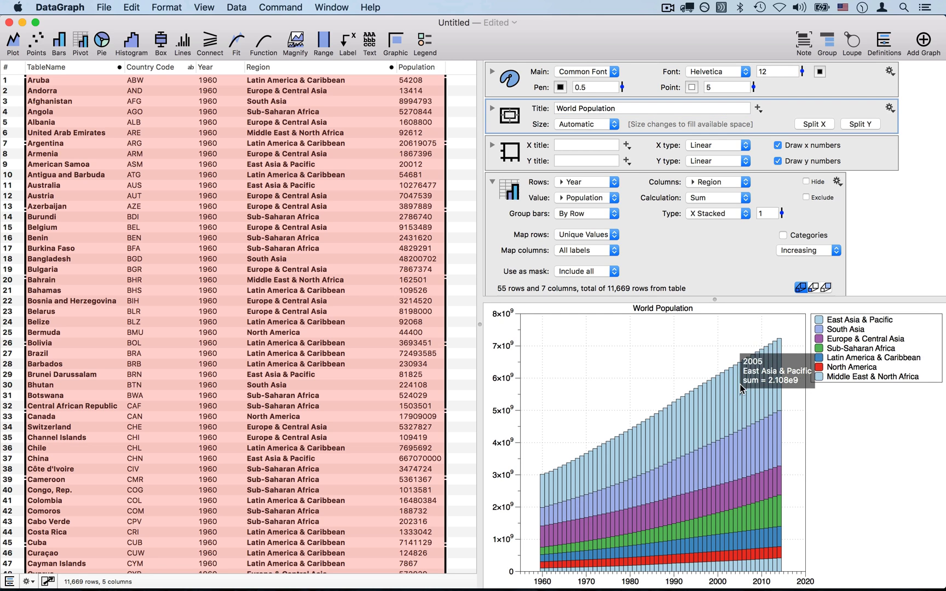
- Inspect values of the stacked bars, hide the hover information, and show it again
{"action": "mouse_move", "coordinate": [747, 419]}
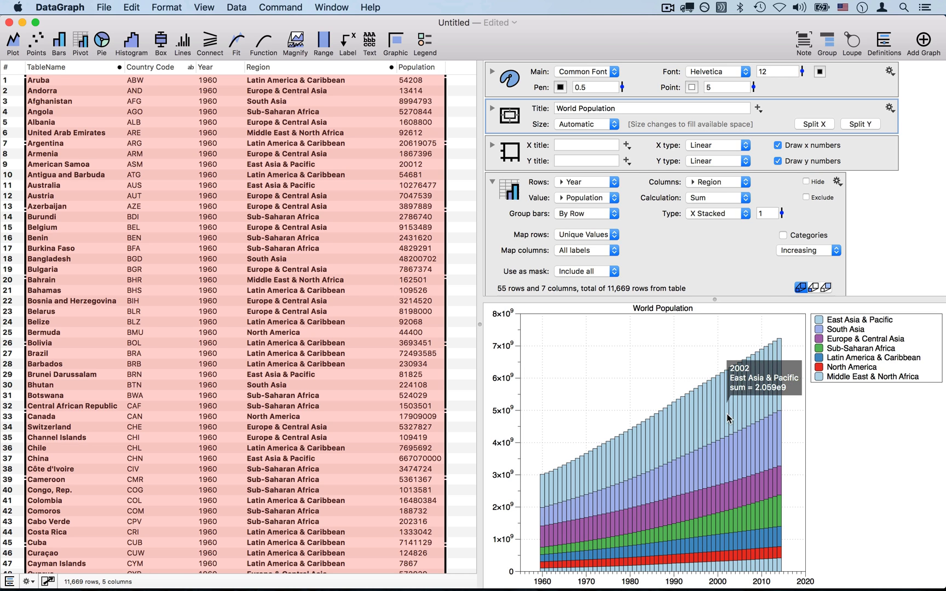
{"action": "mouse_move", "coordinate": [717, 417]}
{"action": "mouse_move", "coordinate": [721, 474]}
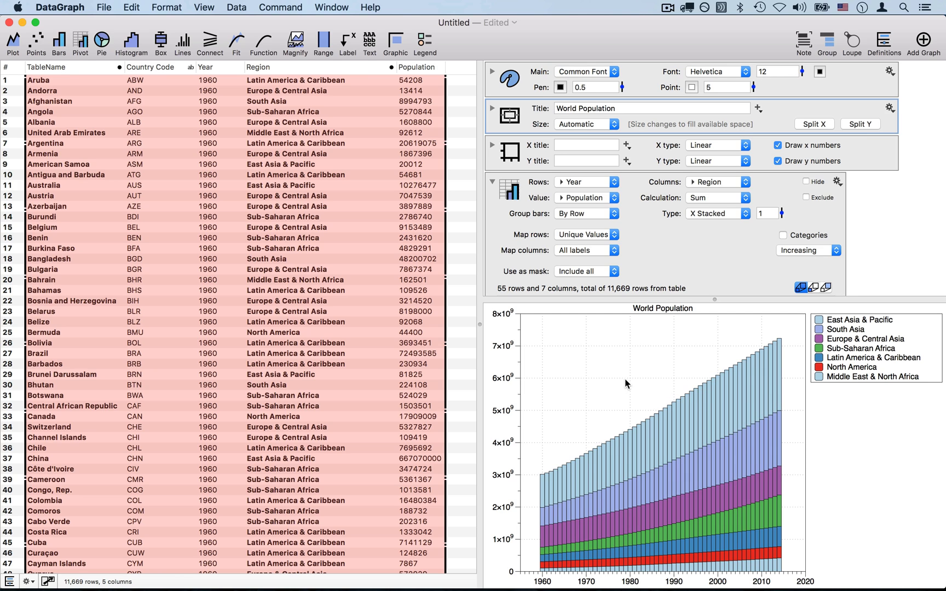
{"action": "left_click", "coordinate": [276, 9]}
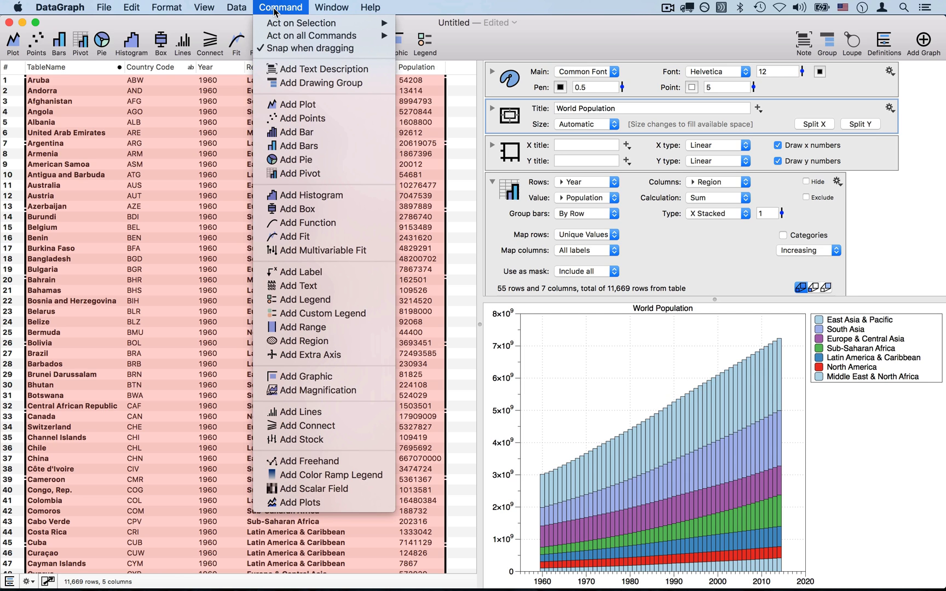
{"action": "mouse_move", "coordinate": [245, 10]}
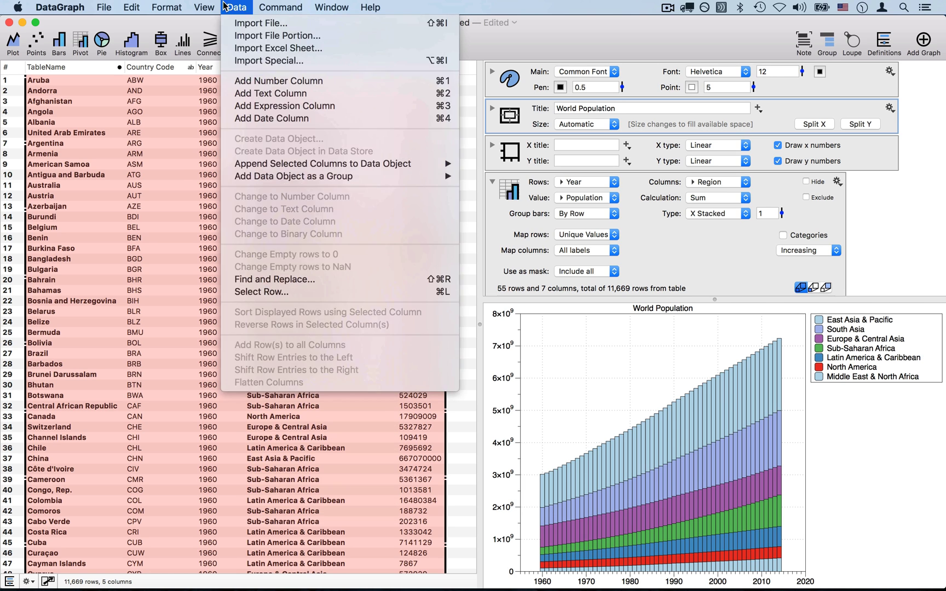
{"action": "mouse_move", "coordinate": [205, 7]}
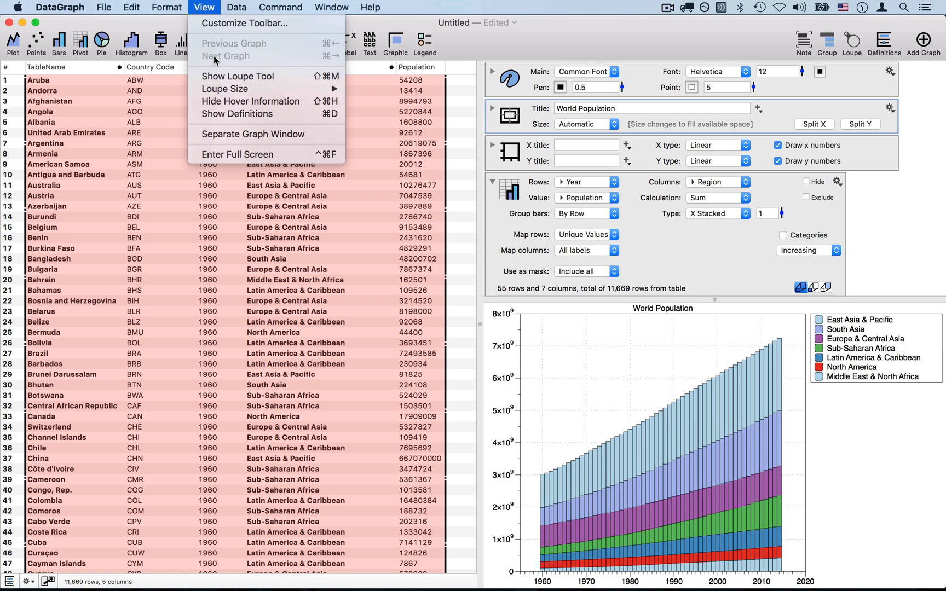
{"action": "left_click", "coordinate": [277, 106]}
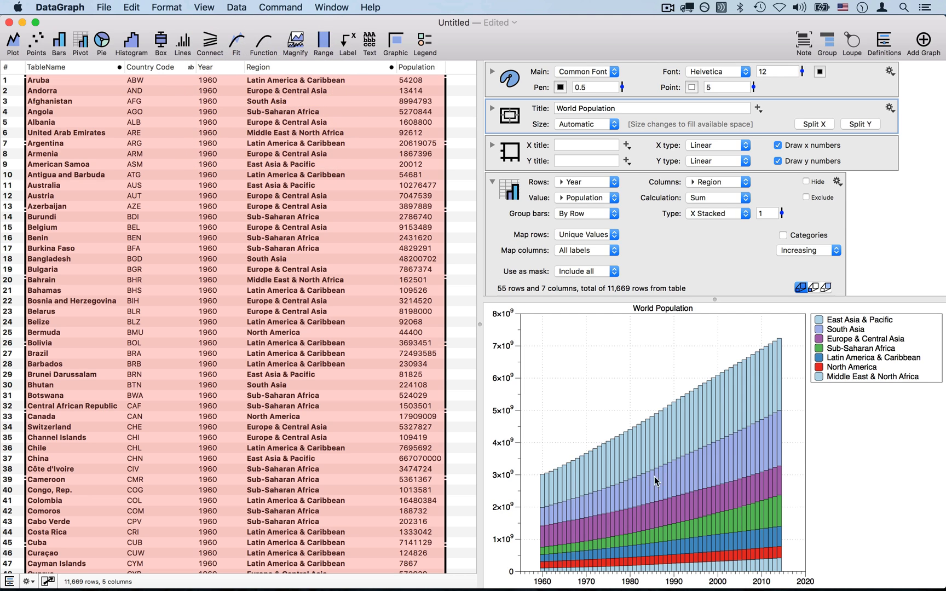
{"action": "left_click", "coordinate": [203, 12]}
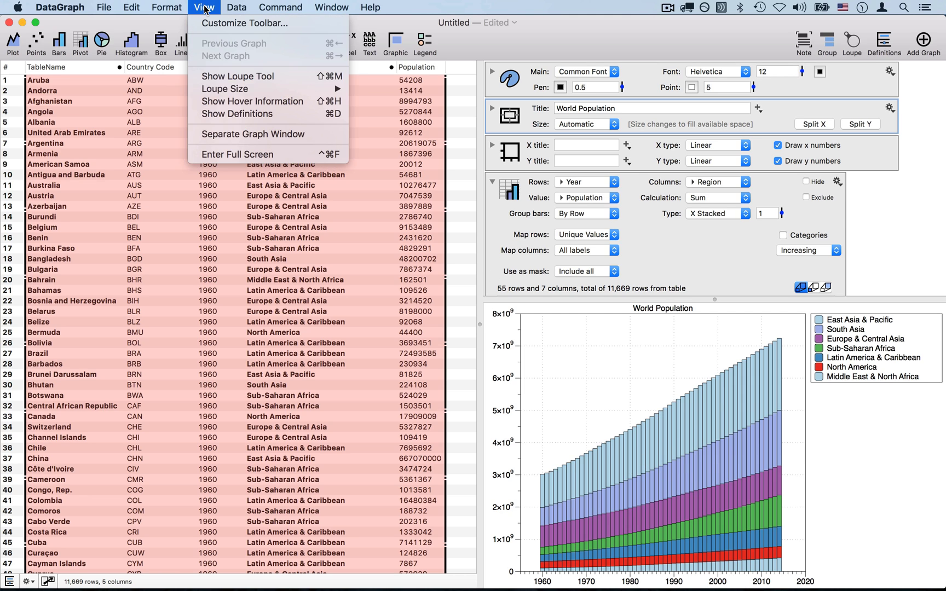
{"action": "left_click", "coordinate": [231, 103]}
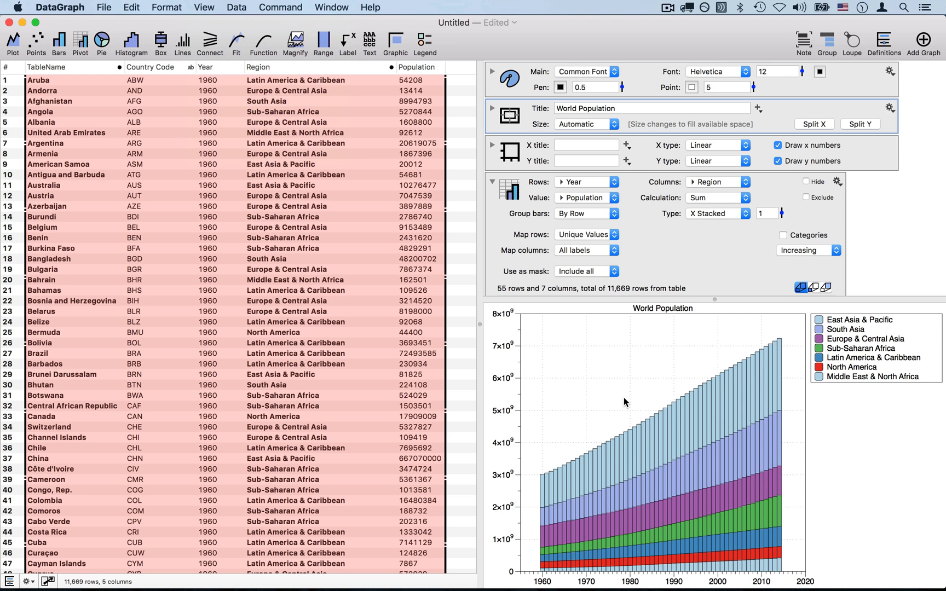
{"action": "mouse_move", "coordinate": [687, 449]}
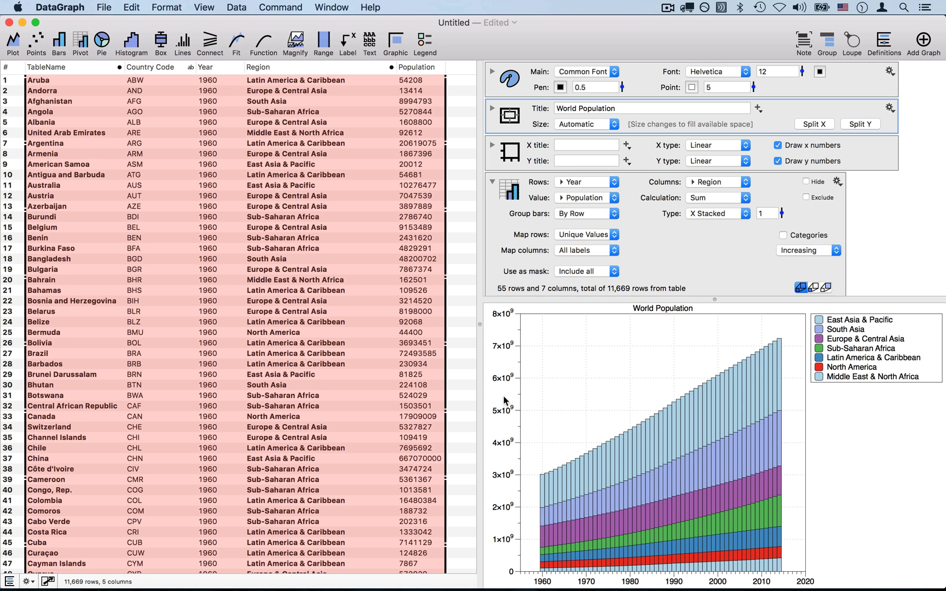
- Collapse the pivot command's detailed settings
{"action": "left_click", "coordinate": [492, 181]}
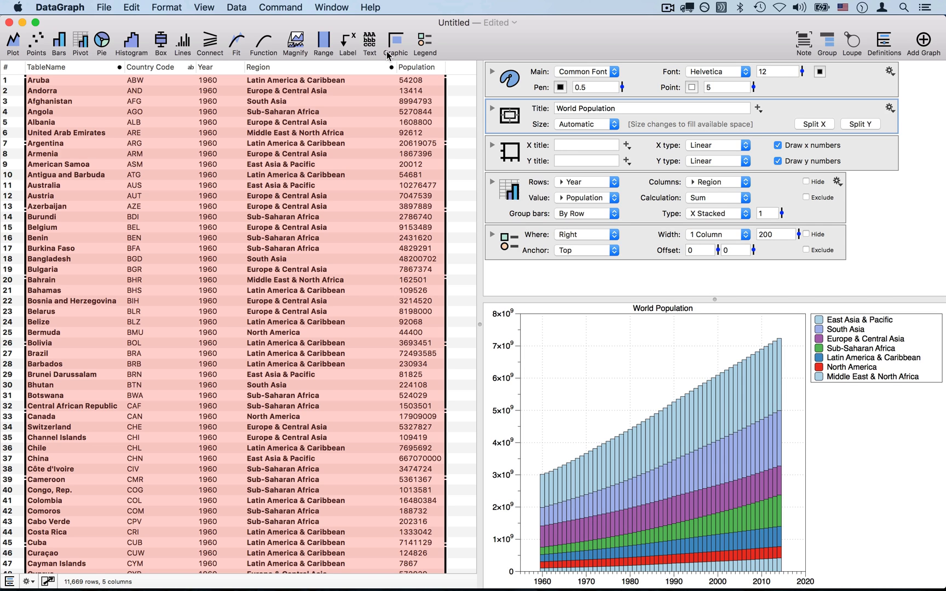
- Add an extra axis to the graph and set its type to Y Axis
{"action": "left_click", "coordinate": [279, 8]}
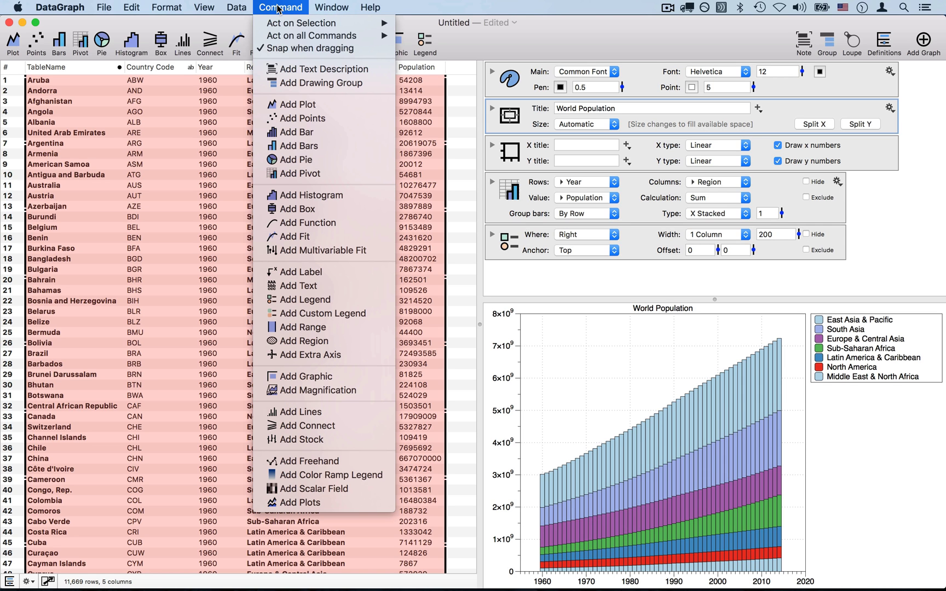
{"action": "left_click", "coordinate": [320, 355]}
{"action": "scroll", "coordinate": [638, 284], "scroll_direction": "down", "scroll_amount": 1}
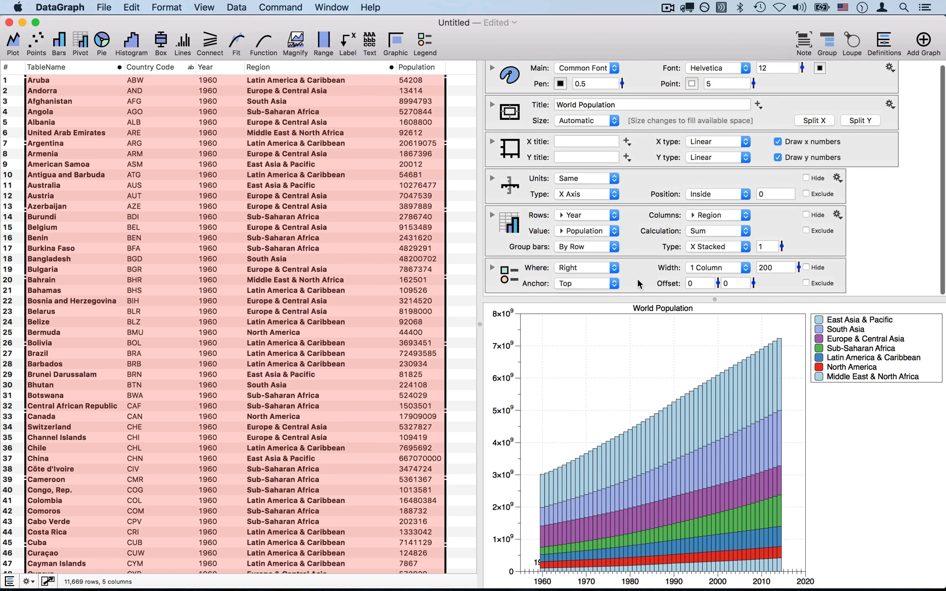
{"action": "scroll", "coordinate": [638, 283], "scroll_direction": "up", "scroll_amount": 1}
{"action": "left_click", "coordinate": [644, 190]}
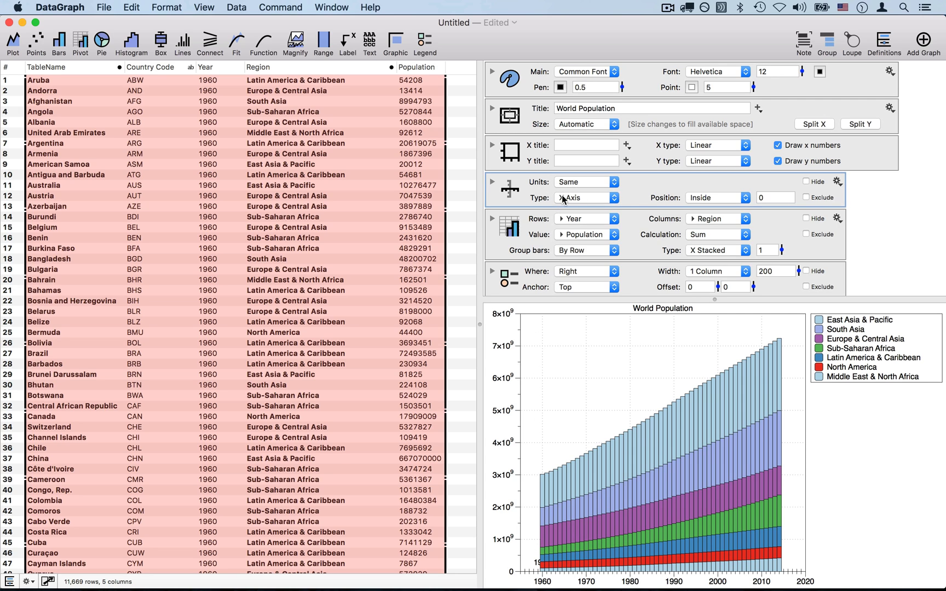
{"action": "left_click", "coordinate": [564, 199]}
{"action": "left_click", "coordinate": [567, 209]}
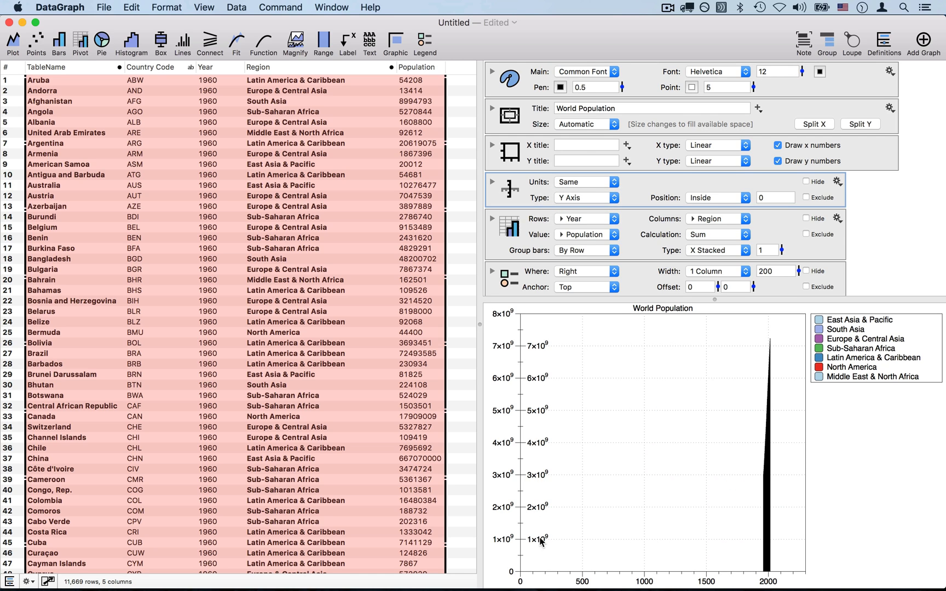
- Position the extra axis at the left of the graph with an offset of 9
{"action": "left_click", "coordinate": [715, 201]}
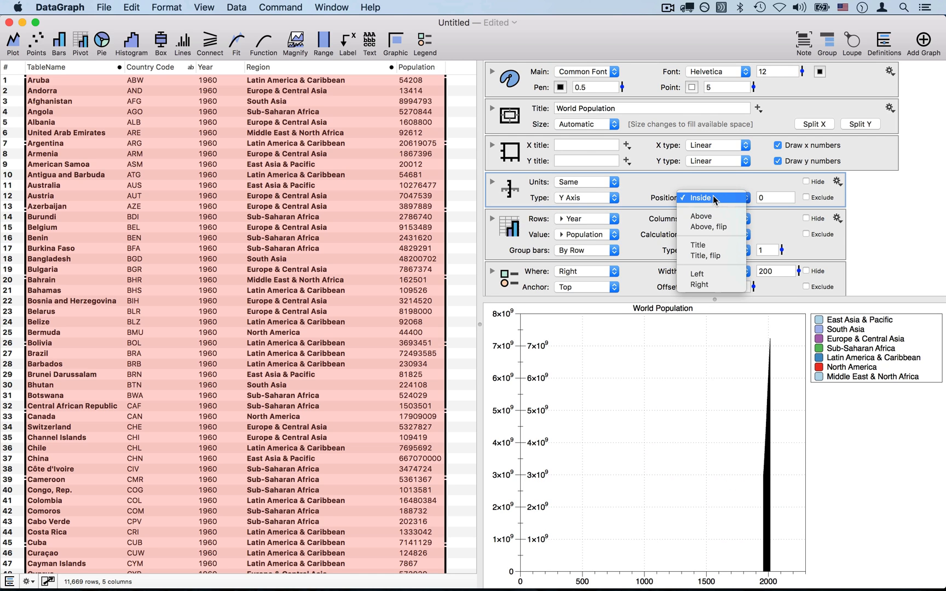
{"action": "left_click", "coordinate": [705, 276]}
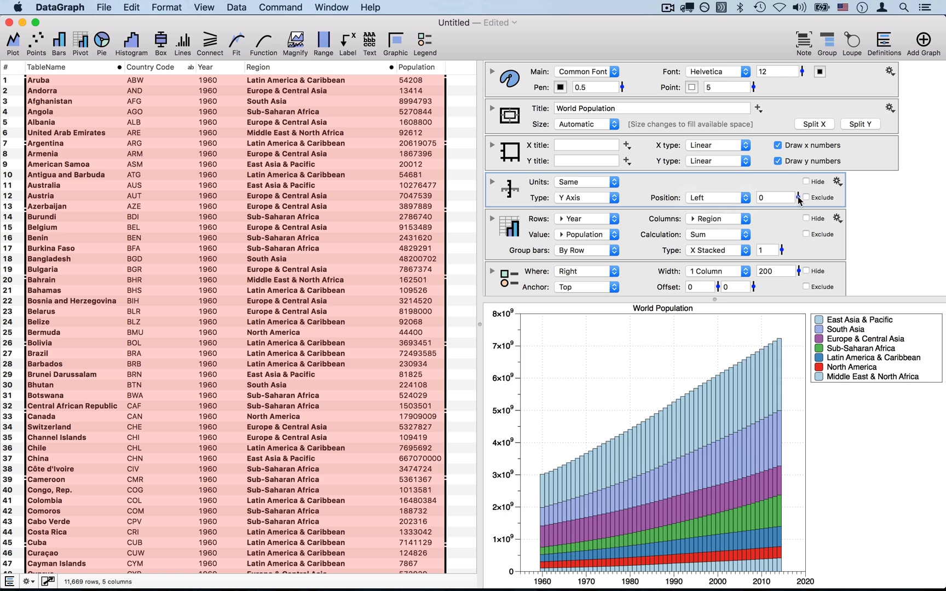
{"action": "left_click_drag", "start_coordinate": [798, 196], "coordinate": [798, 186]}
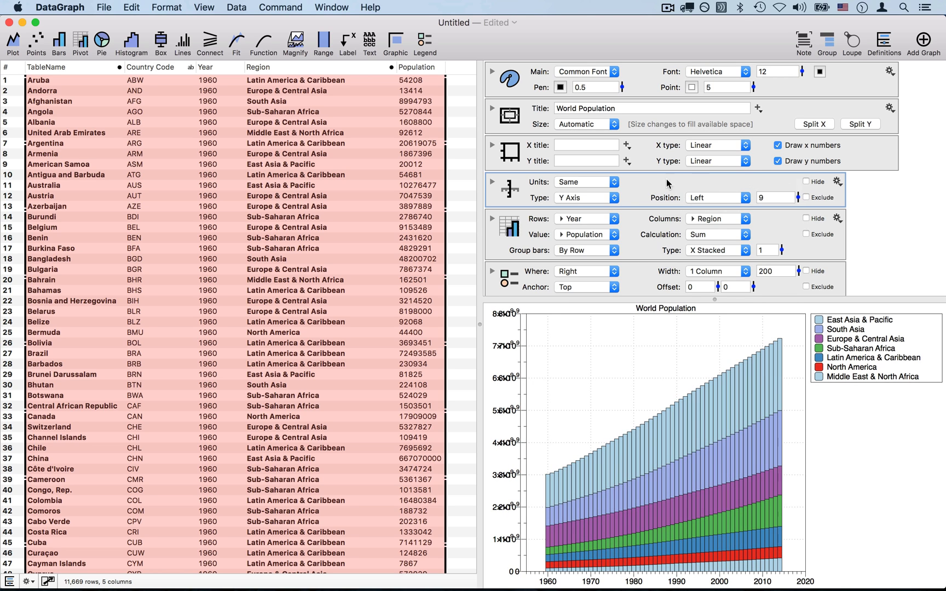
- Set the extra axis's units to Convert with a display value of 1000
{"action": "left_click", "coordinate": [569, 184]}
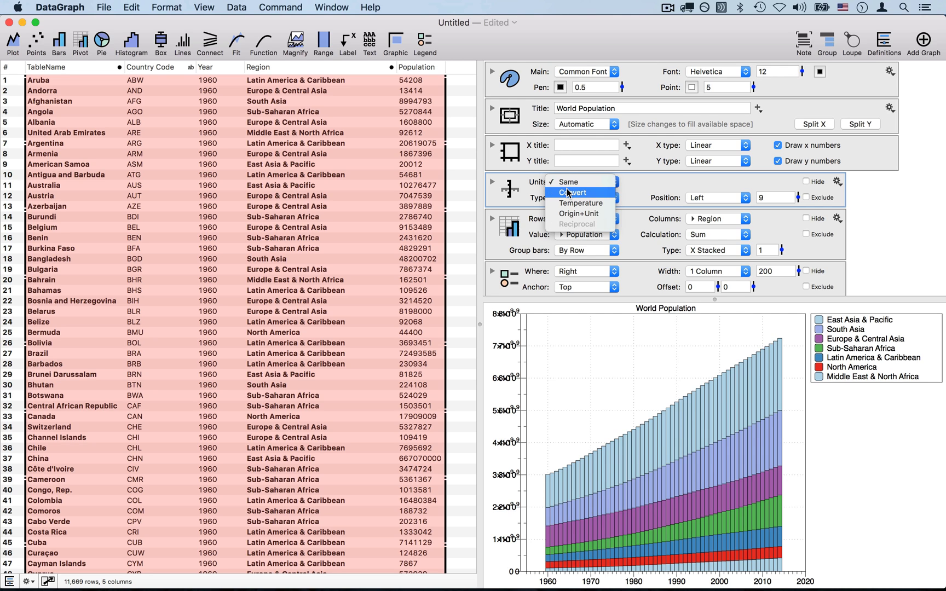
{"action": "left_click", "coordinate": [572, 192]}
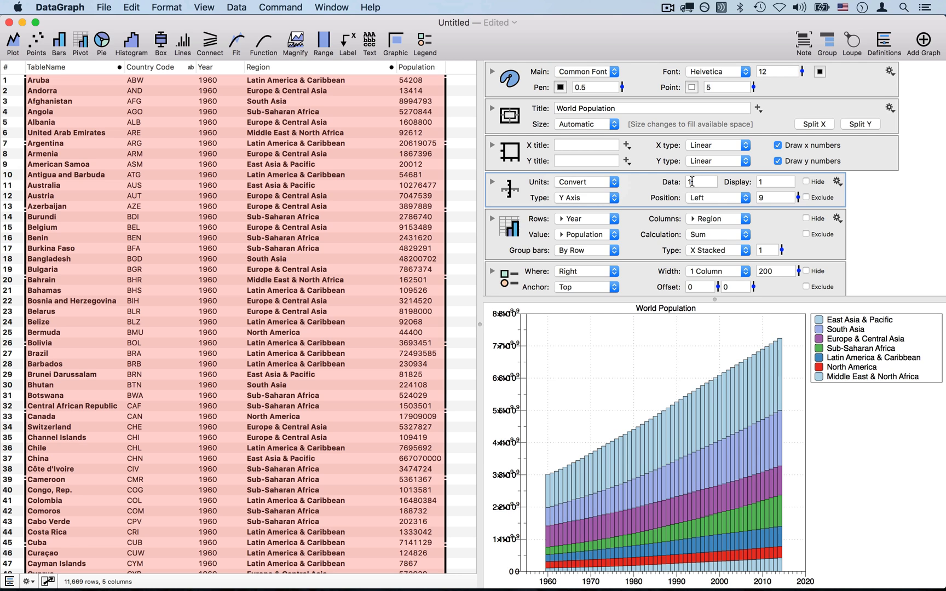
{"action": "left_click", "coordinate": [772, 183]}
{"action": "type", "text": "0"}
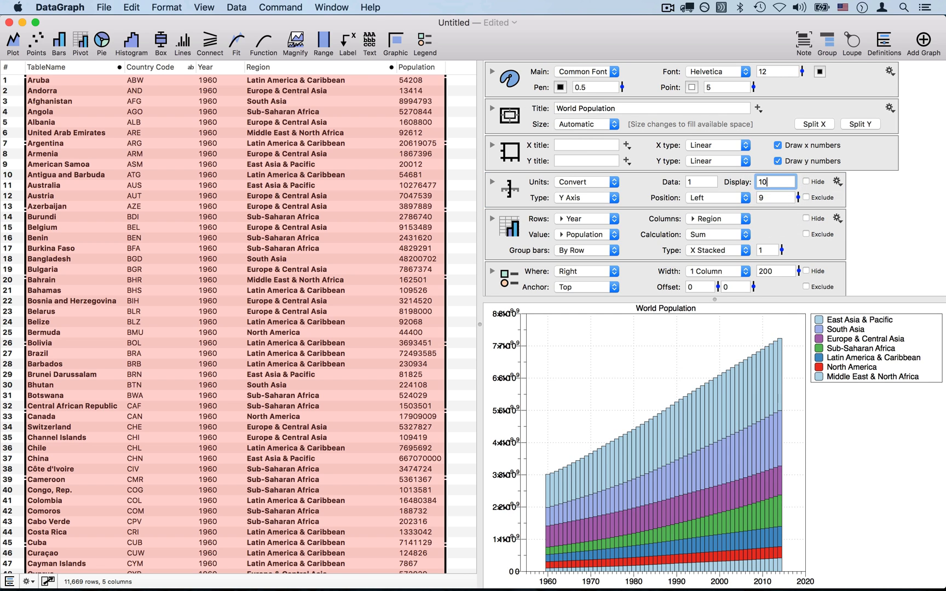
{"action": "type", "text": "00"}
{"action": "key", "text": "Return"}
- Turn off the main axis's y numbers, keeping the x numbers drawn
{"action": "left_click", "coordinate": [778, 145]}
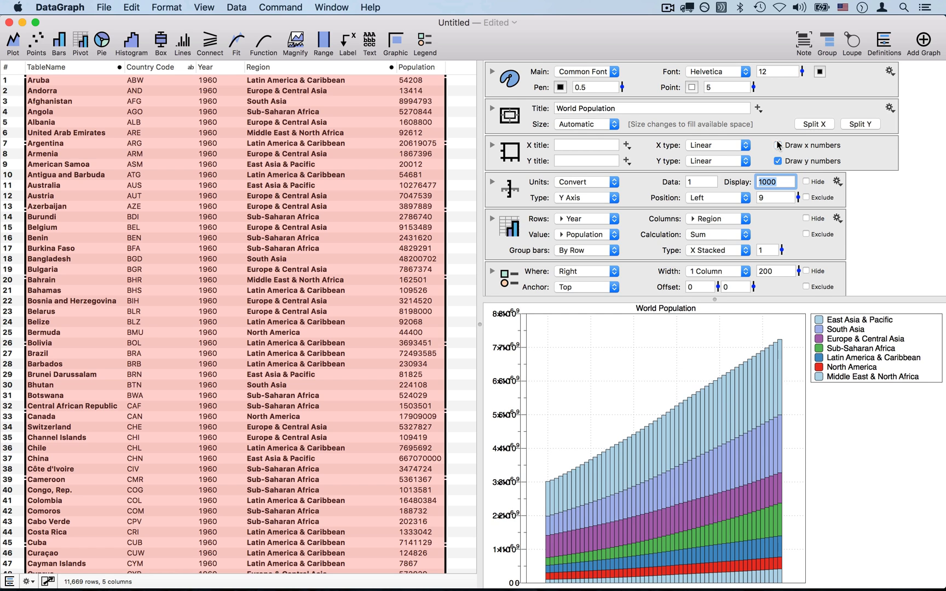
{"action": "left_click", "coordinate": [788, 146]}
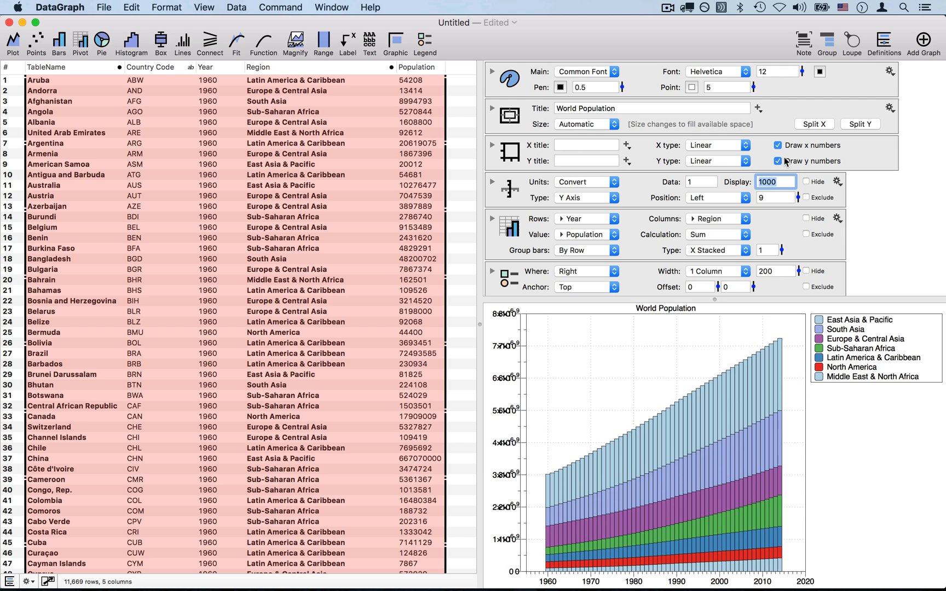
{"action": "left_click", "coordinate": [785, 161]}
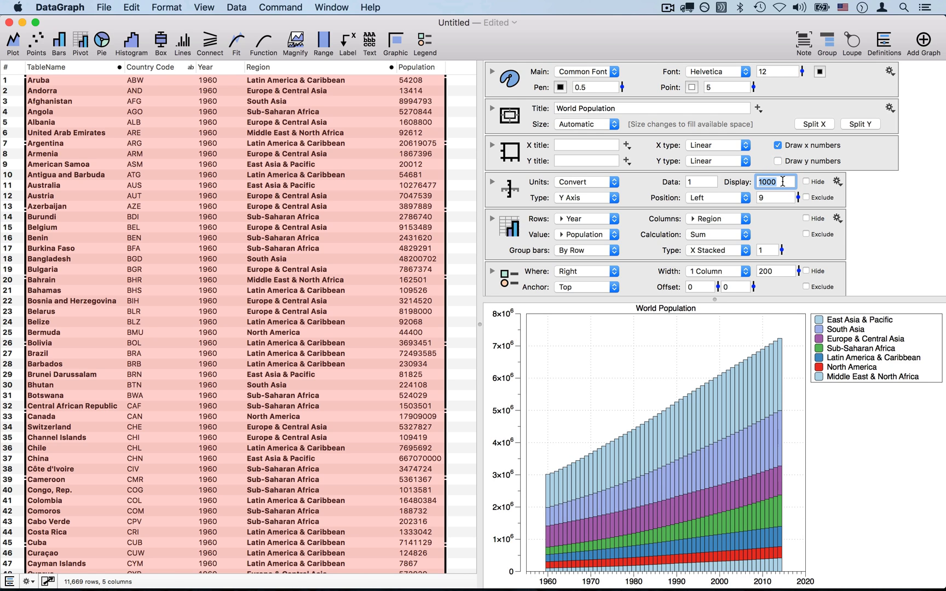
{"action": "type", "text": "1000000"}
{"action": "key", "text": "Return"}
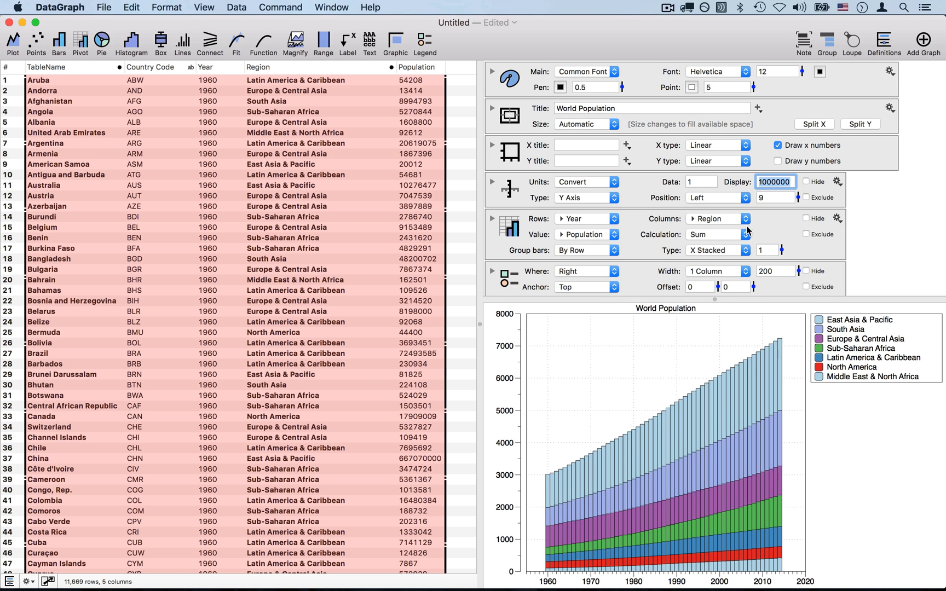
{"action": "left_click", "coordinate": [791, 183]}
{"action": "type", "text": "00"}
{"action": "key", "text": "Return"}
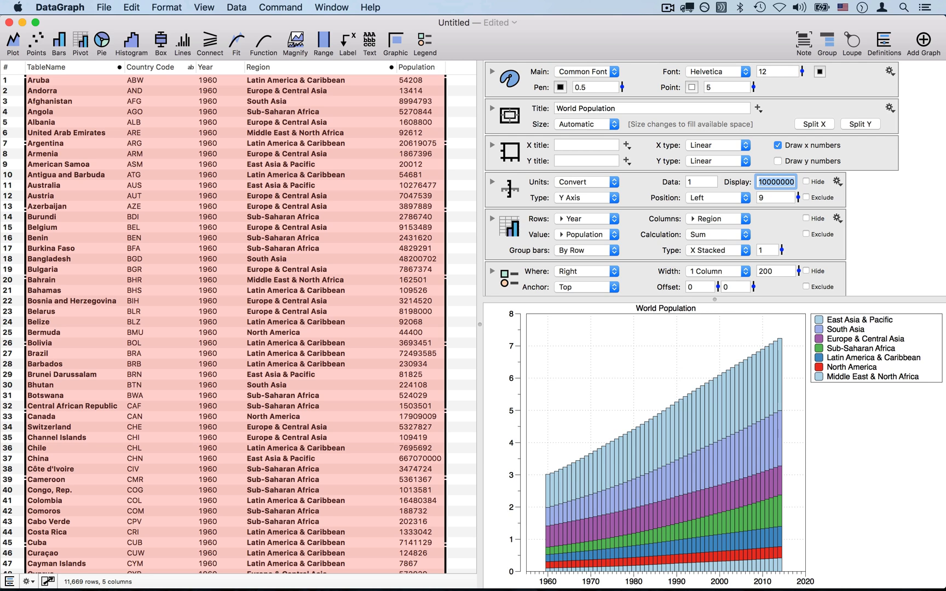
- Label the extra y axis "Billions"
{"action": "left_click", "coordinate": [492, 182]}
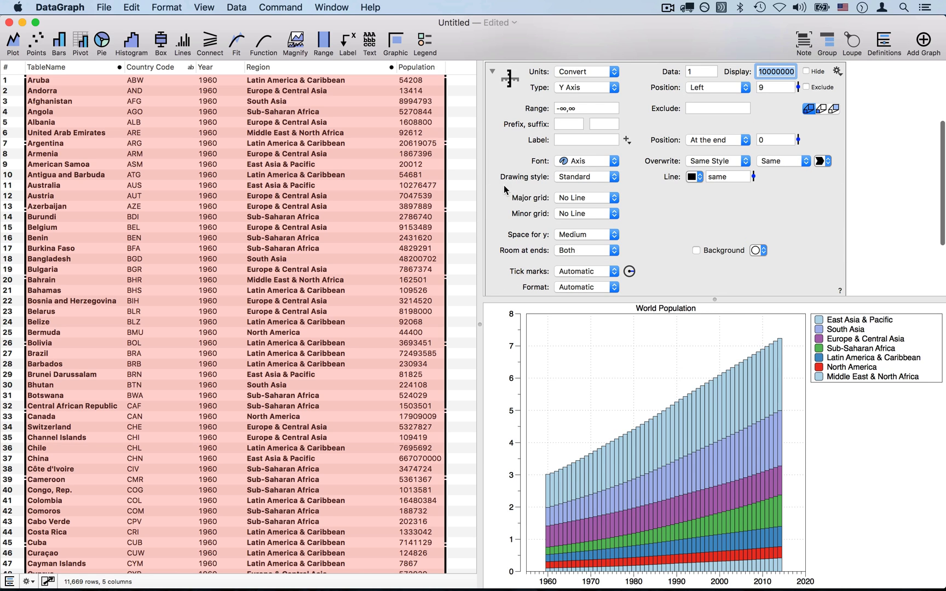
{"action": "left_click", "coordinate": [590, 140]}
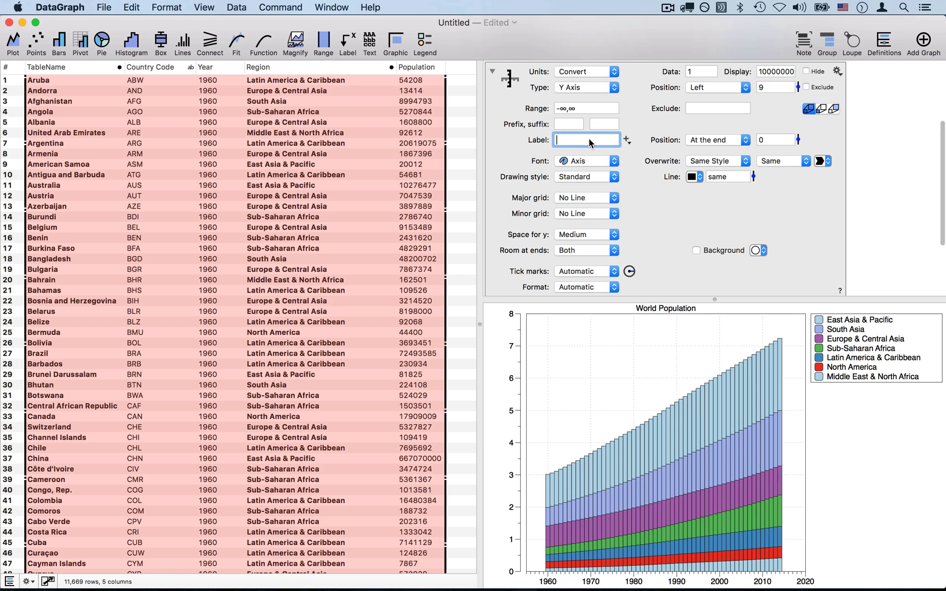
{"action": "type", "text": "Billion"}
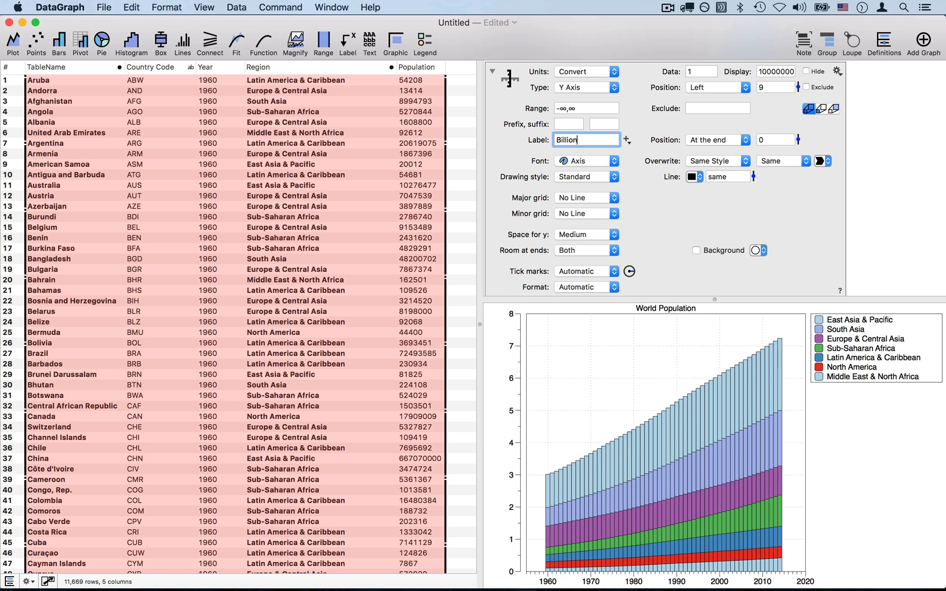
{"action": "type", "text": "s"}
{"action": "key", "text": "Return"}
- Place the Billions label at the start of the axis with an offset of 10, and collapse the axis's detailed settings
{"action": "left_click", "coordinate": [719, 140]}
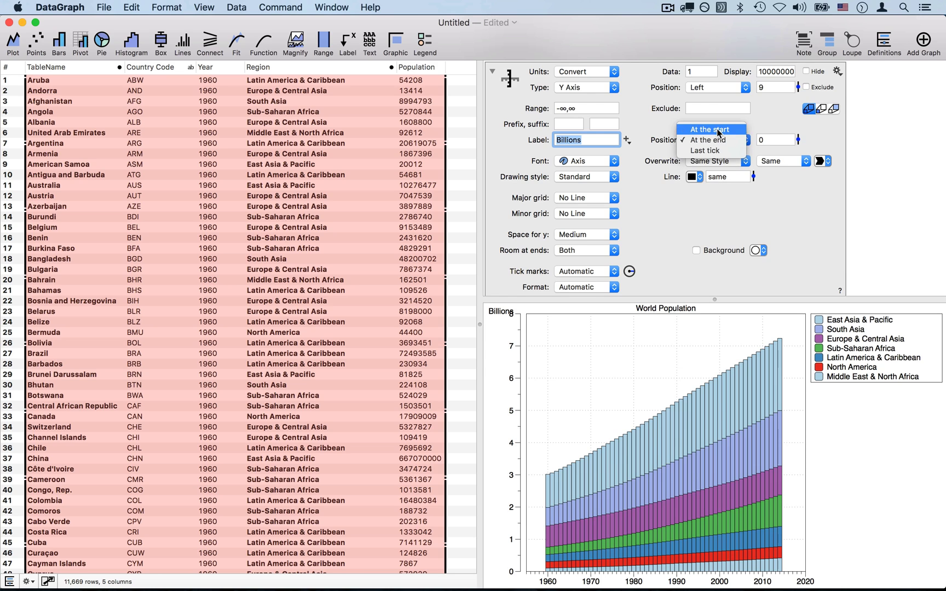
{"action": "left_click", "coordinate": [719, 132]}
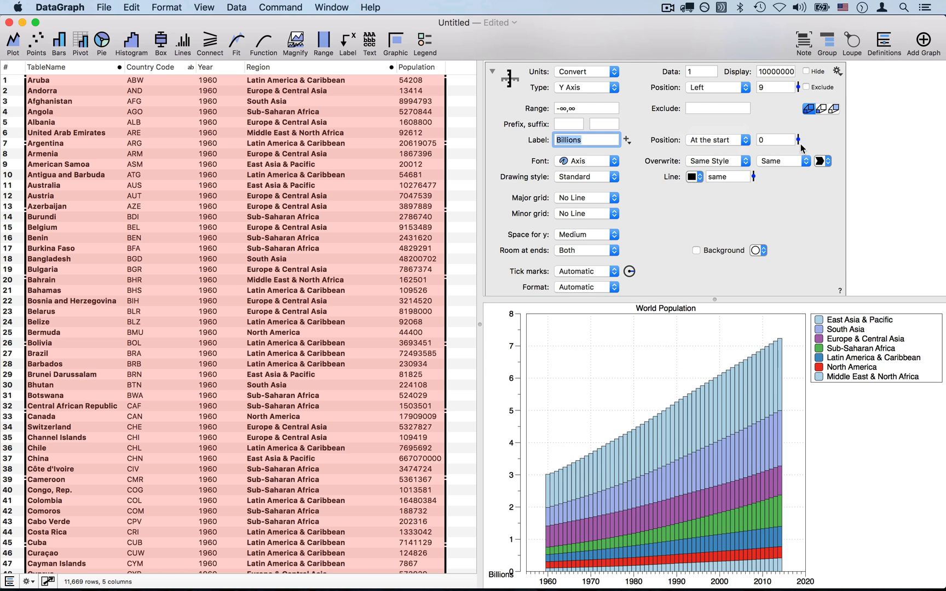
{"action": "left_click_drag", "start_coordinate": [798, 141], "coordinate": [798, 127]}
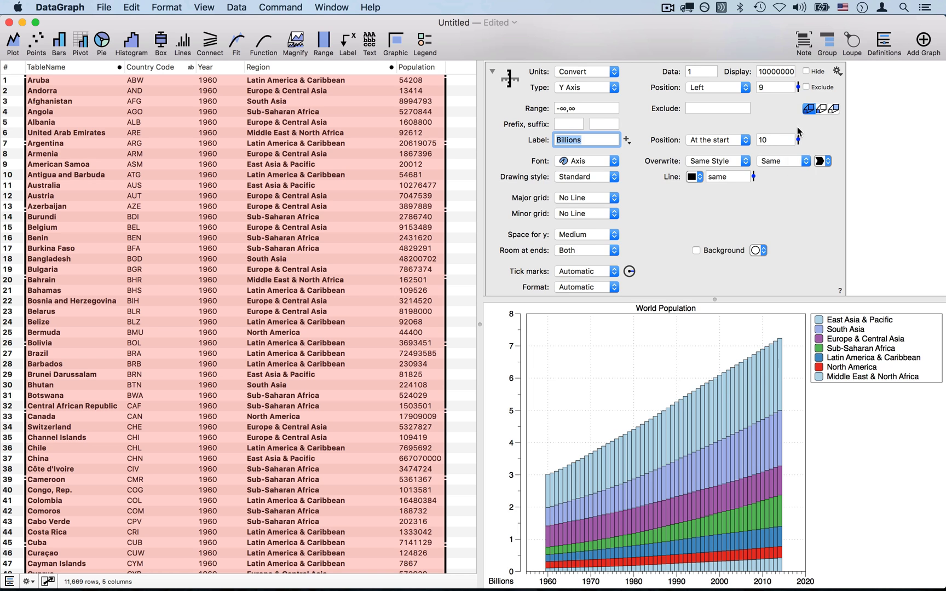
{"action": "left_click", "coordinate": [492, 72]}
{"action": "scroll", "coordinate": [917, 224], "scroll_direction": "up", "scroll_amount": 1}
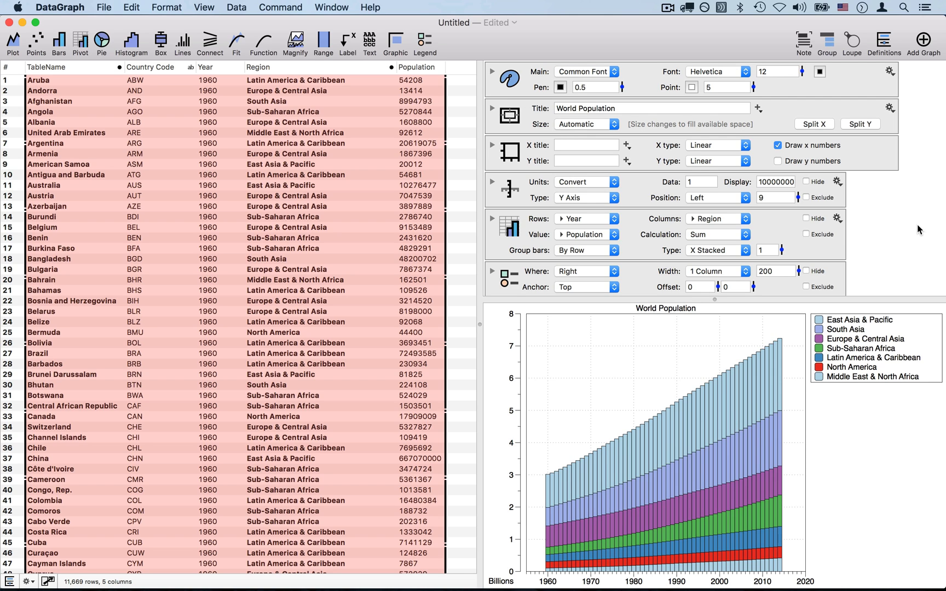
- Add an empty graph to the document and duplicate the World Population graph
{"action": "left_click", "coordinate": [923, 40]}
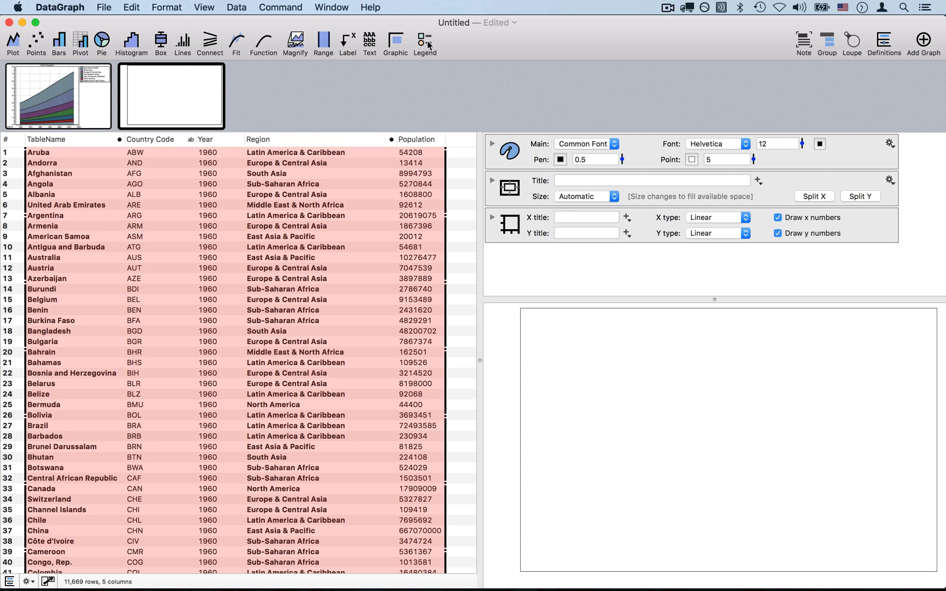
{"action": "mouse_move", "coordinate": [26, 120]}
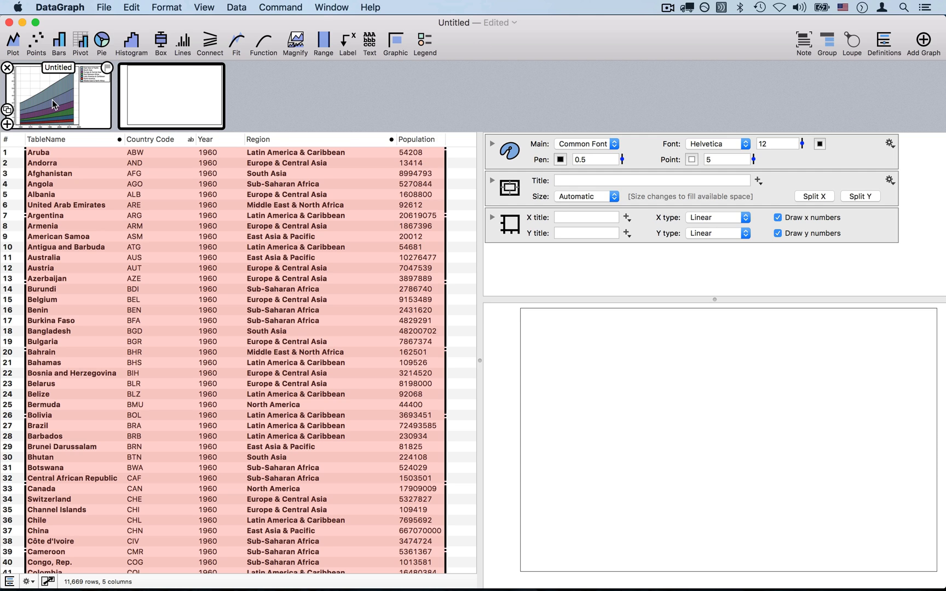
{"action": "left_click", "coordinate": [7, 109]}
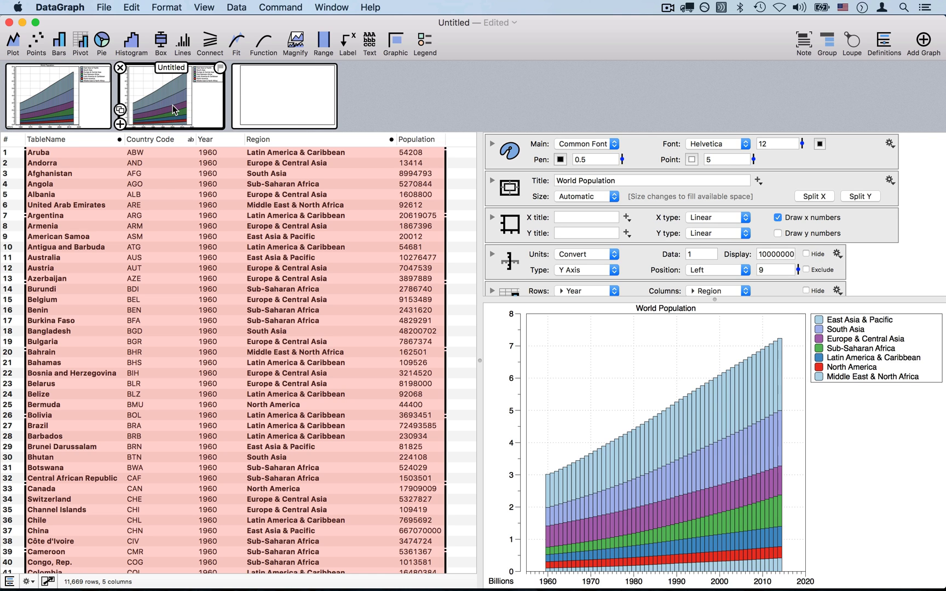
- Split the duplicated graph's pivot by country by setting its columns to TableName
{"action": "scroll", "coordinate": [559, 186], "scroll_direction": "down", "scroll_amount": 3}
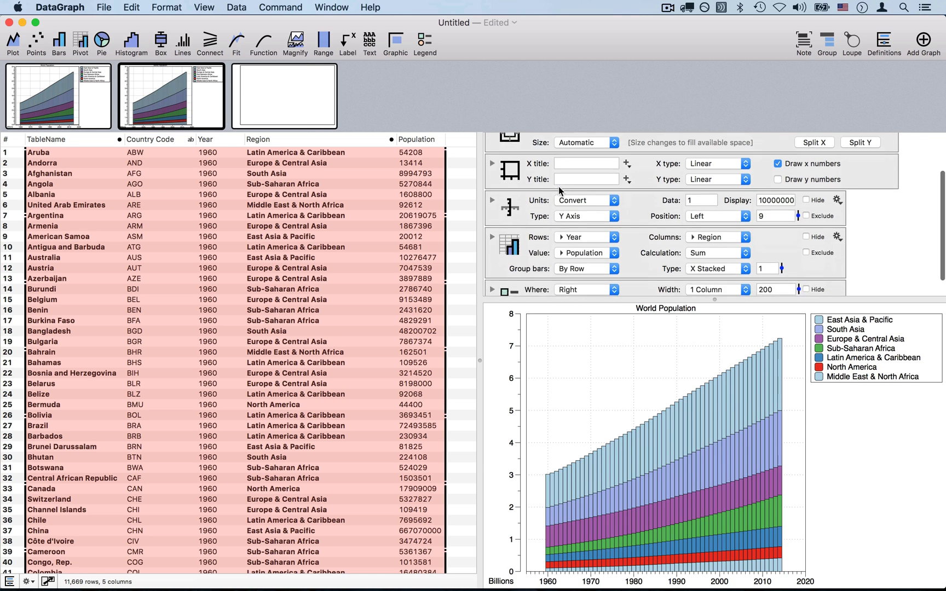
{"action": "scroll", "coordinate": [539, 257], "scroll_direction": "down", "scroll_amount": 2}
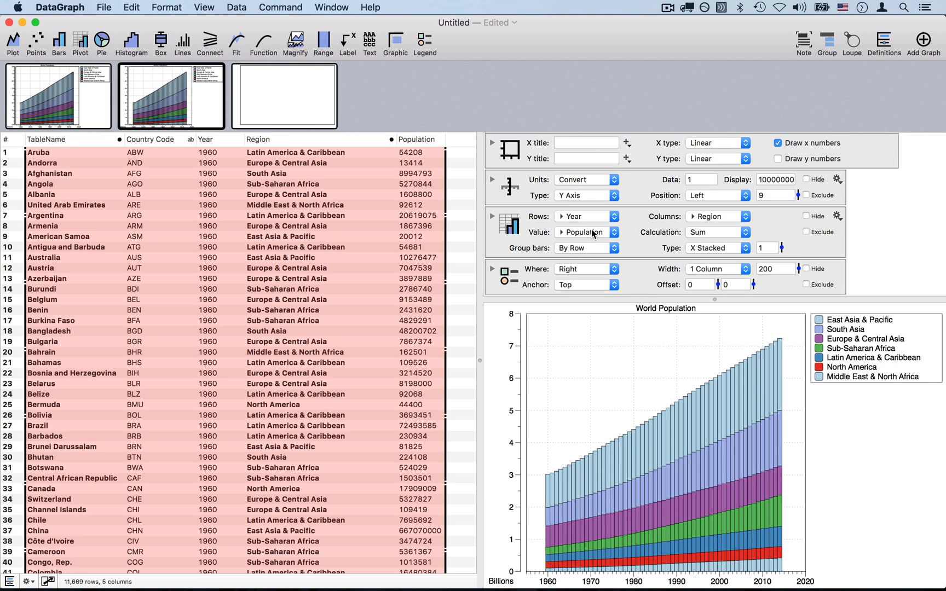
{"action": "left_click", "coordinate": [716, 214]}
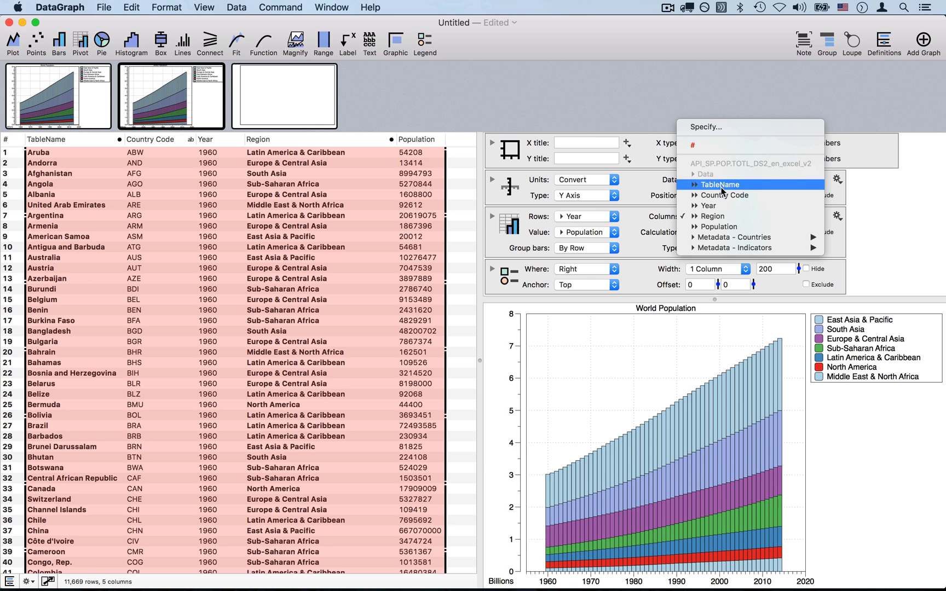
{"action": "left_click", "coordinate": [722, 188]}
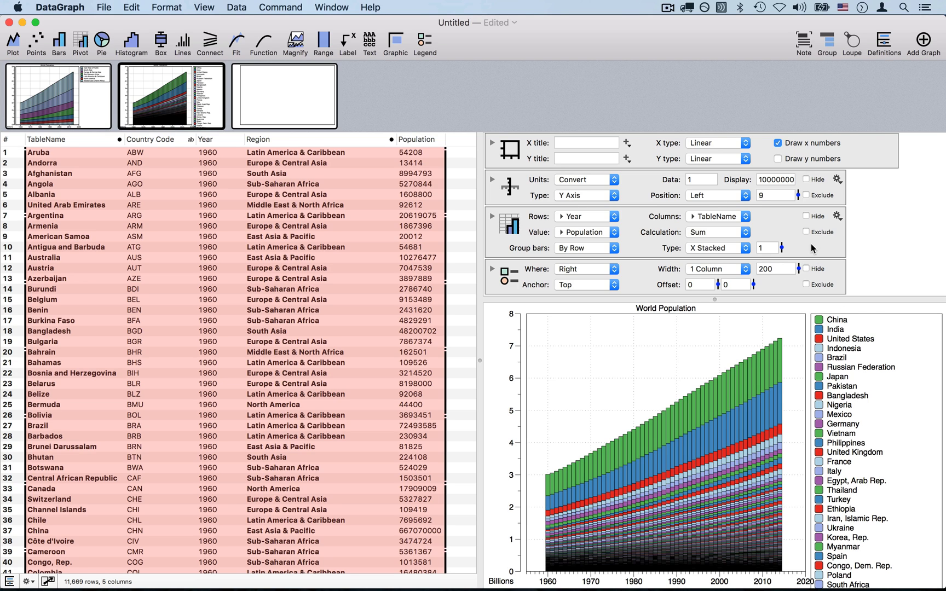
- Place the country pivot in a group and set the group's shared mask to the Region column of the Data table
{"action": "left_click", "coordinate": [765, 223]}
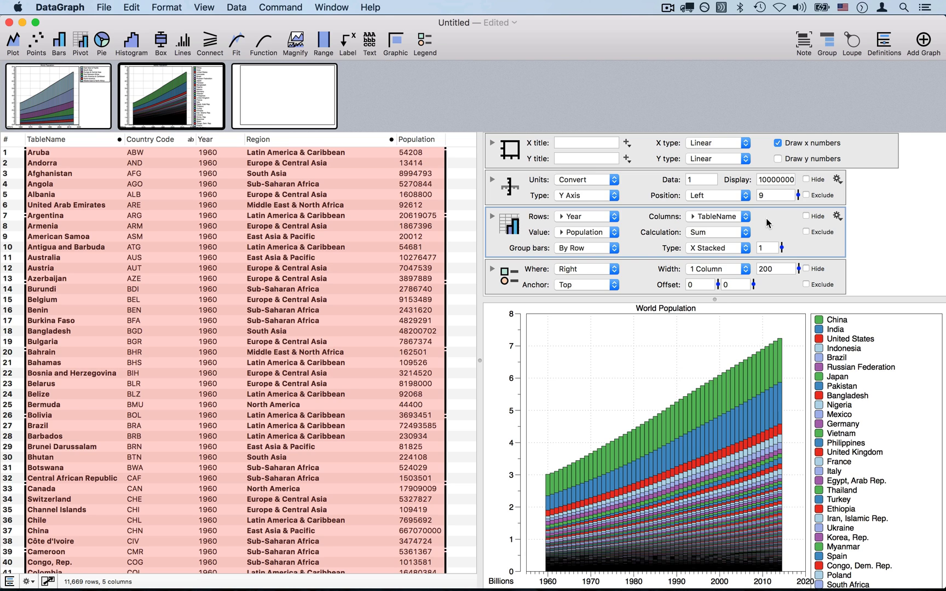
{"action": "left_click", "coordinate": [830, 45]}
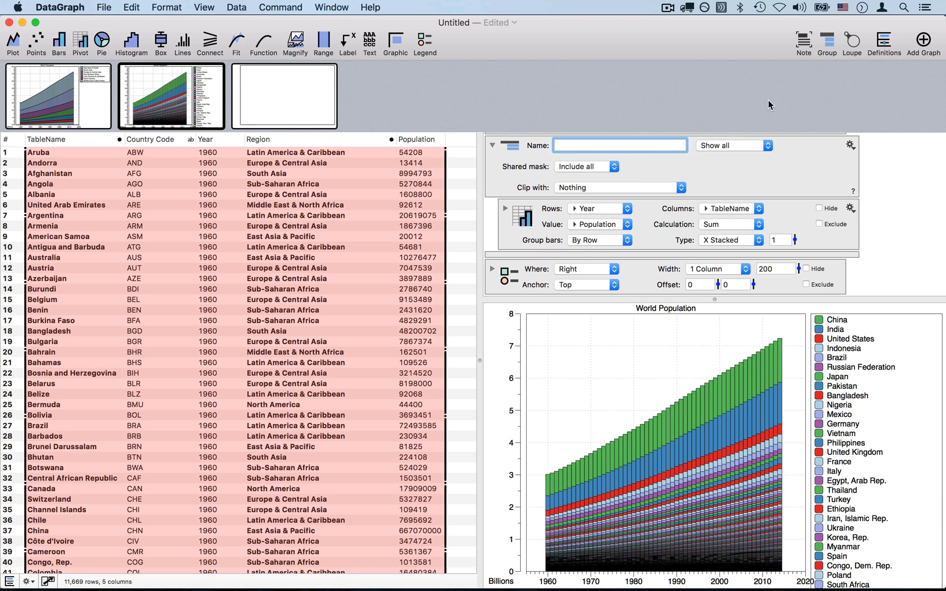
{"action": "scroll", "coordinate": [669, 170], "scroll_direction": "up", "scroll_amount": 3}
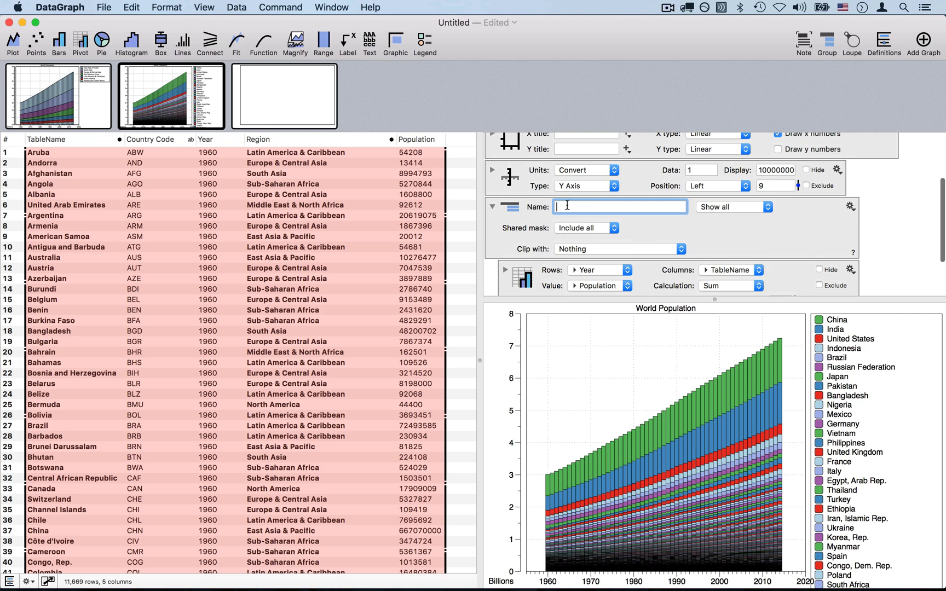
{"action": "scroll", "coordinate": [609, 238], "scroll_direction": "down", "scroll_amount": 2}
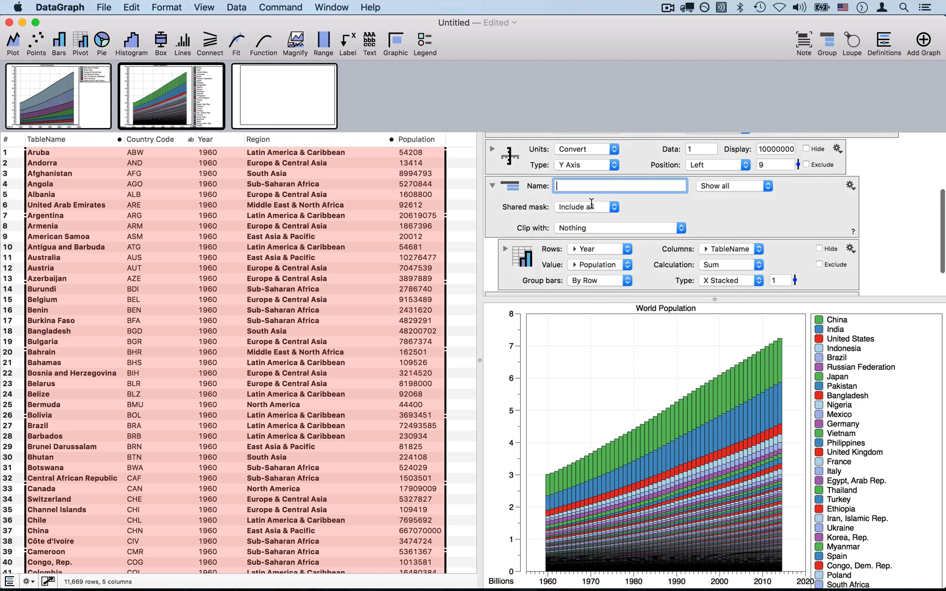
{"action": "left_click", "coordinate": [591, 207]}
{"action": "mouse_move", "coordinate": [594, 236]}
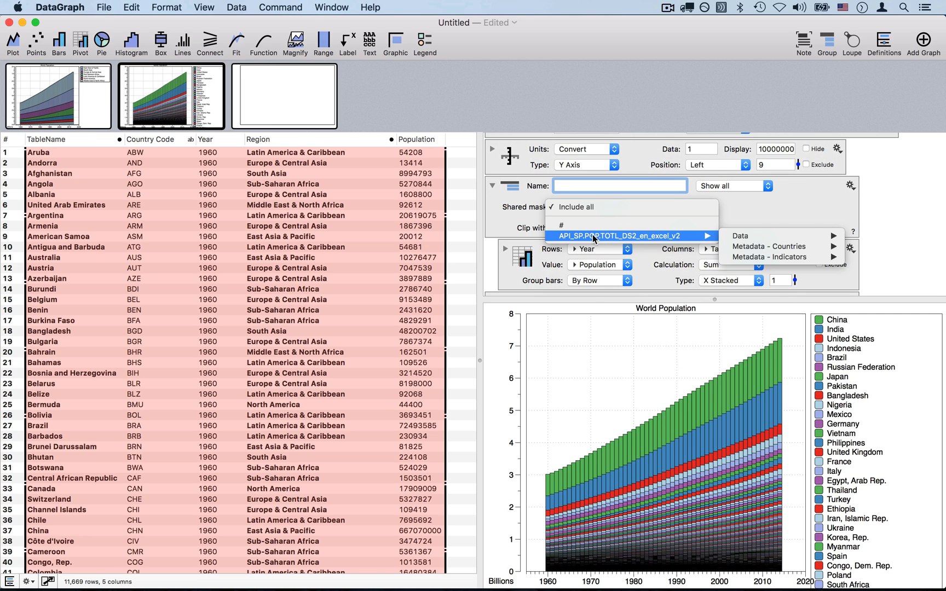
{"action": "mouse_move", "coordinate": [744, 240]}
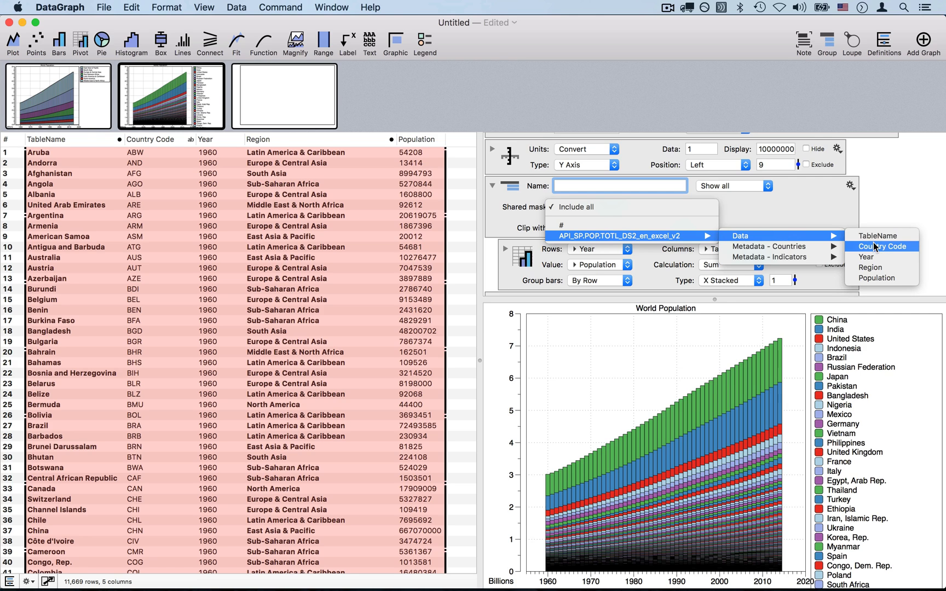
{"action": "left_click", "coordinate": [876, 267]}
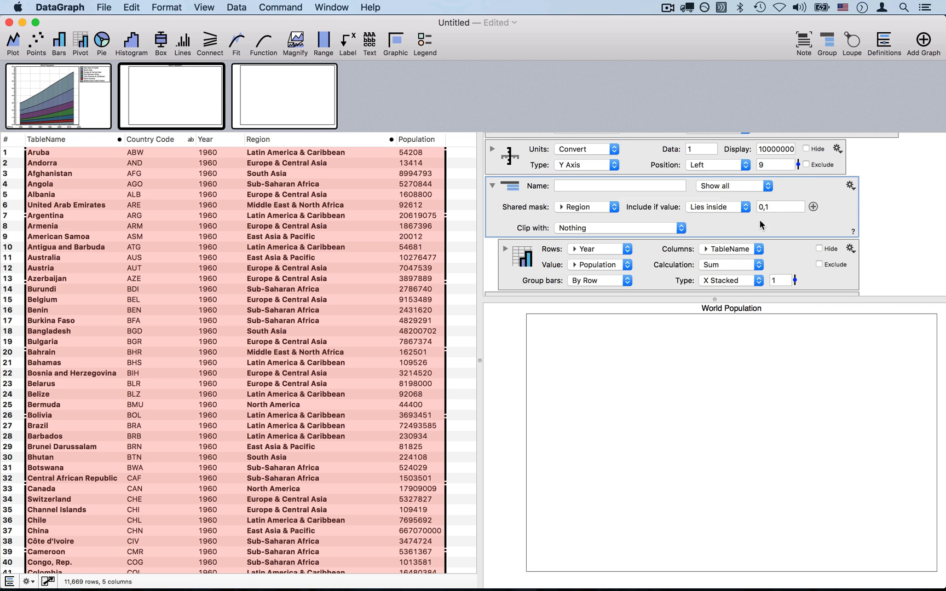
- Show the variable definitions and set the Region mask to "Text is" with a newly created text menu
{"action": "left_click", "coordinate": [883, 43]}
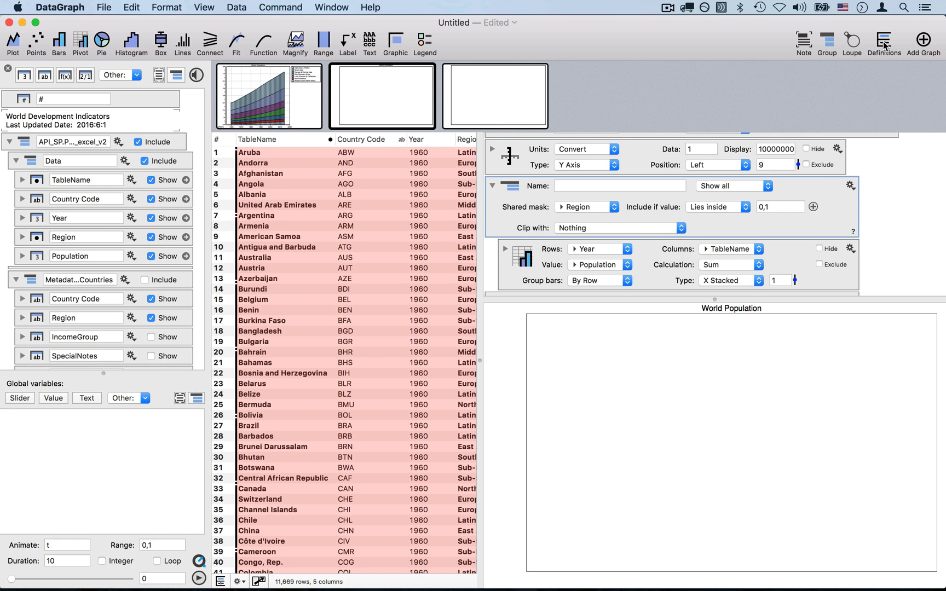
{"action": "left_click", "coordinate": [723, 205]}
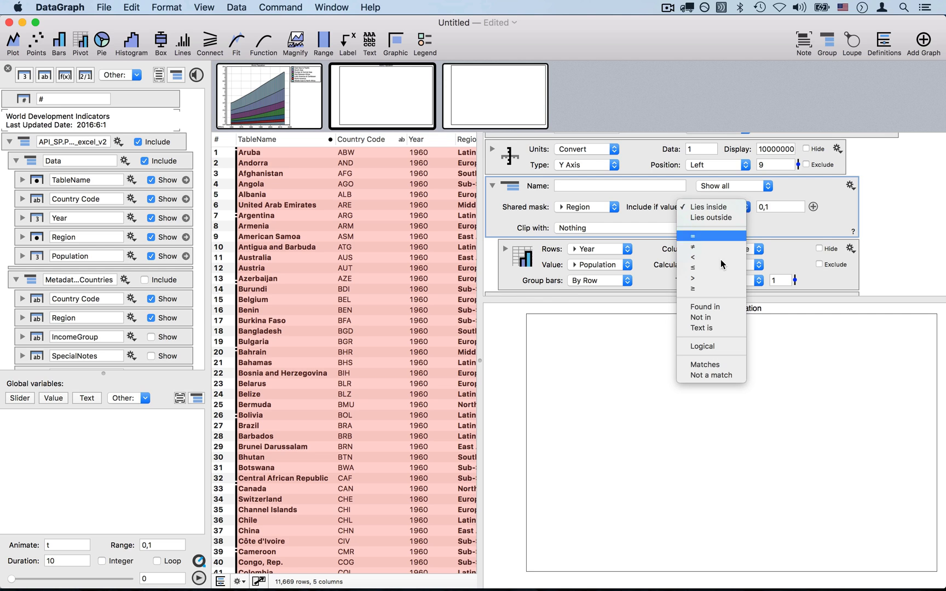
{"action": "left_click", "coordinate": [705, 328]}
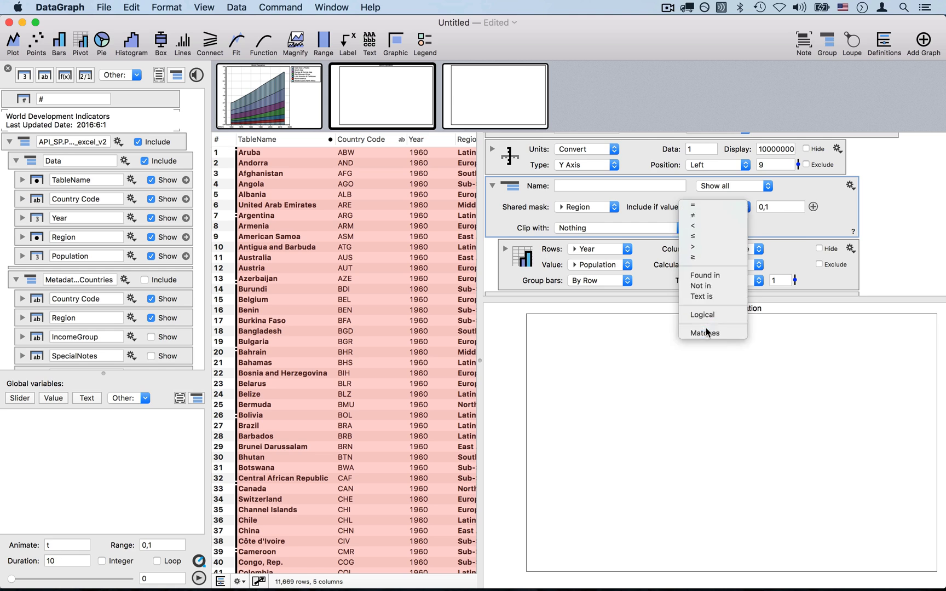
{"action": "left_click", "coordinate": [777, 207]}
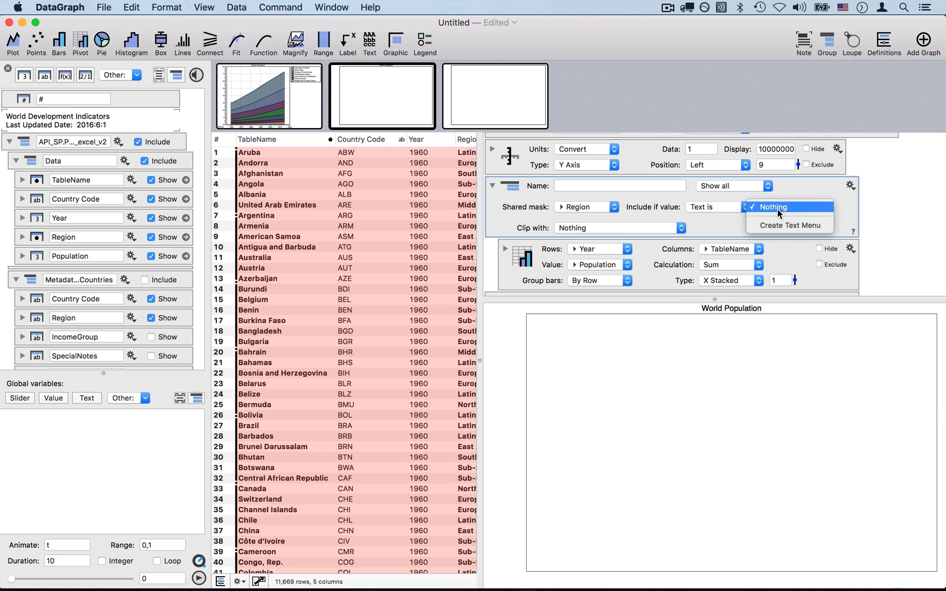
{"action": "left_click", "coordinate": [798, 232]}
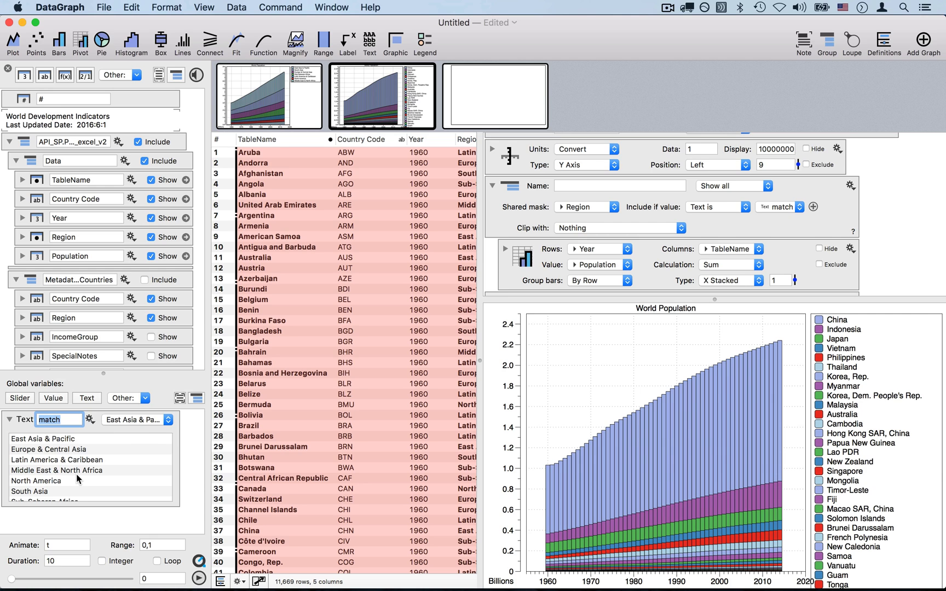
- Look through the region entries of the text menu variable and set it to North America
{"action": "scroll", "coordinate": [90, 463], "scroll_direction": "down", "scroll_amount": 2}
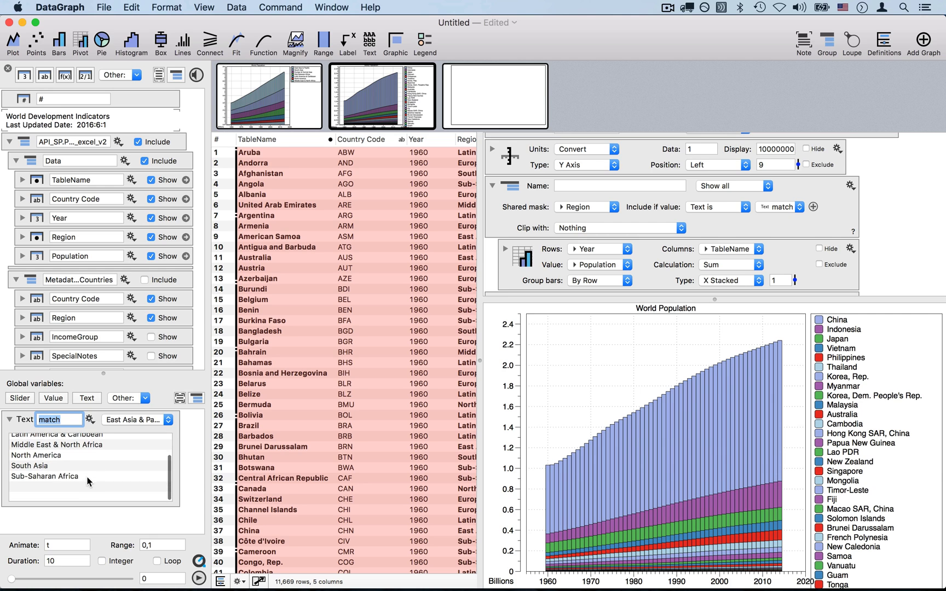
{"action": "scroll", "coordinate": [91, 454], "scroll_direction": "up", "scroll_amount": 2}
{"action": "scroll", "coordinate": [91, 454], "scroll_direction": "down", "scroll_amount": 2}
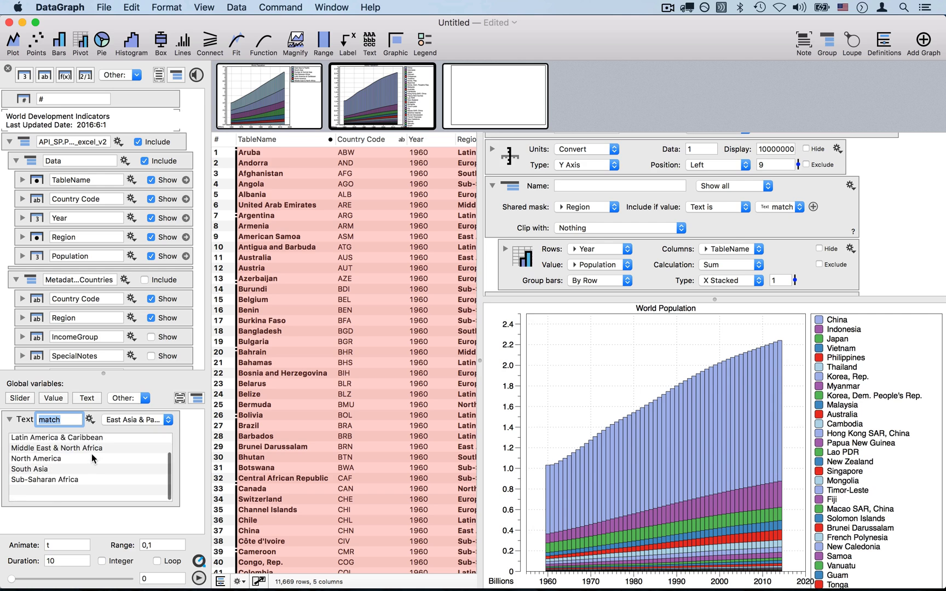
{"action": "scroll", "coordinate": [92, 454], "scroll_direction": "up", "scroll_amount": 2}
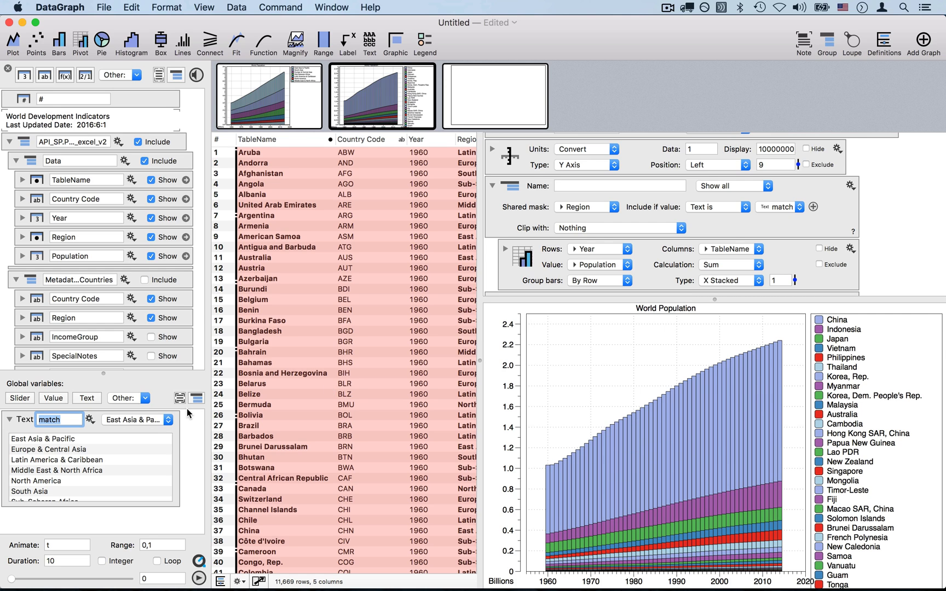
{"action": "left_click", "coordinate": [164, 420]}
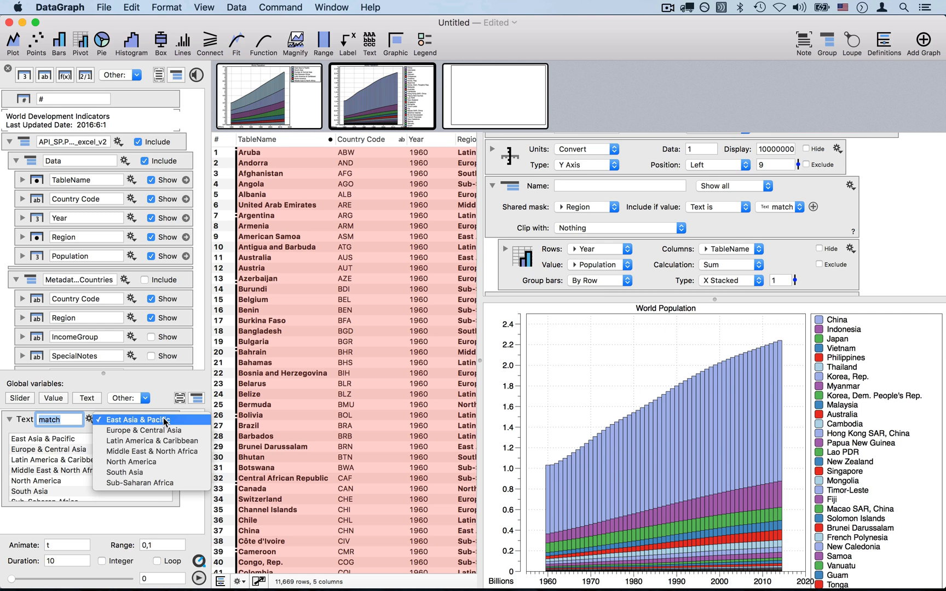
{"action": "left_click", "coordinate": [157, 462]}
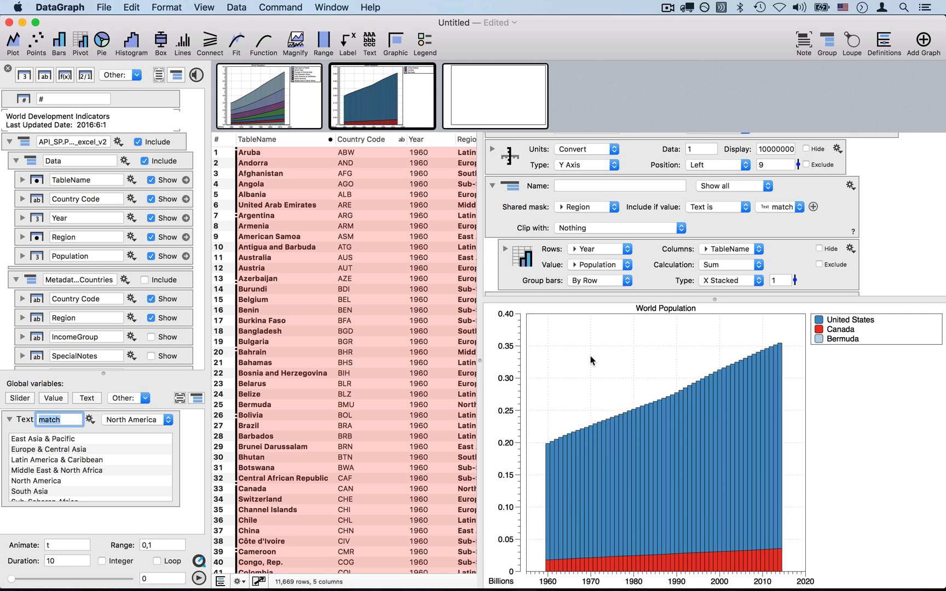
- Rename the text menu variable as "Is Region" and collapse its list of entries
{"action": "left_click", "coordinate": [62, 418]}
{"action": "left_click_drag", "start_coordinate": [66, 418], "coordinate": [2, 419]}
{"action": "type", "text": "Is Region"}
{"action": "key", "text": "Return"}
{"action": "left_click", "coordinate": [9, 420]}
{"action": "left_click", "coordinate": [154, 454]}
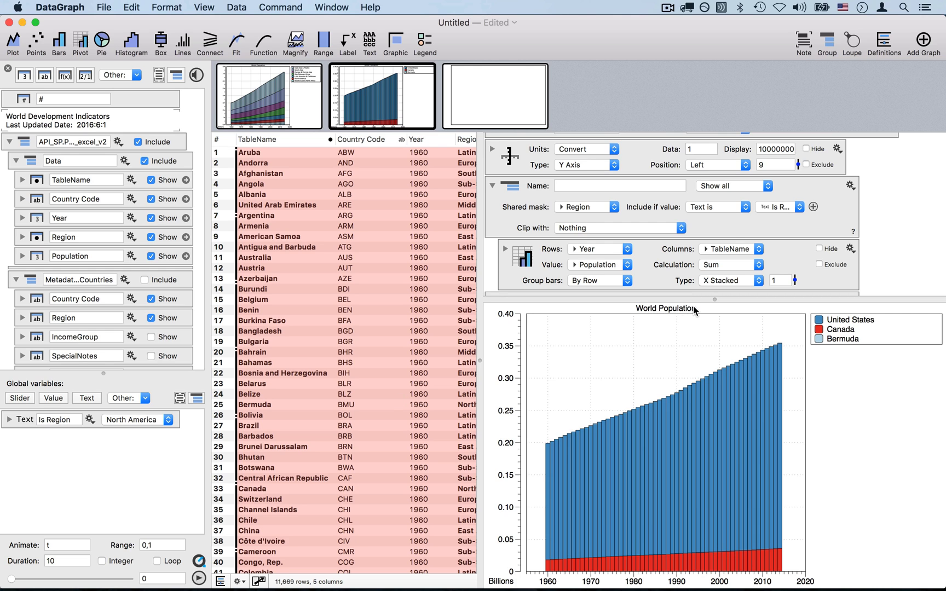
- Replace the title of the country graph with the Is Region variable
{"action": "scroll", "coordinate": [624, 210], "scroll_direction": "up", "scroll_amount": 5}
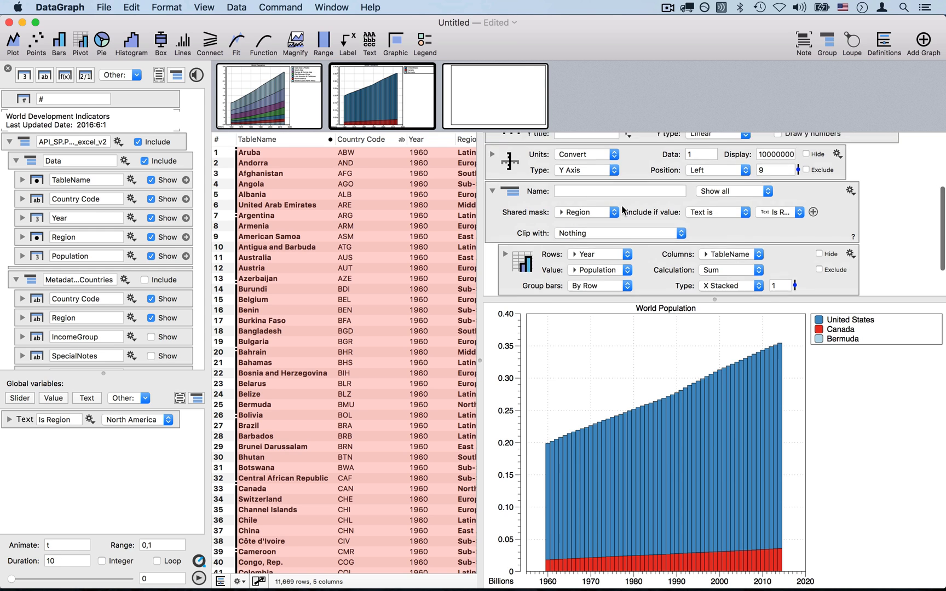
{"action": "left_click", "coordinate": [615, 180]}
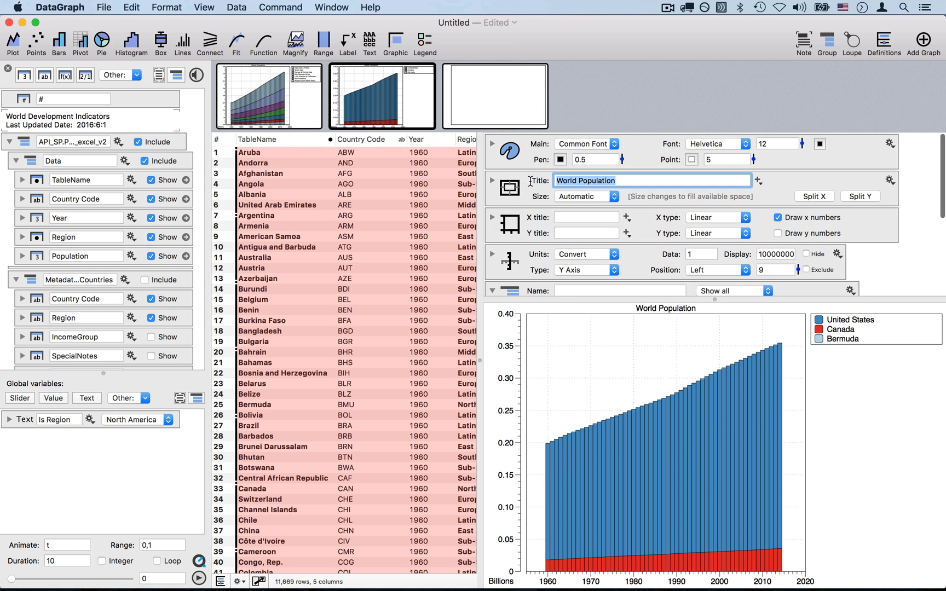
{"action": "key", "text": "BackSpace"}
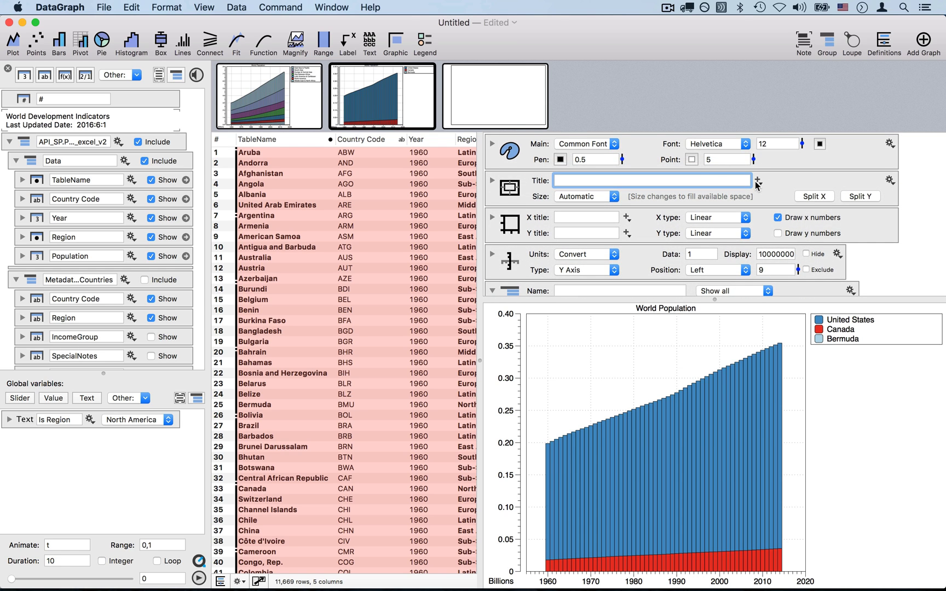
{"action": "left_click", "coordinate": [758, 181]}
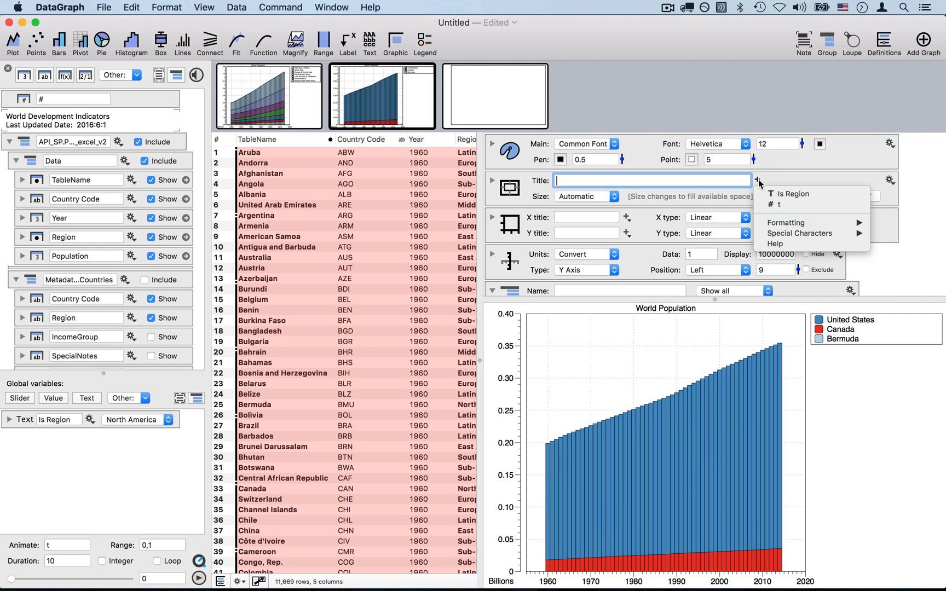
{"action": "left_click", "coordinate": [792, 193]}
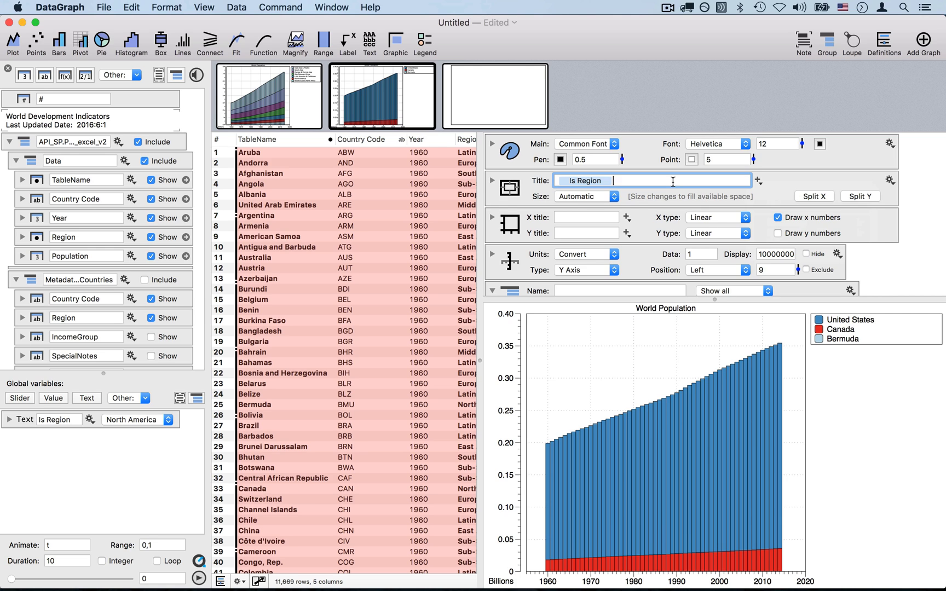
{"action": "key", "text": "Return"}
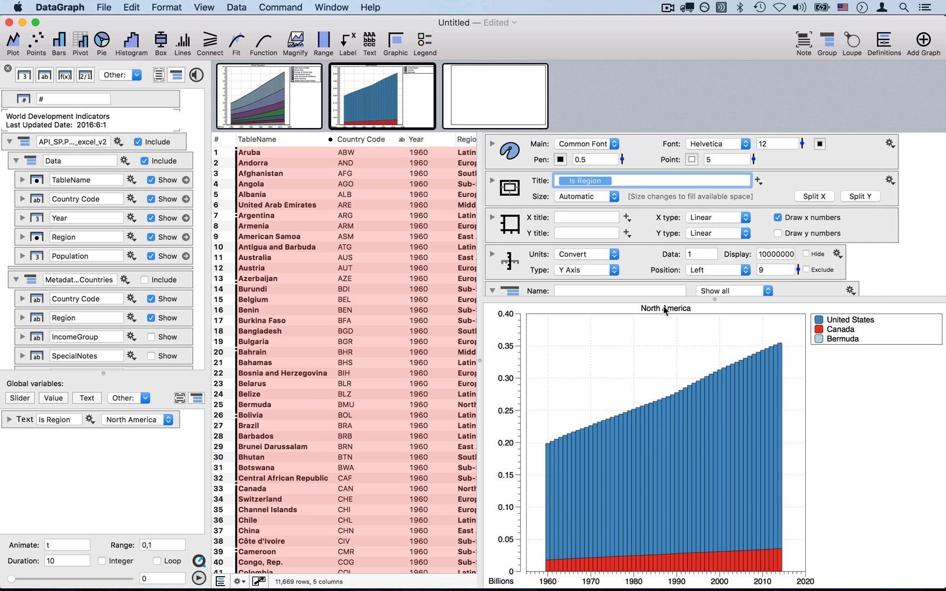
- Switch Is Region to Europe & Central Asia and then Latin America & Caribbean, and inspect the country values of the bars
{"action": "left_click", "coordinate": [167, 419]}
{"action": "left_click", "coordinate": [166, 390]}
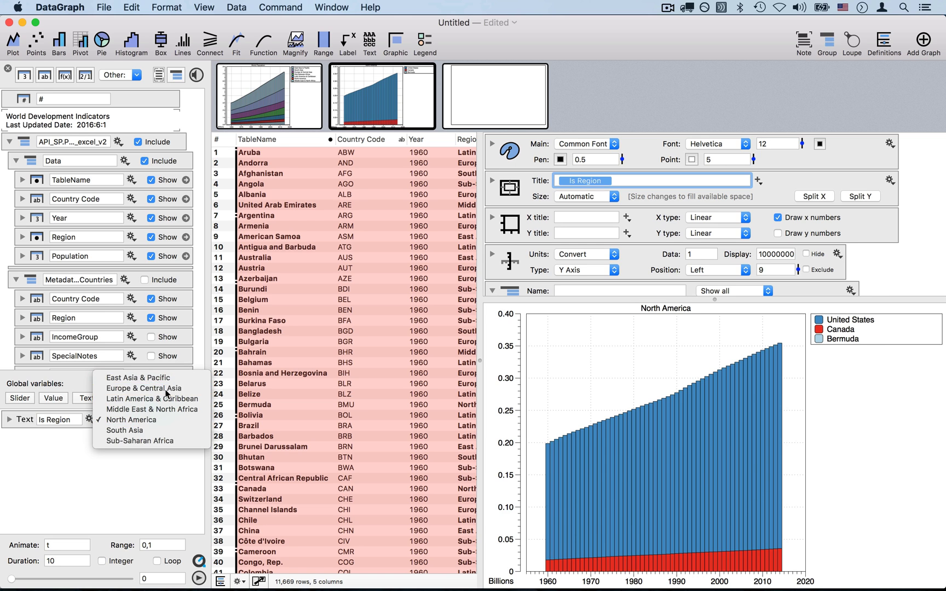
{"action": "left_click", "coordinate": [164, 420]}
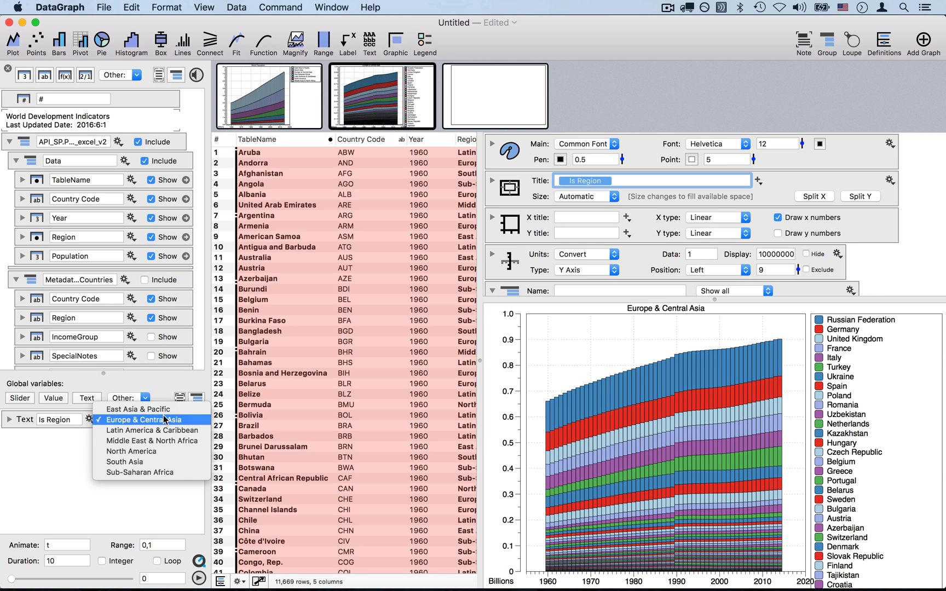
{"action": "left_click", "coordinate": [160, 428]}
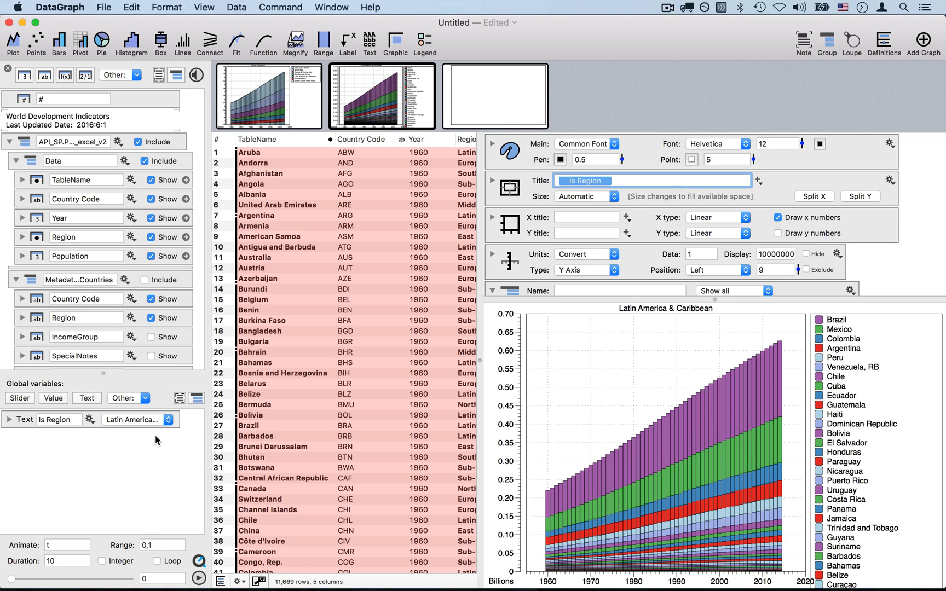
{"action": "mouse_move", "coordinate": [761, 458]}
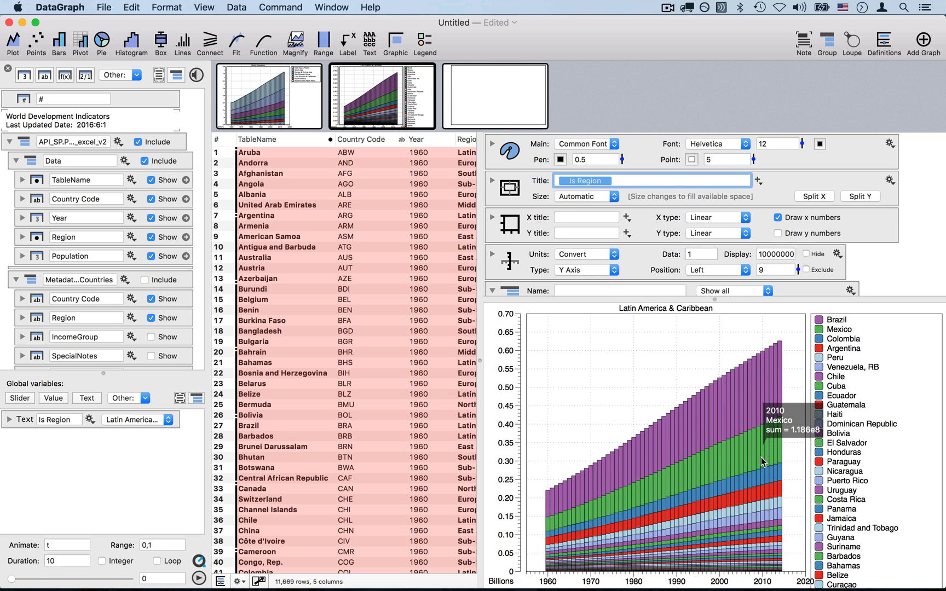
{"action": "mouse_move", "coordinate": [745, 493]}
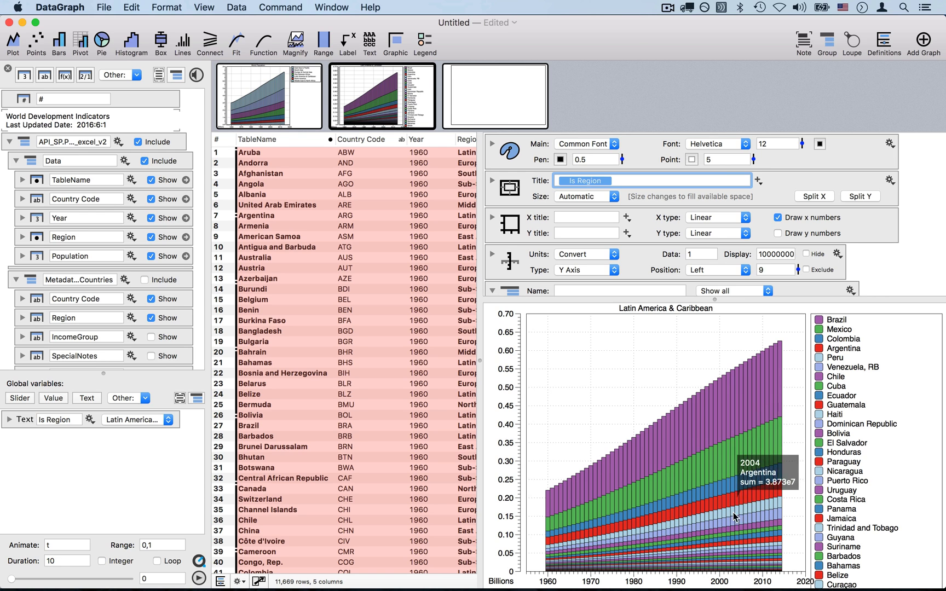
{"action": "mouse_move", "coordinate": [675, 433]}
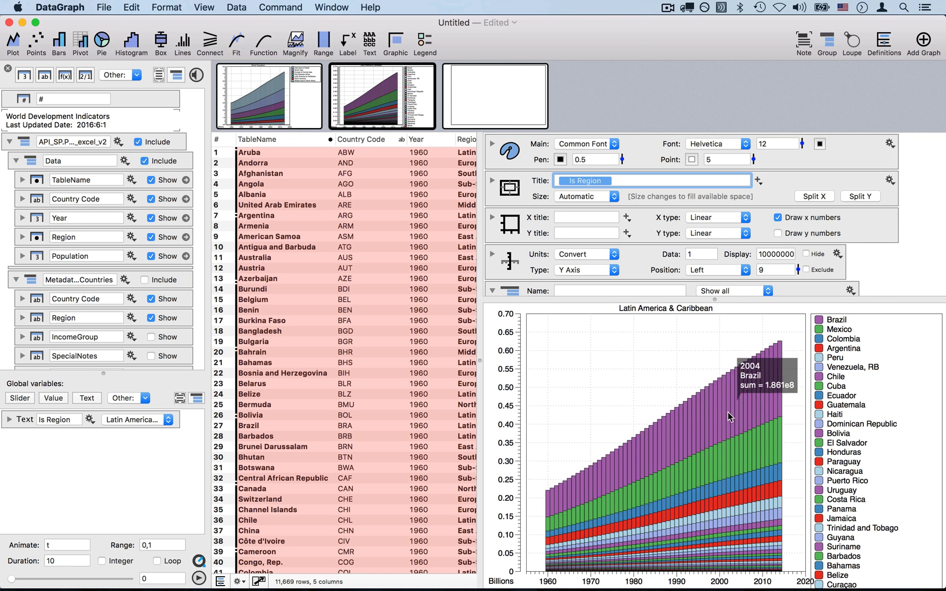
{"action": "mouse_move", "coordinate": [714, 465]}
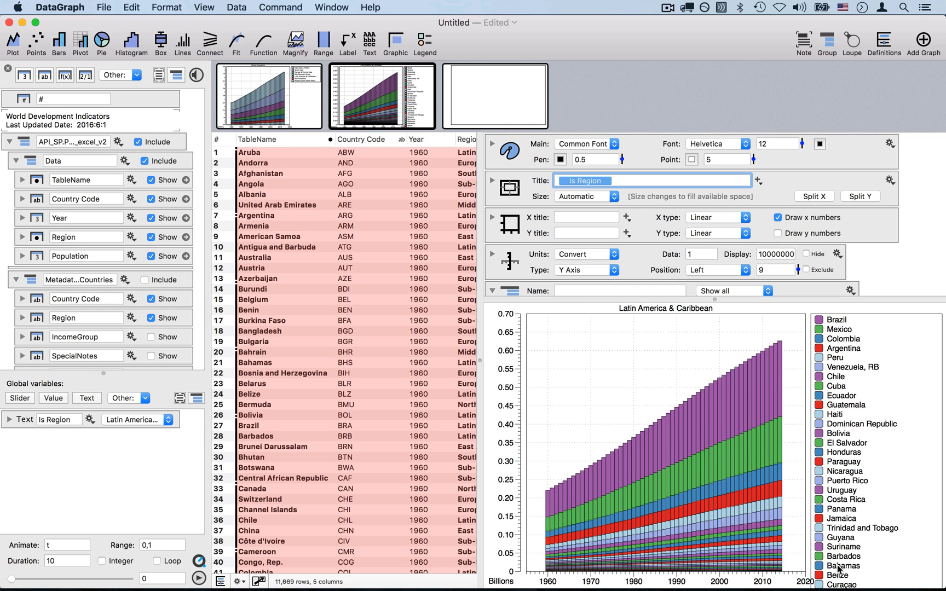
- Enlarge the graph area by shrinking the data table and the command list
{"action": "scroll", "coordinate": [851, 256], "scroll_direction": "down", "scroll_amount": 5}
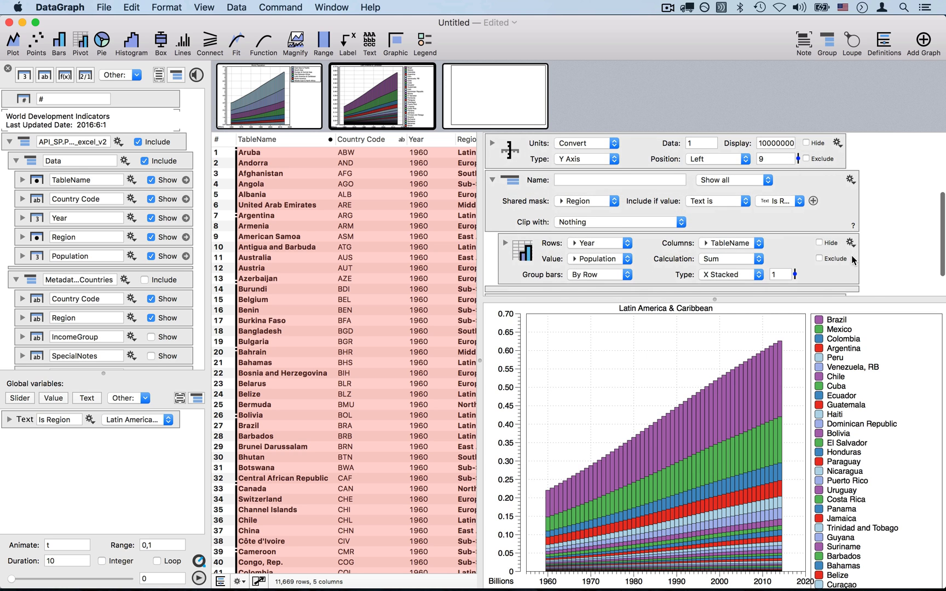
{"action": "left_click_drag", "start_coordinate": [478, 256], "coordinate": [323, 253]}
{"action": "left_click_drag", "start_coordinate": [447, 296], "coordinate": [447, 270]}
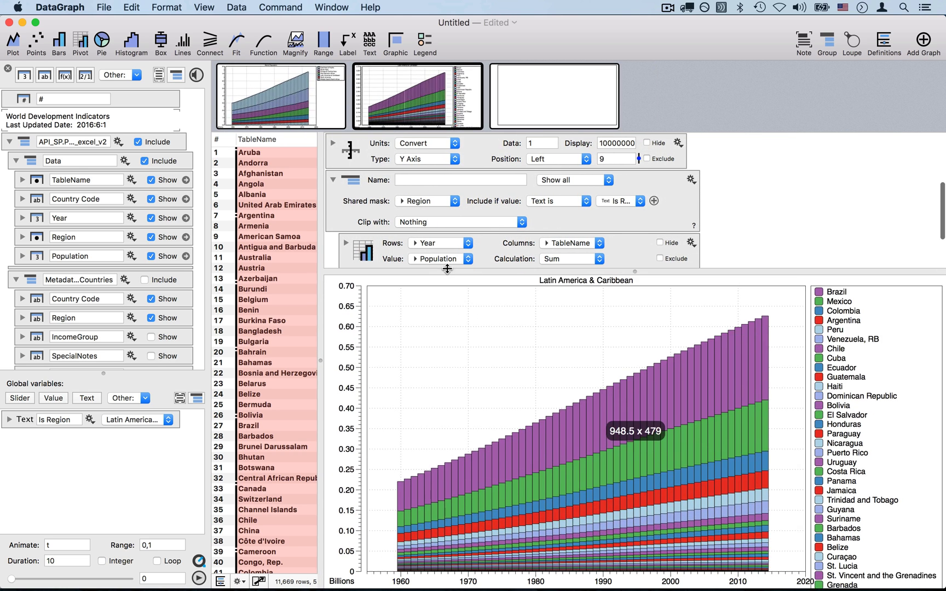
{"action": "left_click_drag", "start_coordinate": [234, 247], "coordinate": [214, 247]}
- Set the legend of the country graph to a width of 2 Columns
{"action": "scroll", "coordinate": [643, 222], "scroll_direction": "down", "scroll_amount": 4}
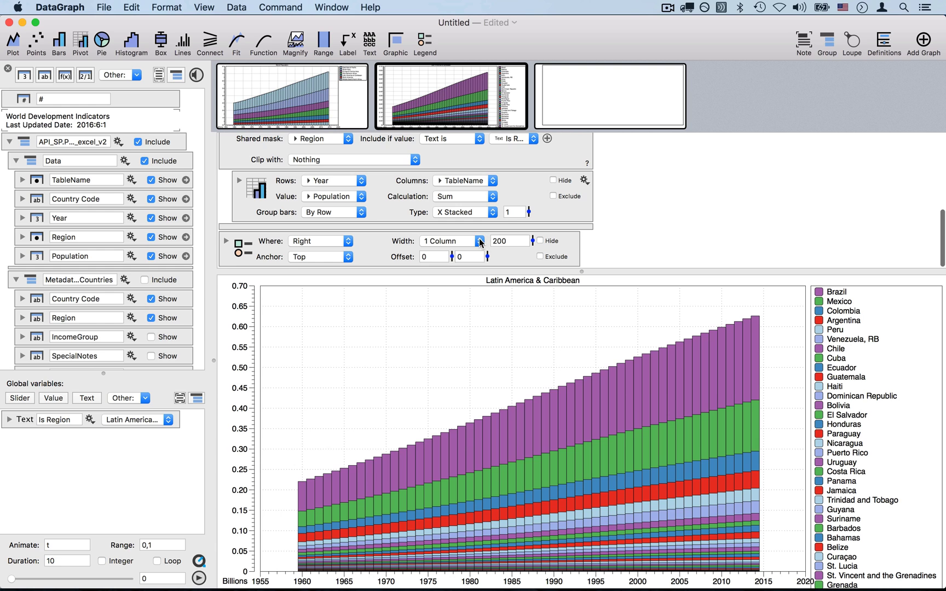
{"action": "left_click", "coordinate": [479, 240]}
{"action": "left_click", "coordinate": [474, 255]}
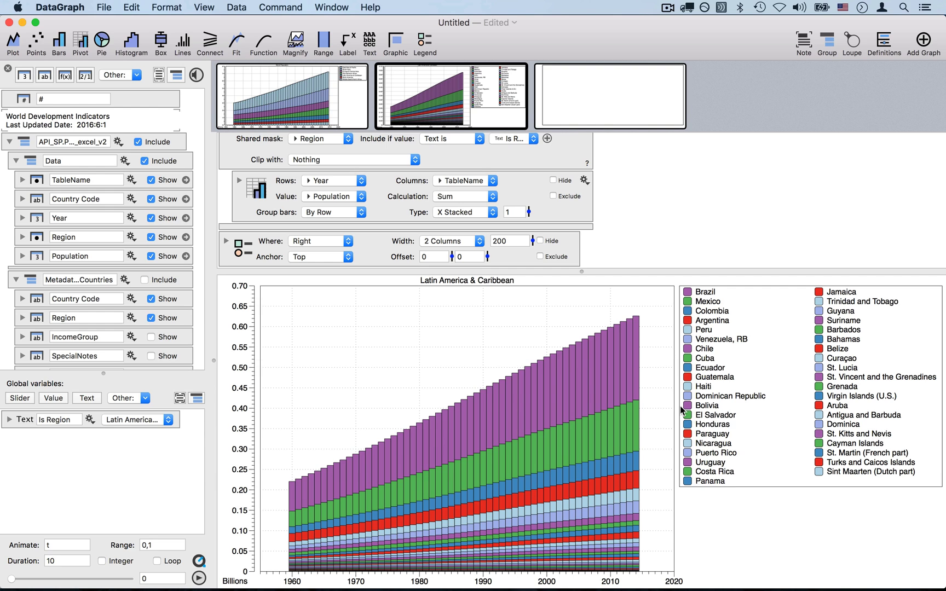
- Inspect the yearly values of individual countries in the Latin America & Caribbean stacked bars
{"action": "mouse_move", "coordinate": [566, 395]}
{"action": "mouse_move", "coordinate": [612, 362]}
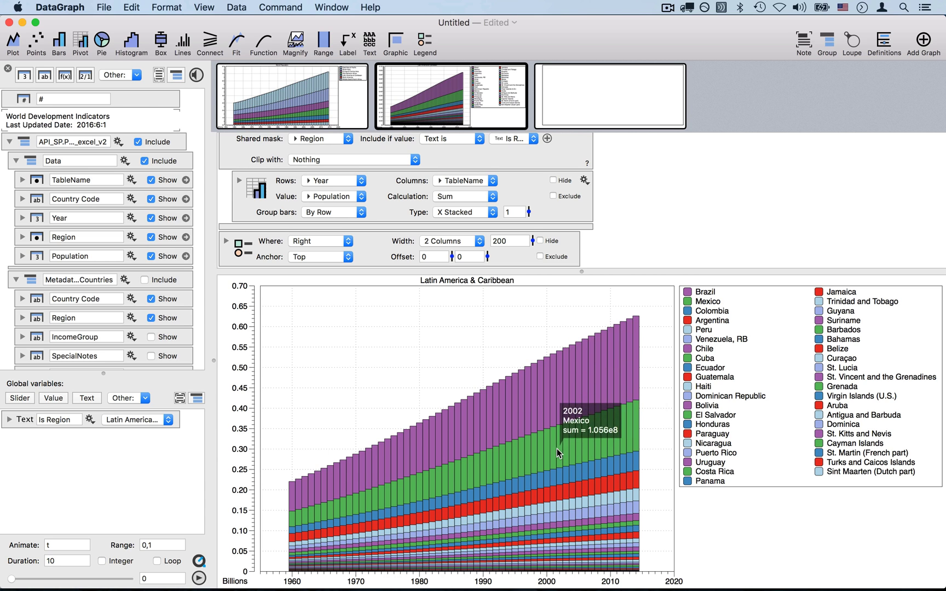
{"action": "mouse_move", "coordinate": [613, 441]}
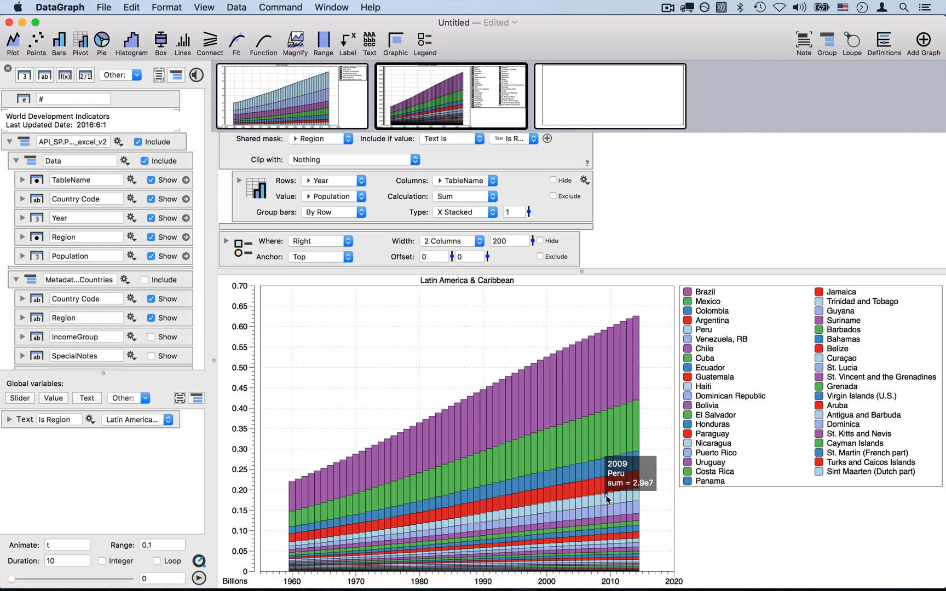
{"action": "mouse_move", "coordinate": [610, 501]}
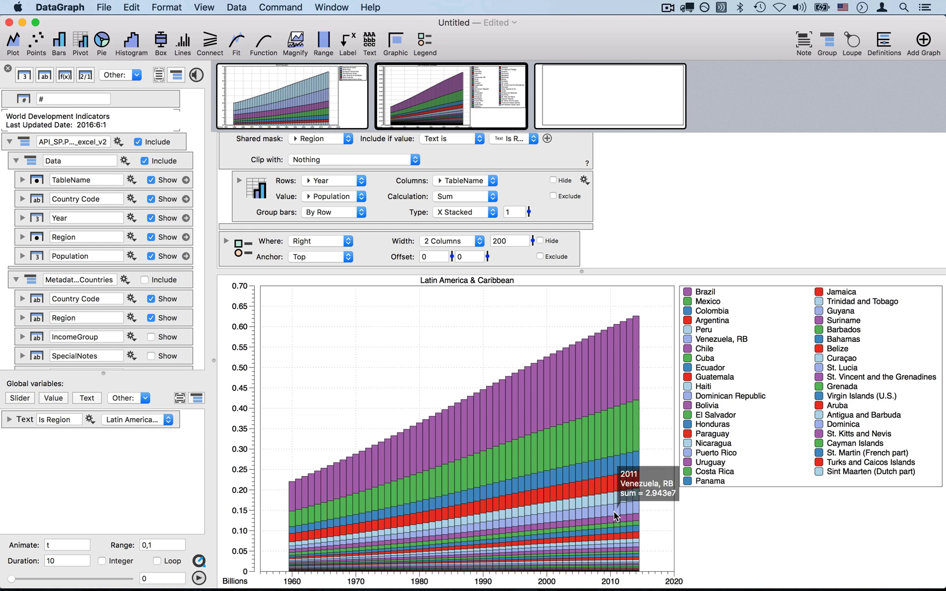
{"action": "mouse_move", "coordinate": [611, 521]}
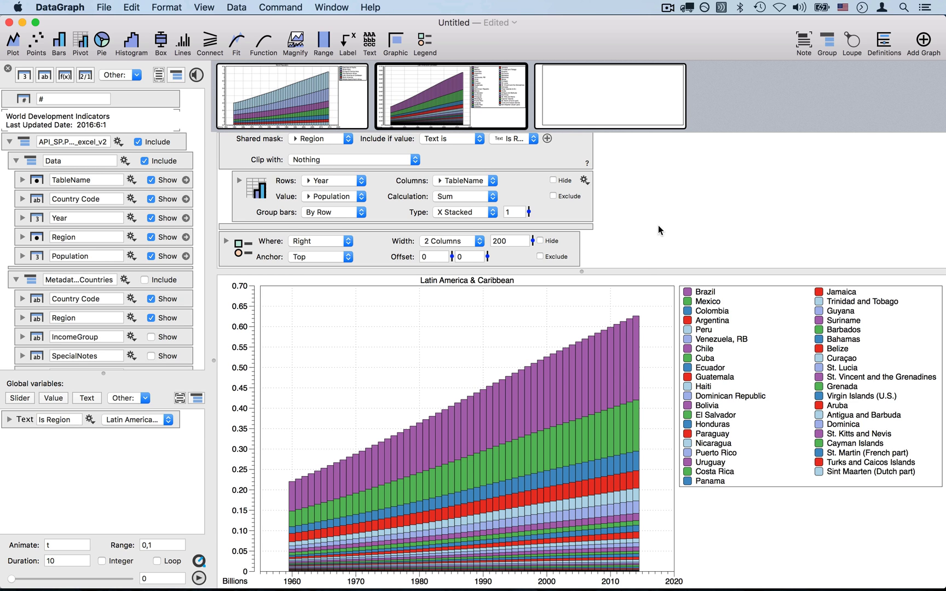
- Collapse the command list to enlarge the graph, and switch Is Region to Middle East & North Africa, North America and South Asia in turn
{"action": "left_click_drag", "start_coordinate": [641, 273], "coordinate": [653, 115]}
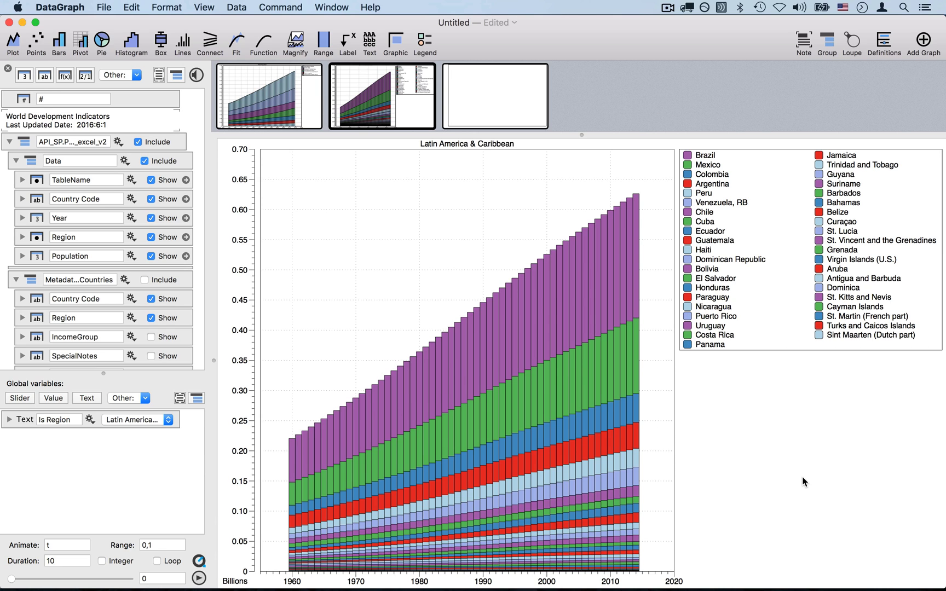
{"action": "left_click", "coordinate": [167, 420]}
{"action": "left_click", "coordinate": [163, 430]}
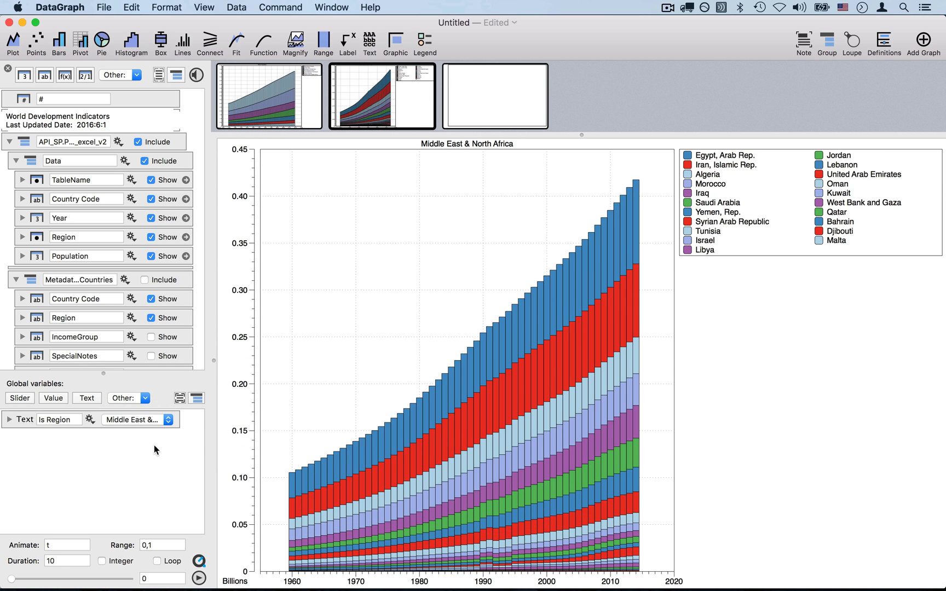
{"action": "left_click", "coordinate": [167, 422]}
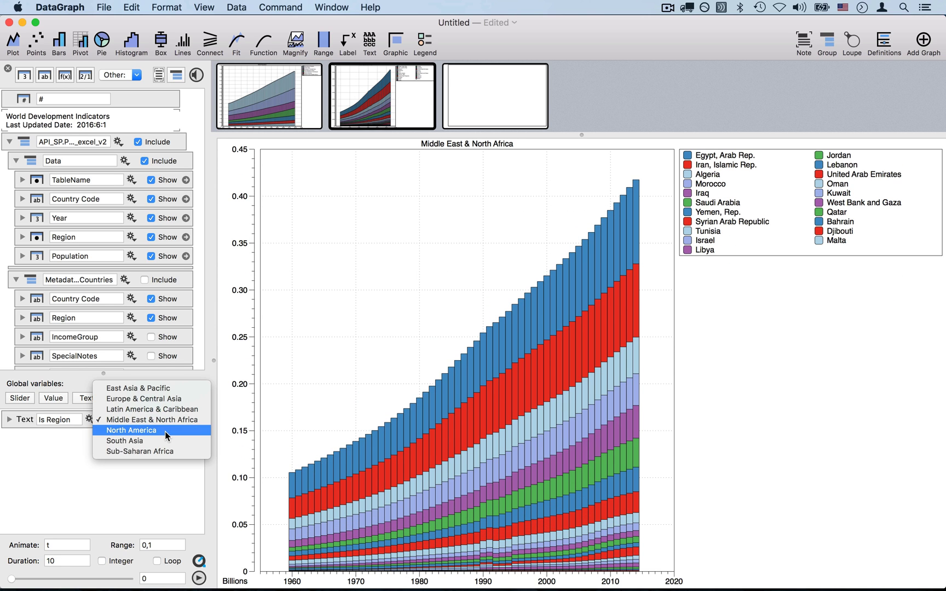
{"action": "left_click", "coordinate": [164, 431]}
{"action": "left_click", "coordinate": [173, 419]}
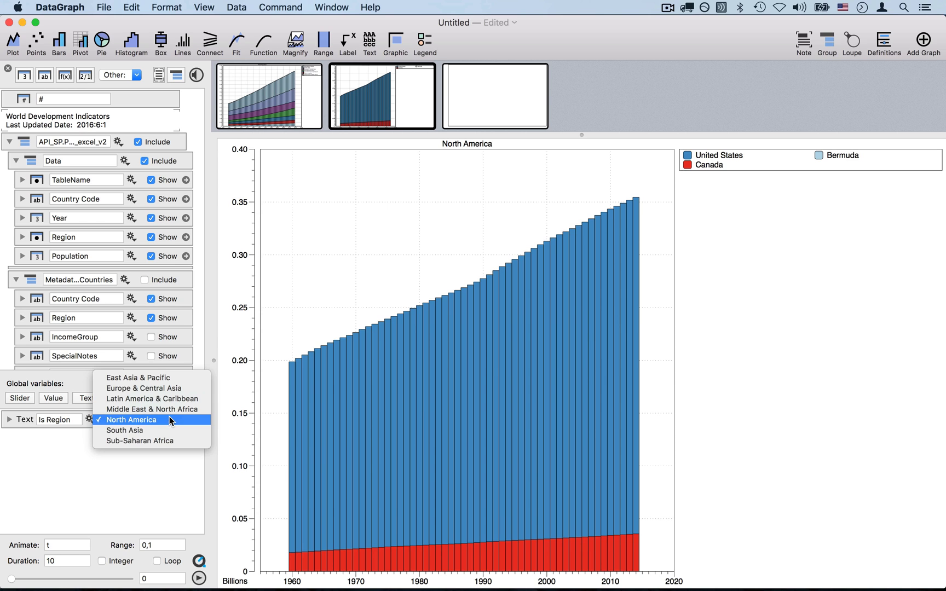
{"action": "left_click", "coordinate": [164, 429]}
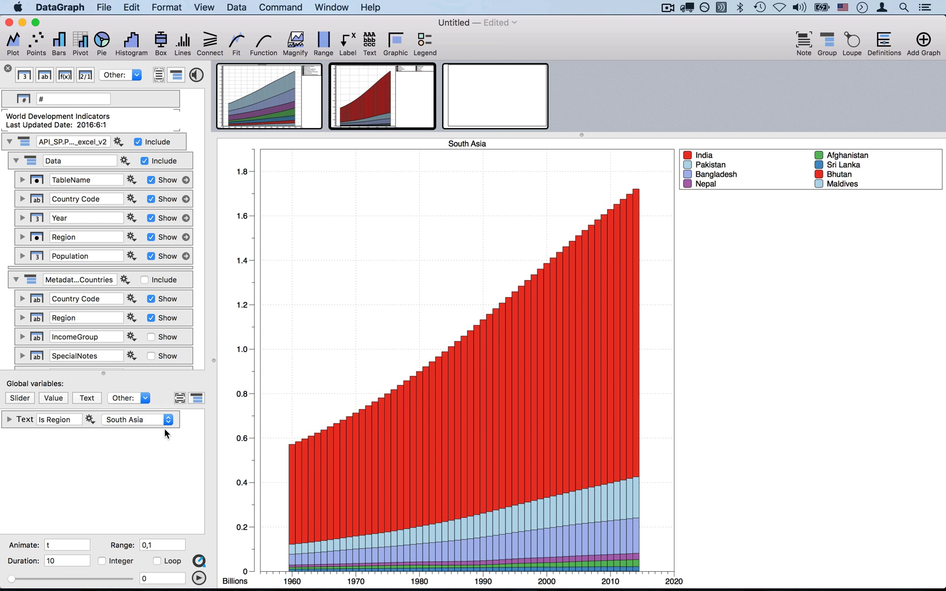
- Display the World Population graph and name it World
{"action": "mouse_move", "coordinate": [285, 104]}
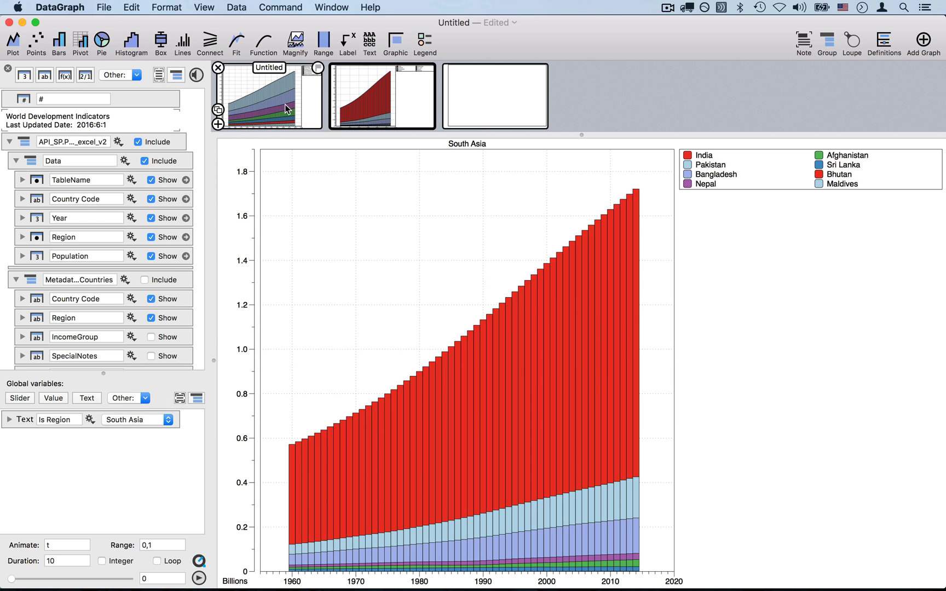
{"action": "left_click", "coordinate": [269, 98]}
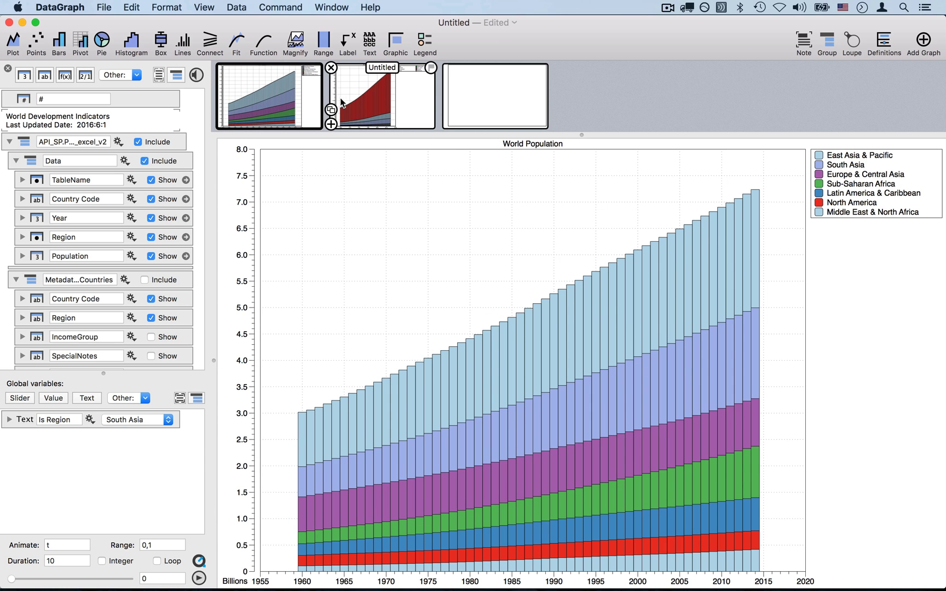
{"action": "mouse_move", "coordinate": [342, 98]}
{"action": "left_click", "coordinate": [267, 72]}
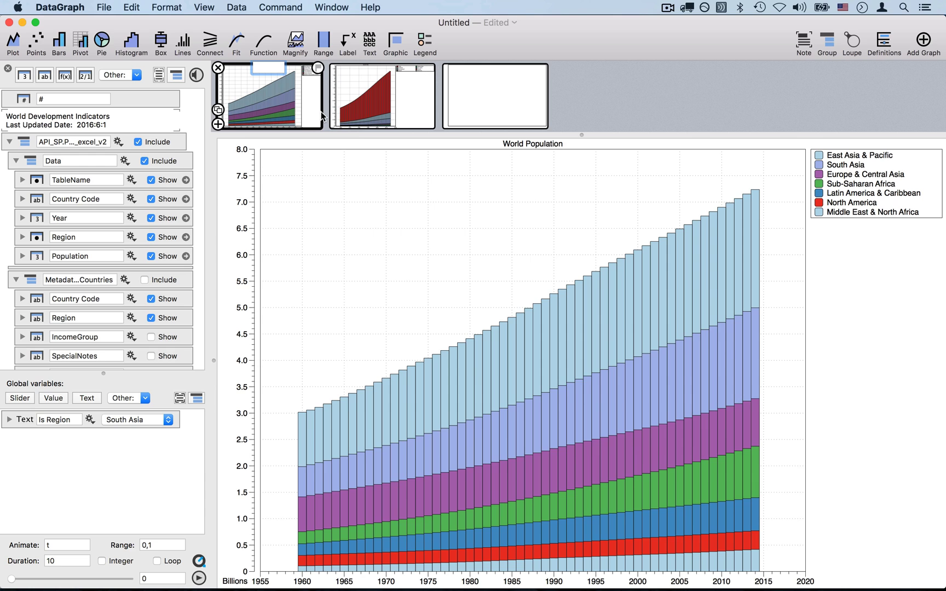
{"action": "type", "text": "World"}
- Name the country graph ByRegion and delete the empty third graph
{"action": "left_click", "coordinate": [386, 68]}
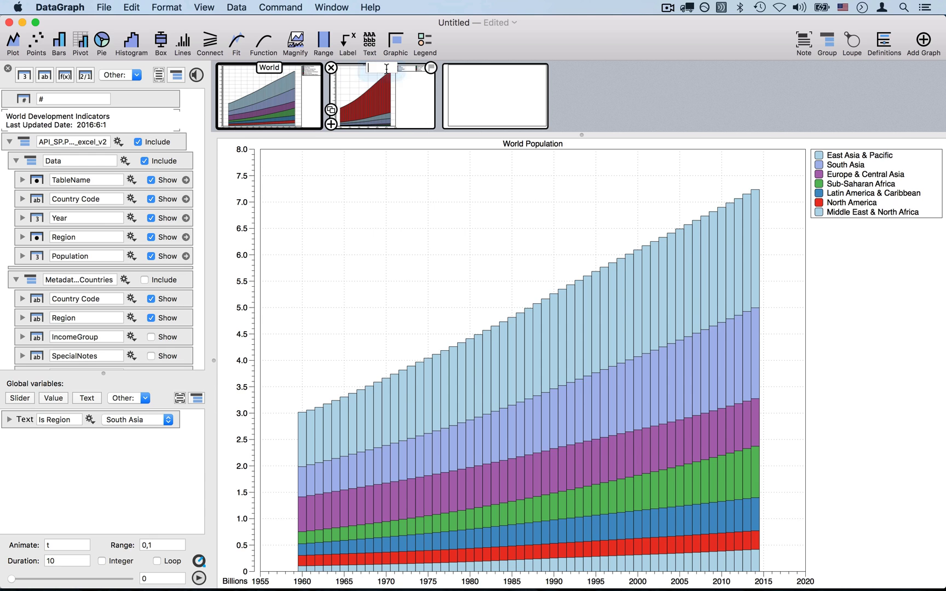
{"action": "type", "text": "ByRegion"}
{"action": "key", "text": "Return"}
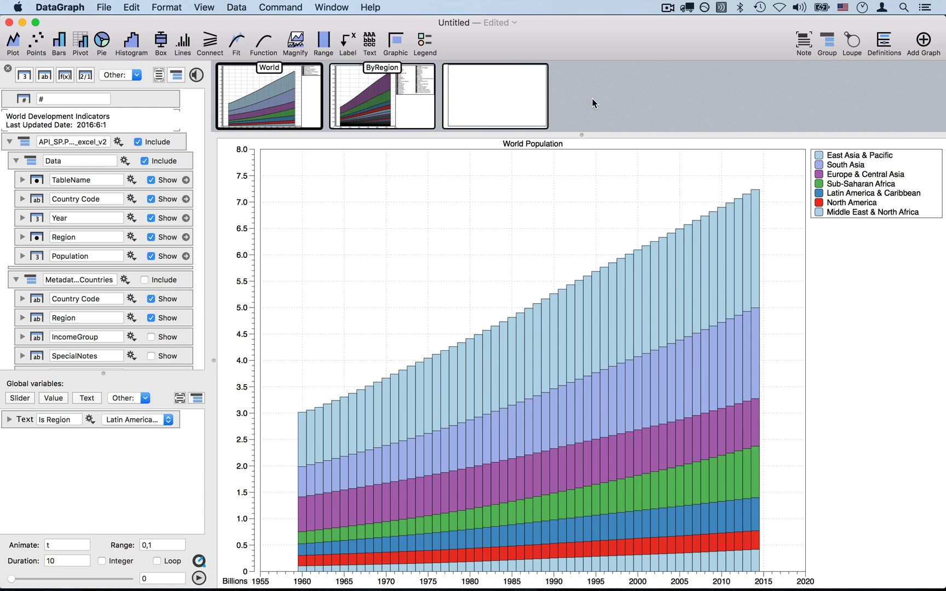
{"action": "mouse_move", "coordinate": [516, 80]}
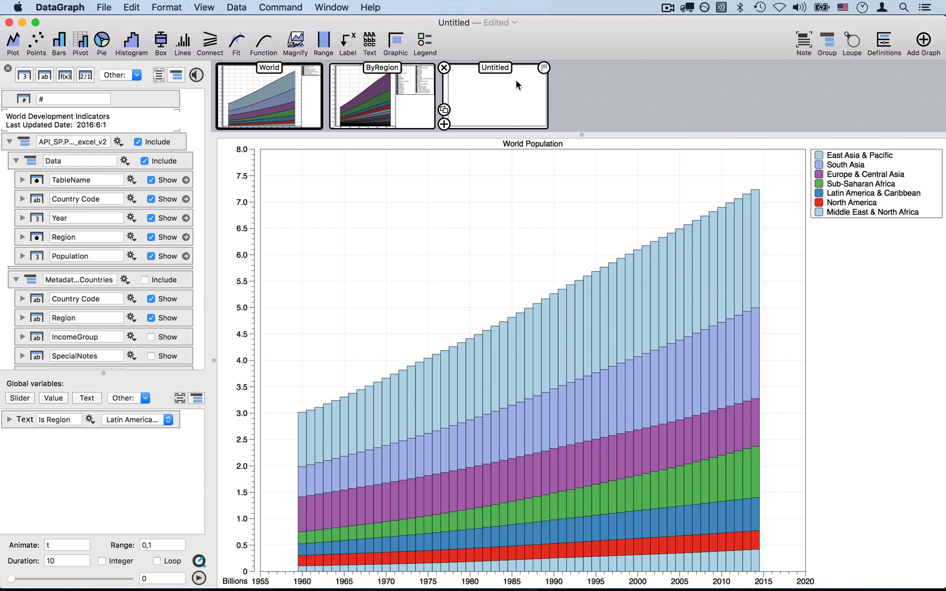
{"action": "left_click", "coordinate": [446, 67]}
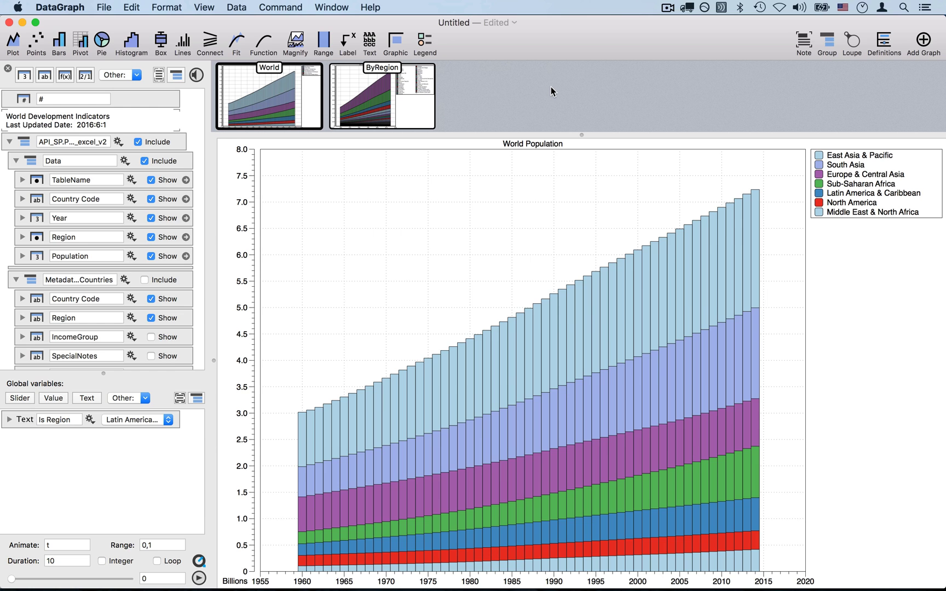